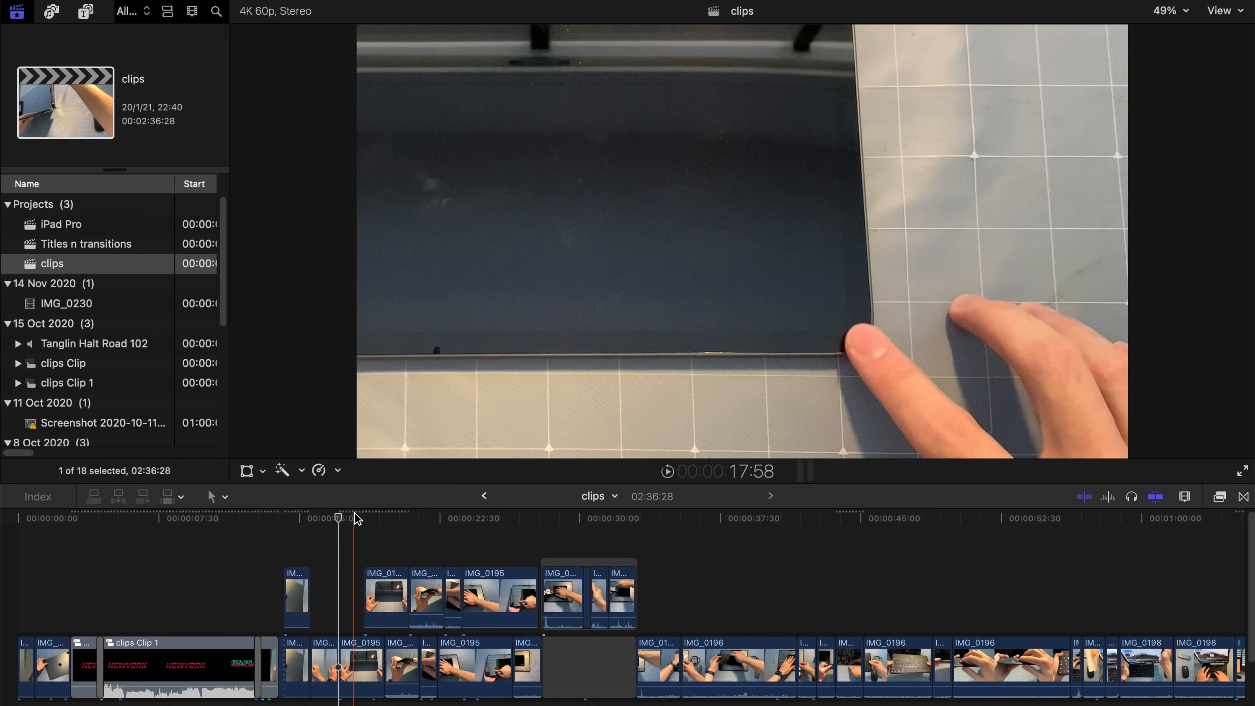
Place the selected range of IMG_0230 as a connected clip above the IMG_0195 clips, aligned with the start of the first one
drag(353, 520, 348, 549)
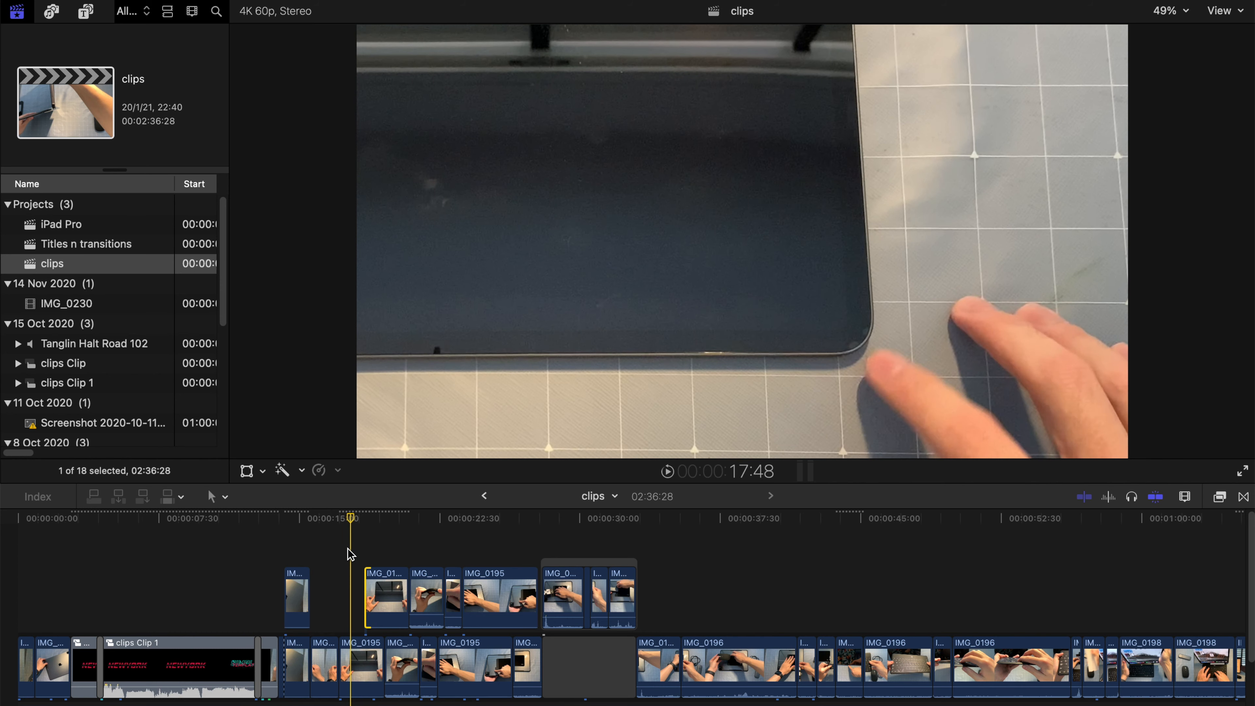
scroll(348, 549, down, 1)
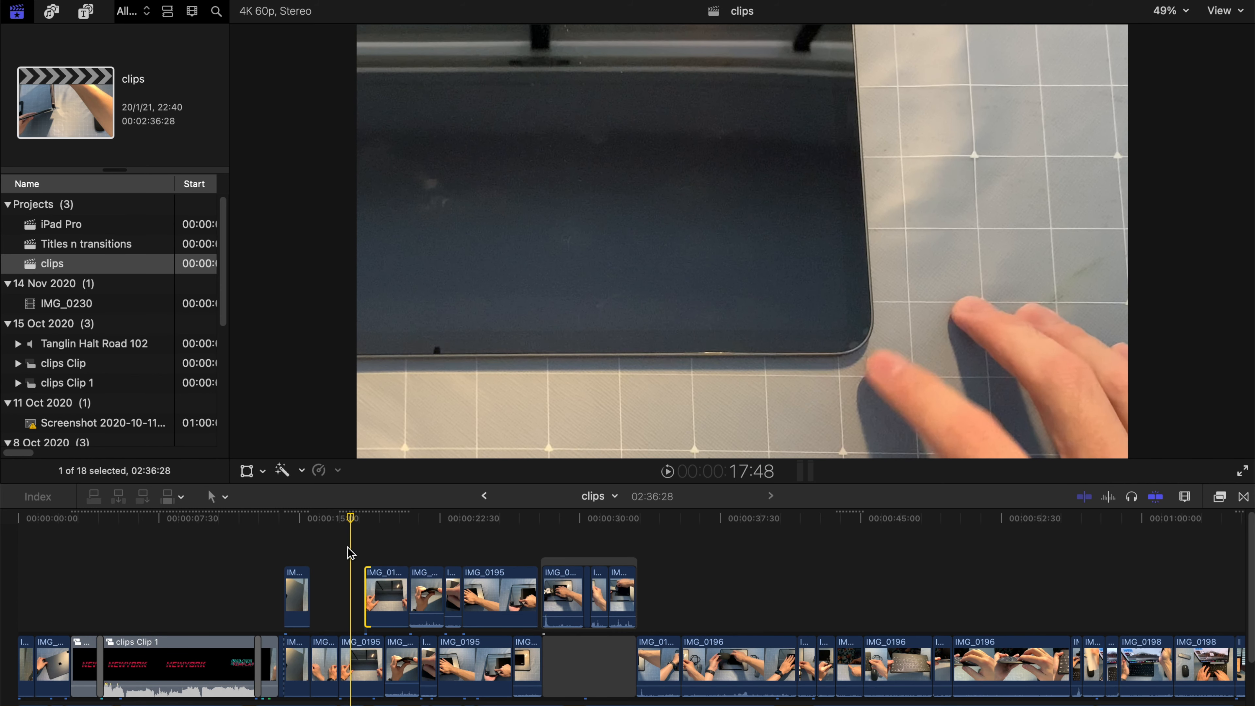
click(66, 303)
click(98, 73)
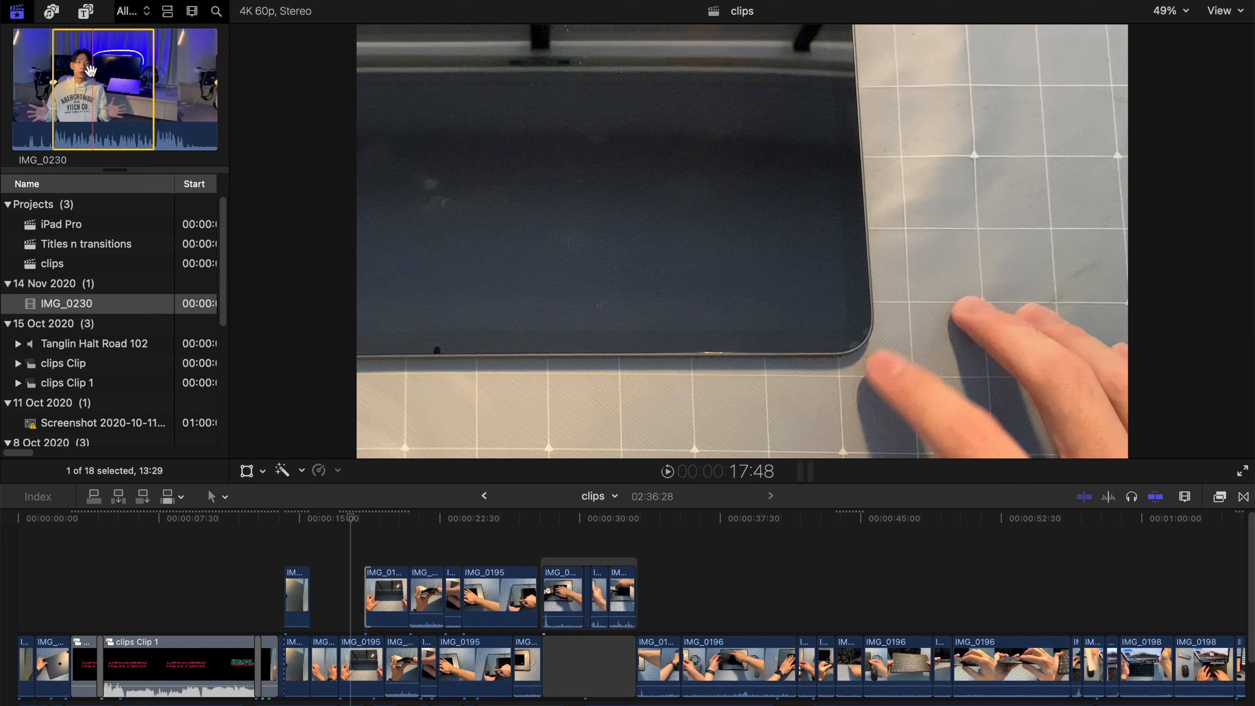
drag(86, 79, 409, 575)
scroll(374, 585, up, 2)
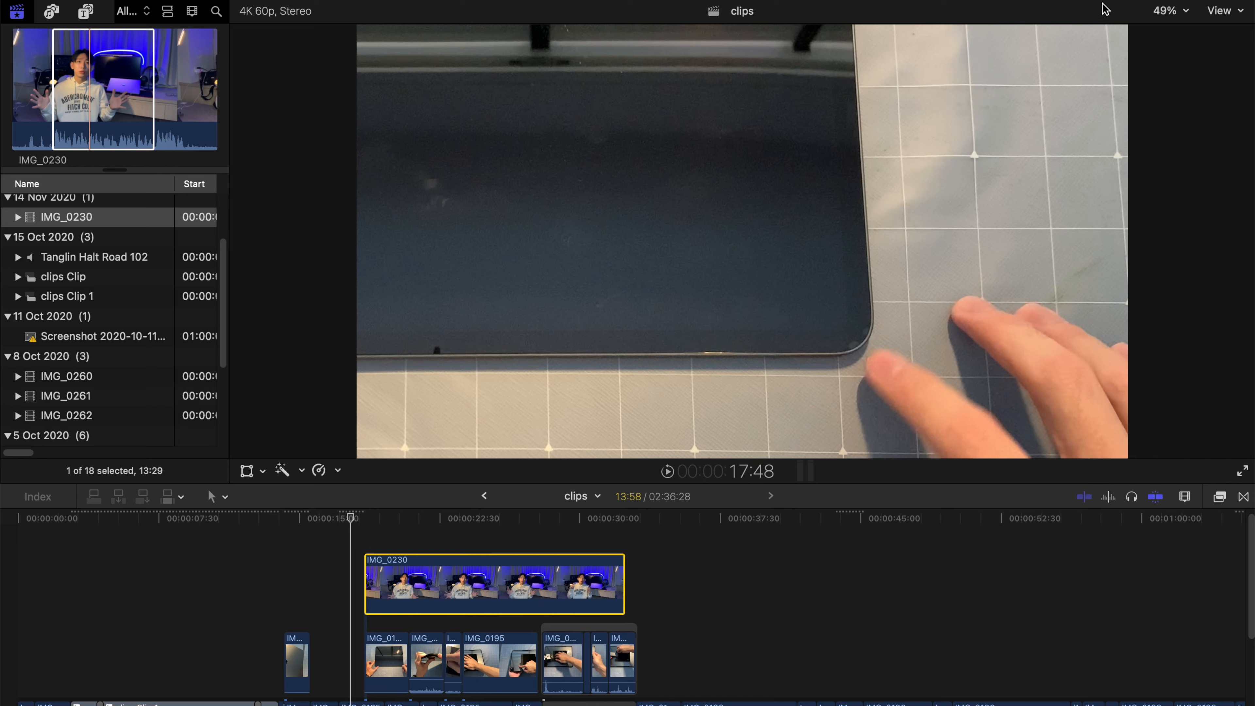
Crop IMG_0230 in Trim mode, cutting about 320 px off the left side and about 377 px off the right
click(1106, 1)
click(409, 524)
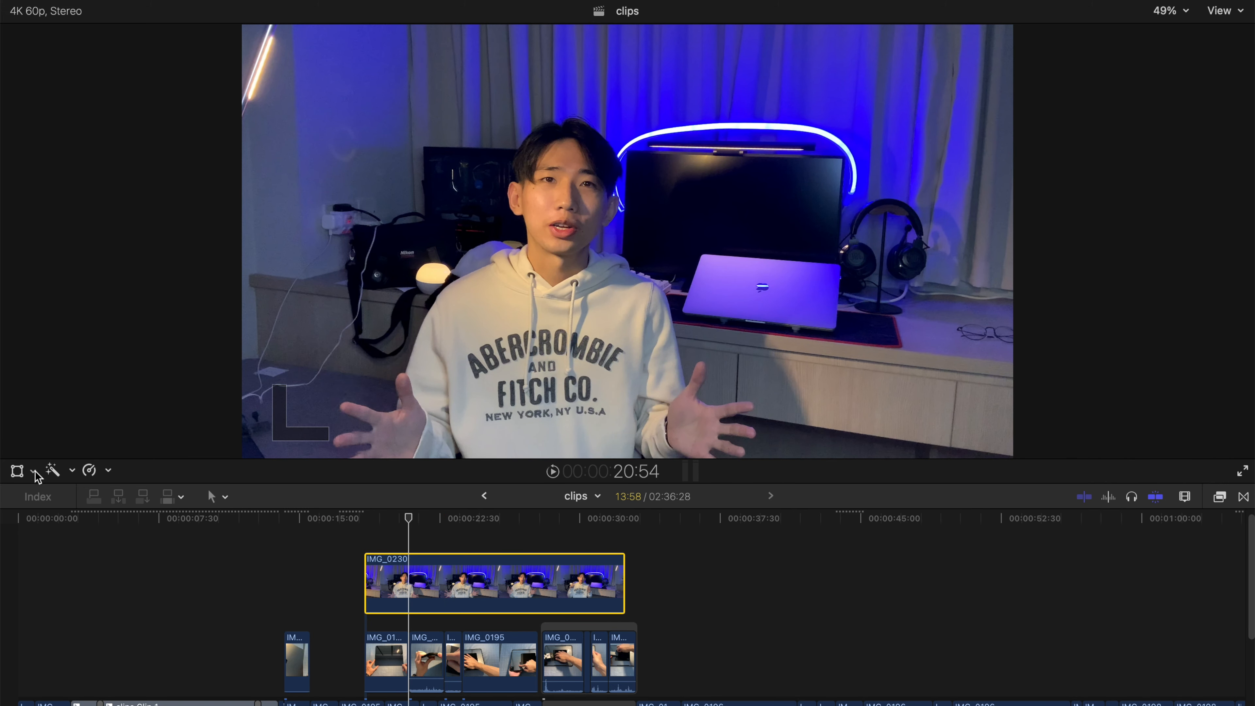
click(34, 473)
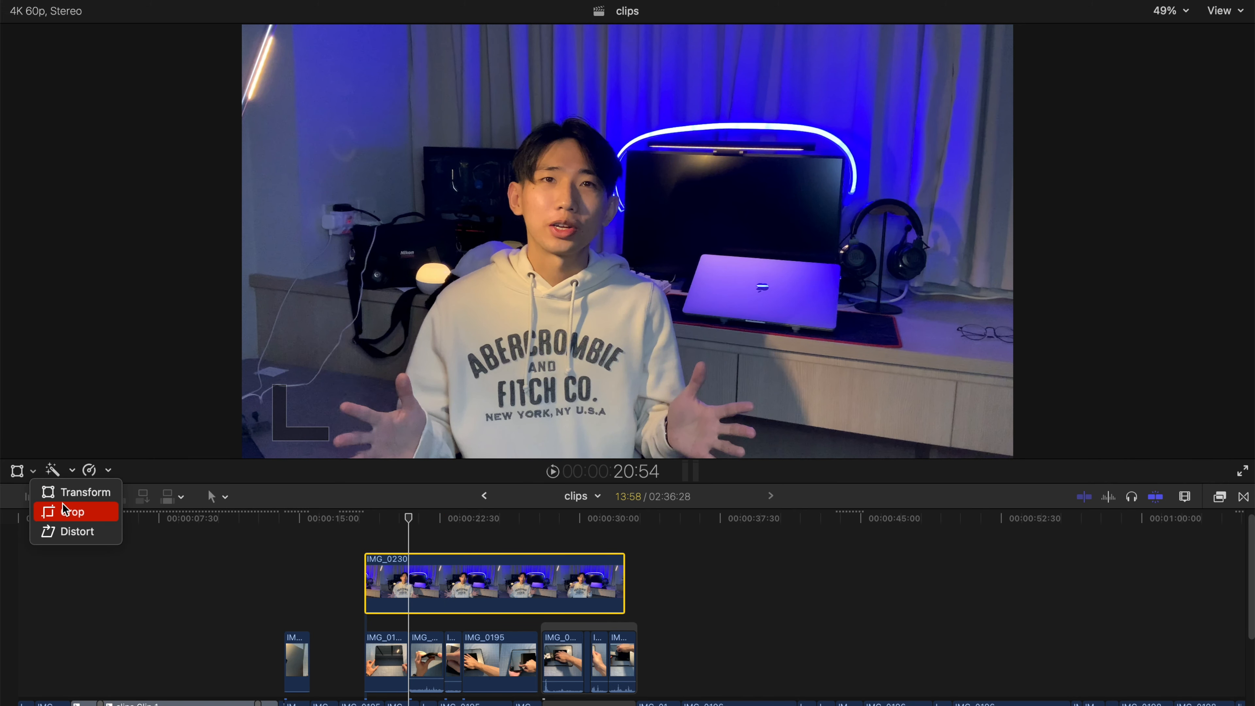
click(67, 512)
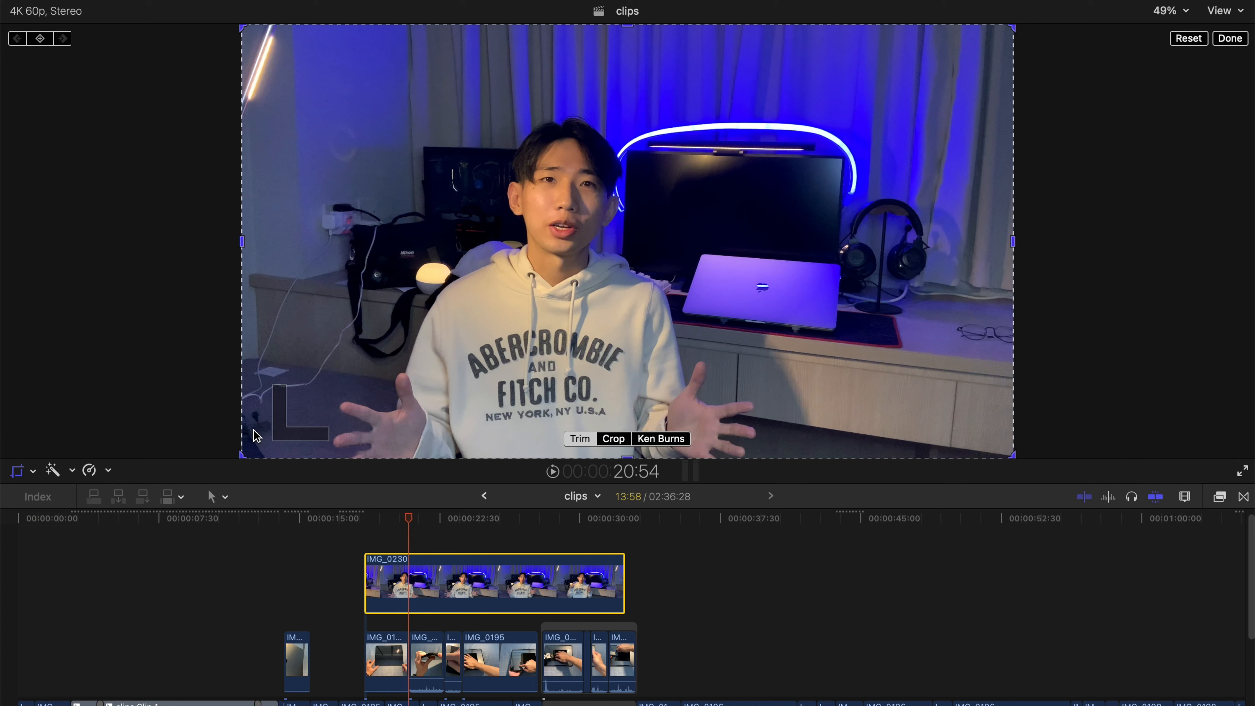
drag(240, 458, 304, 458)
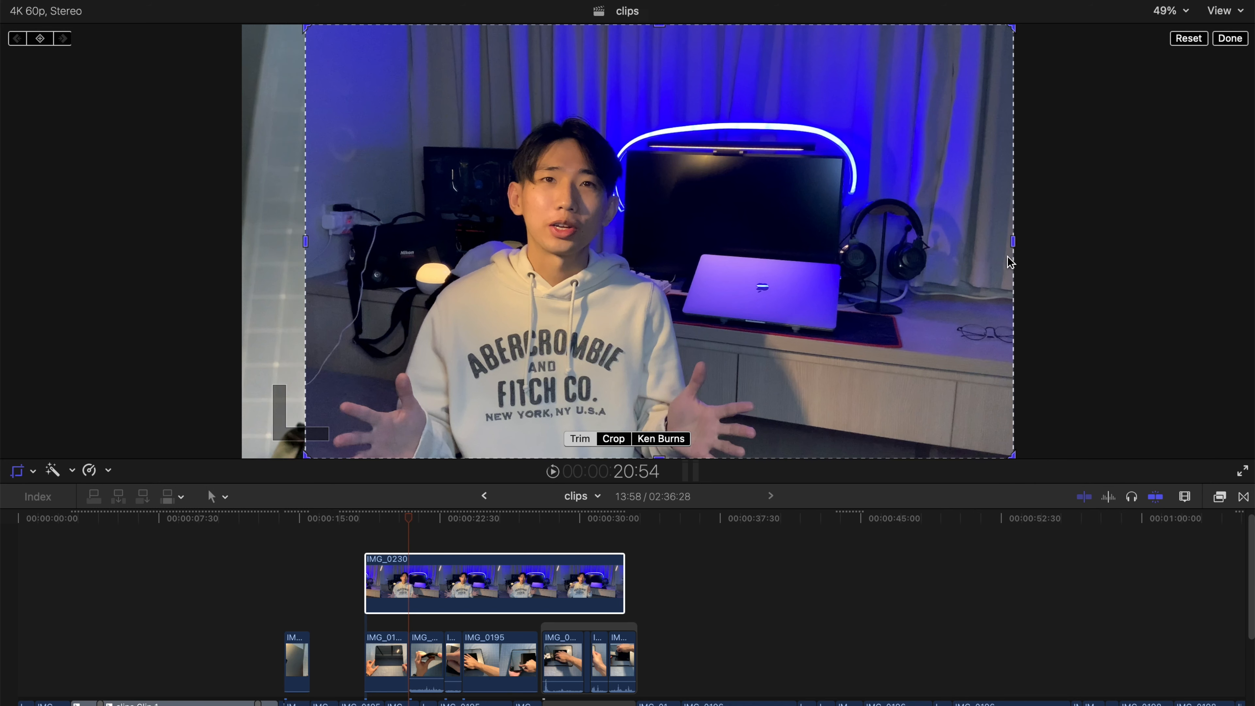
drag(1014, 241, 937, 243)
Crop 167 px off the top of IMG_0230 and finish the crop
drag(625, 27, 626, 42)
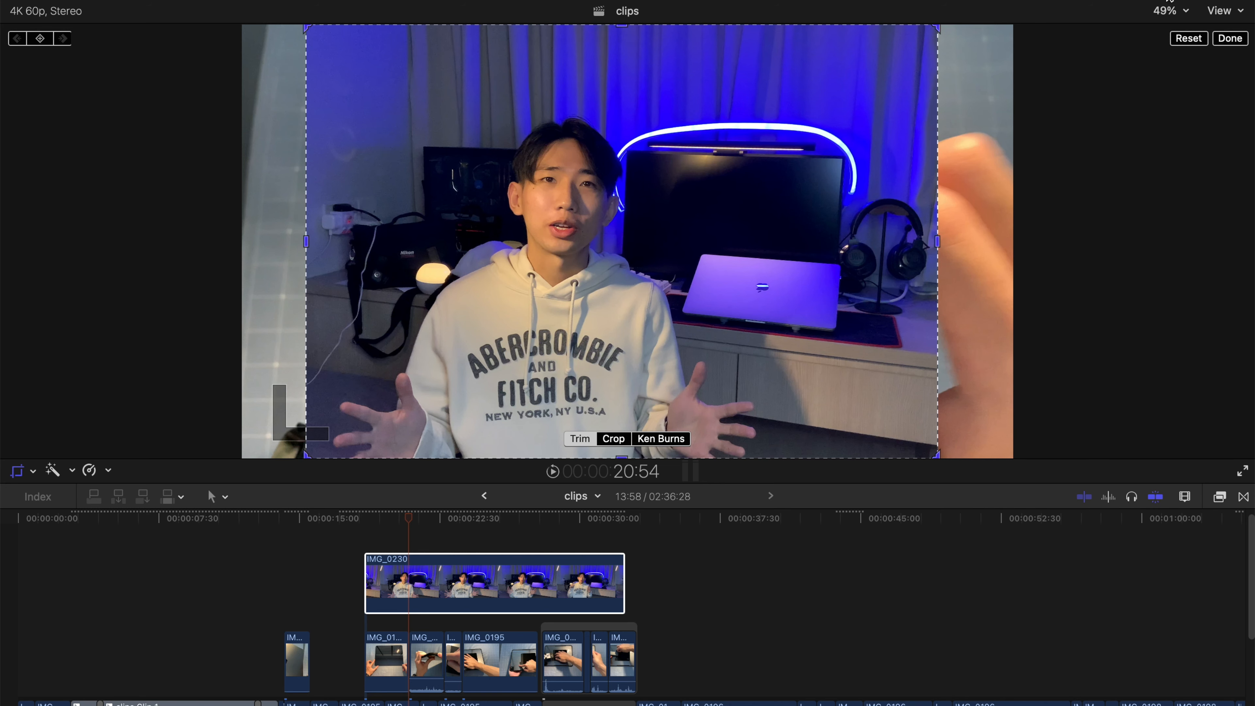
key(super+4)
scroll(976, 302, down, 2)
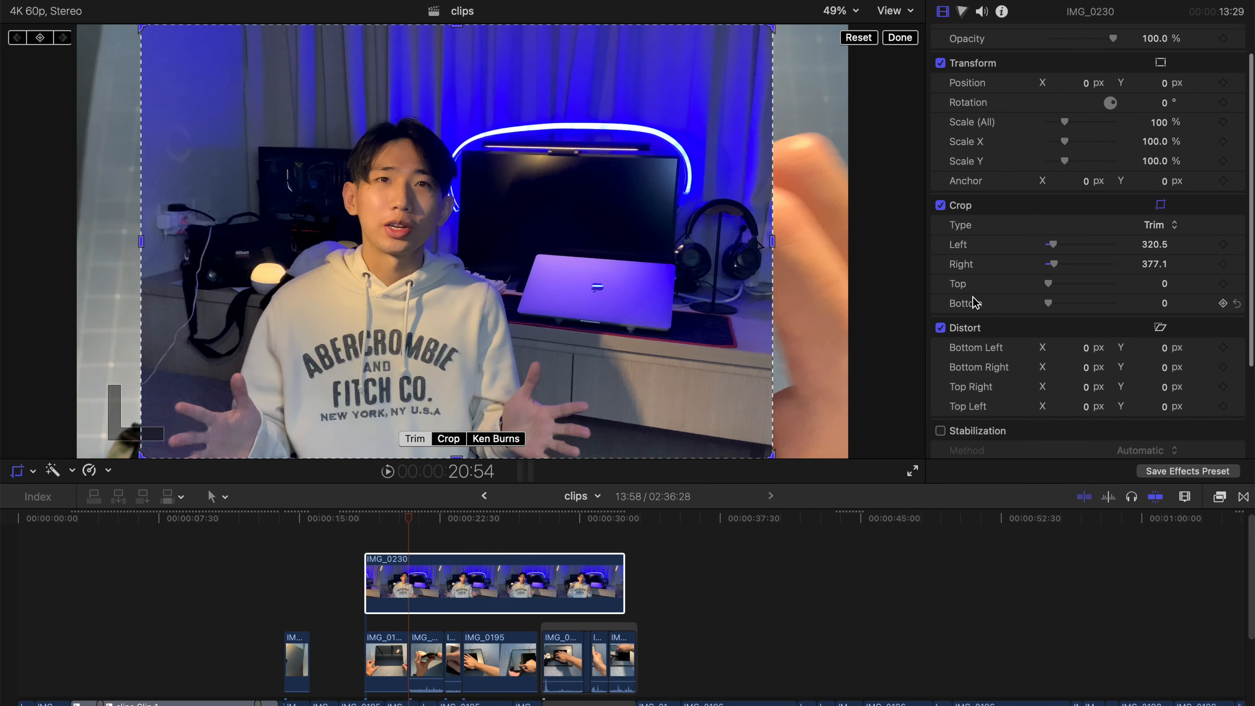
drag(1048, 284, 1054, 287)
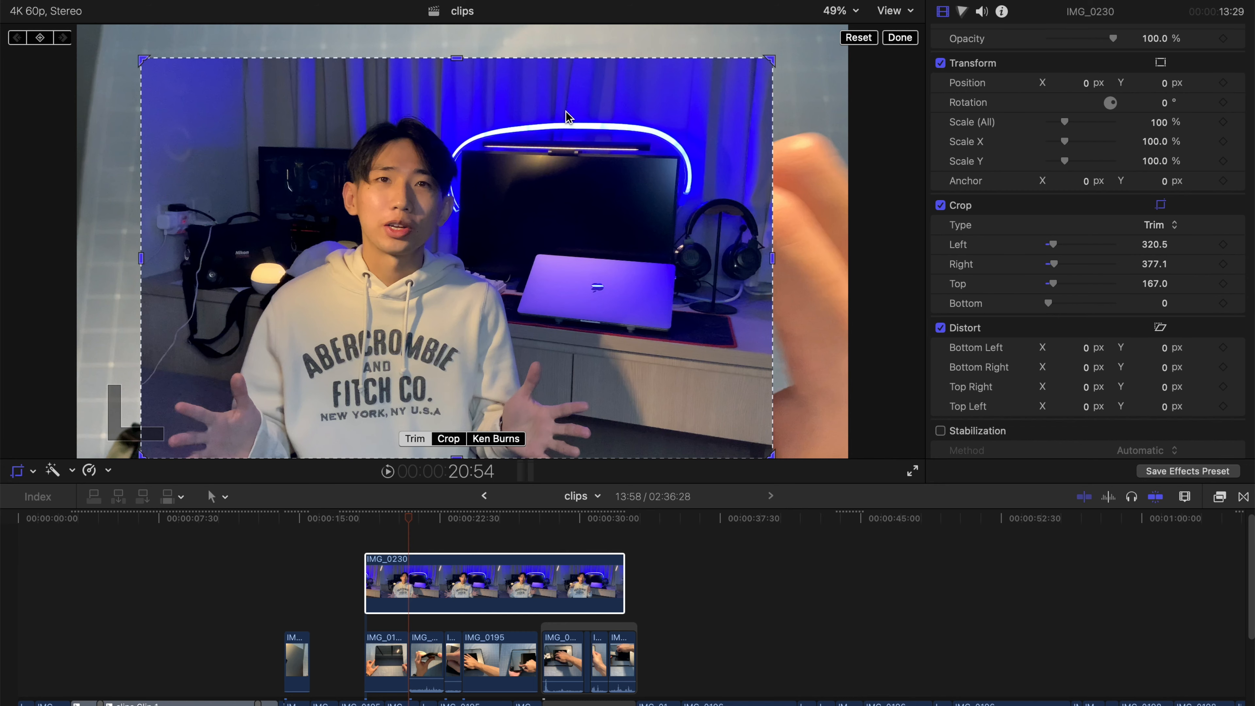
click(901, 38)
key(super+4)
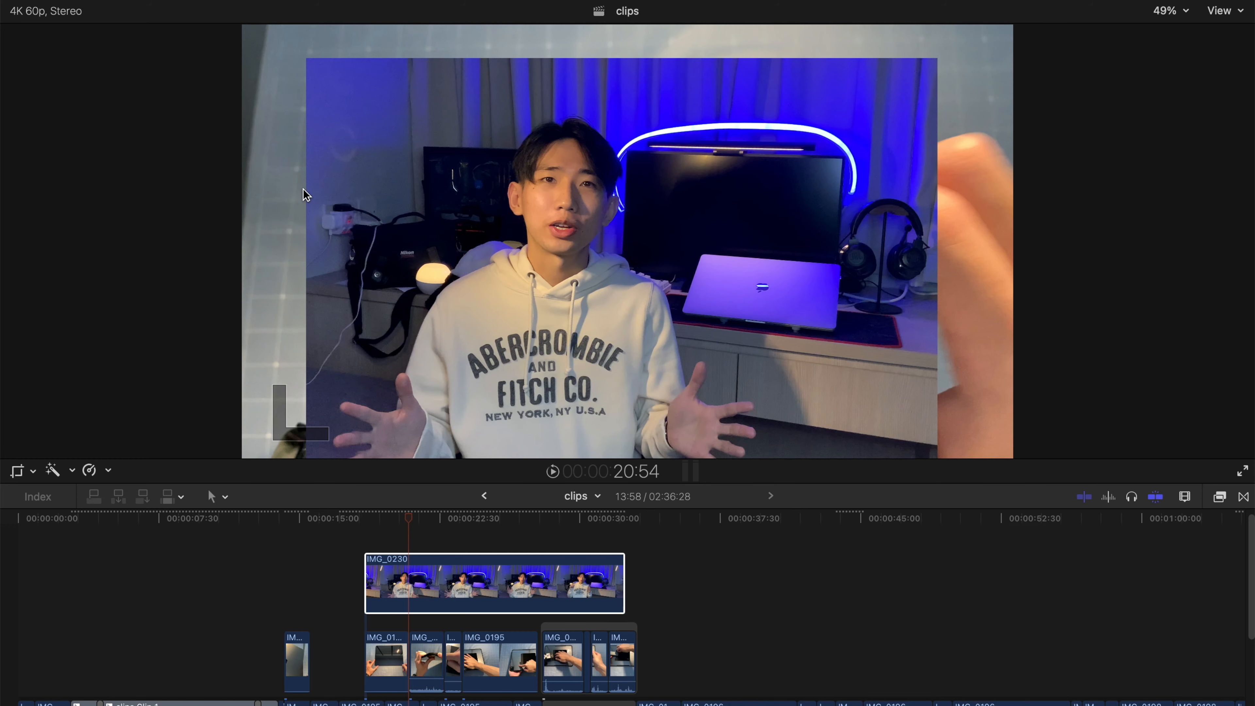
Transform IMG_0230 by scaling it down to a small overlay and moving it into the lower-right corner of the frame
click(369, 558)
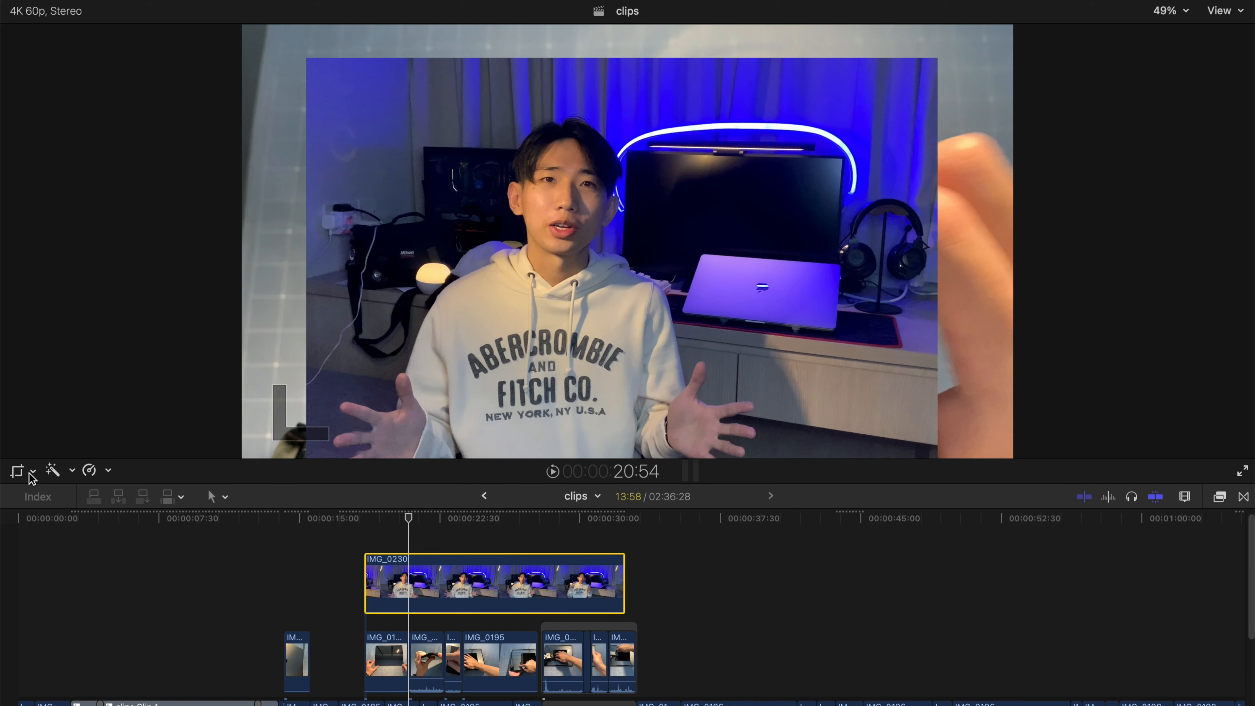
click(33, 470)
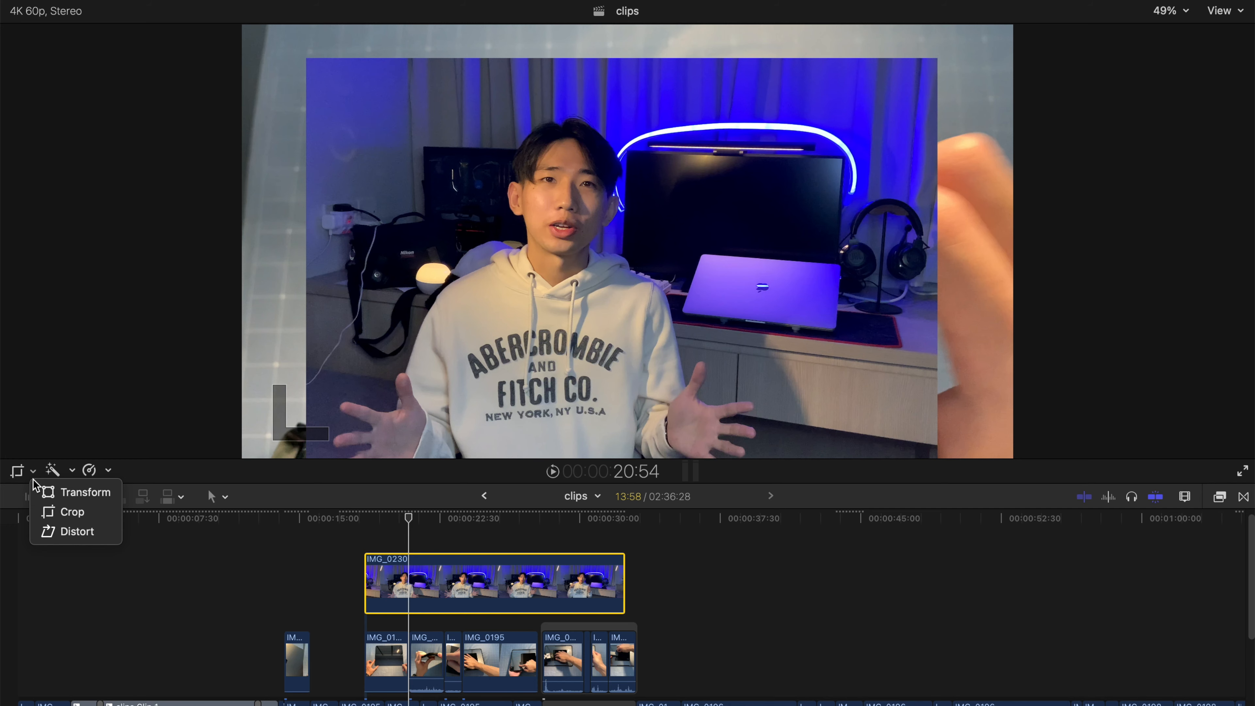
click(79, 492)
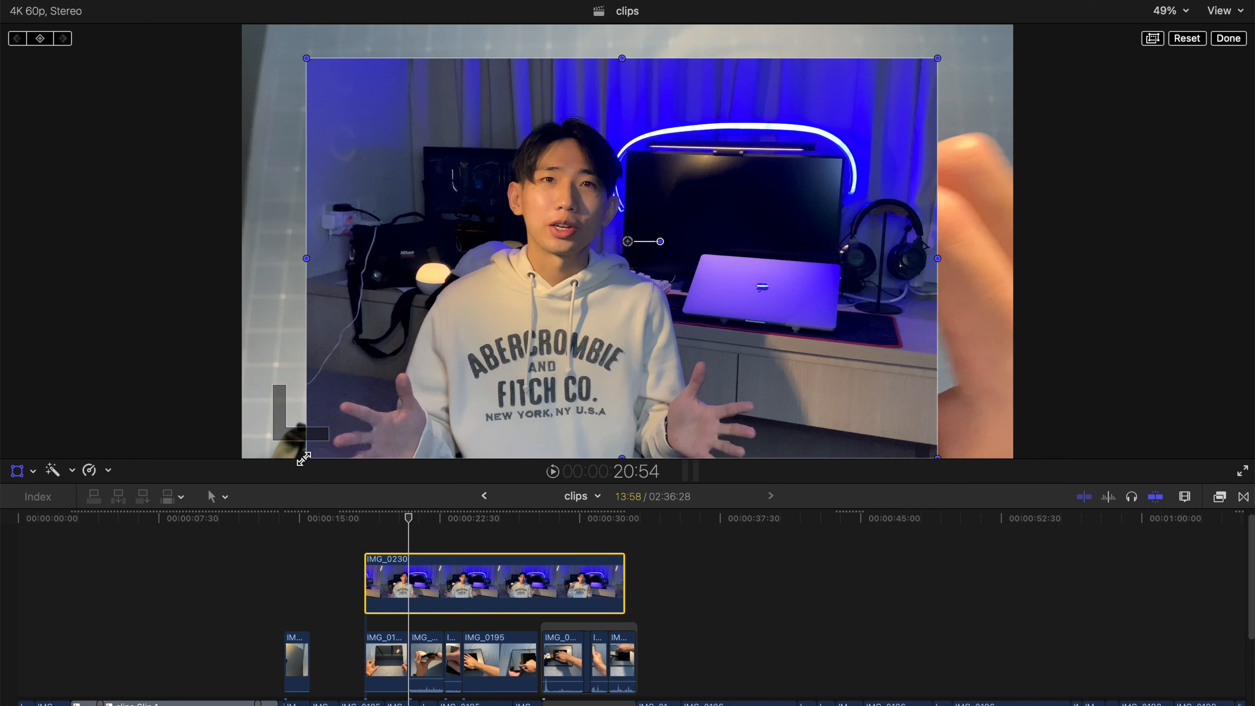
drag(303, 459, 364, 418)
drag(401, 402, 574, 321)
drag(621, 211, 823, 341)
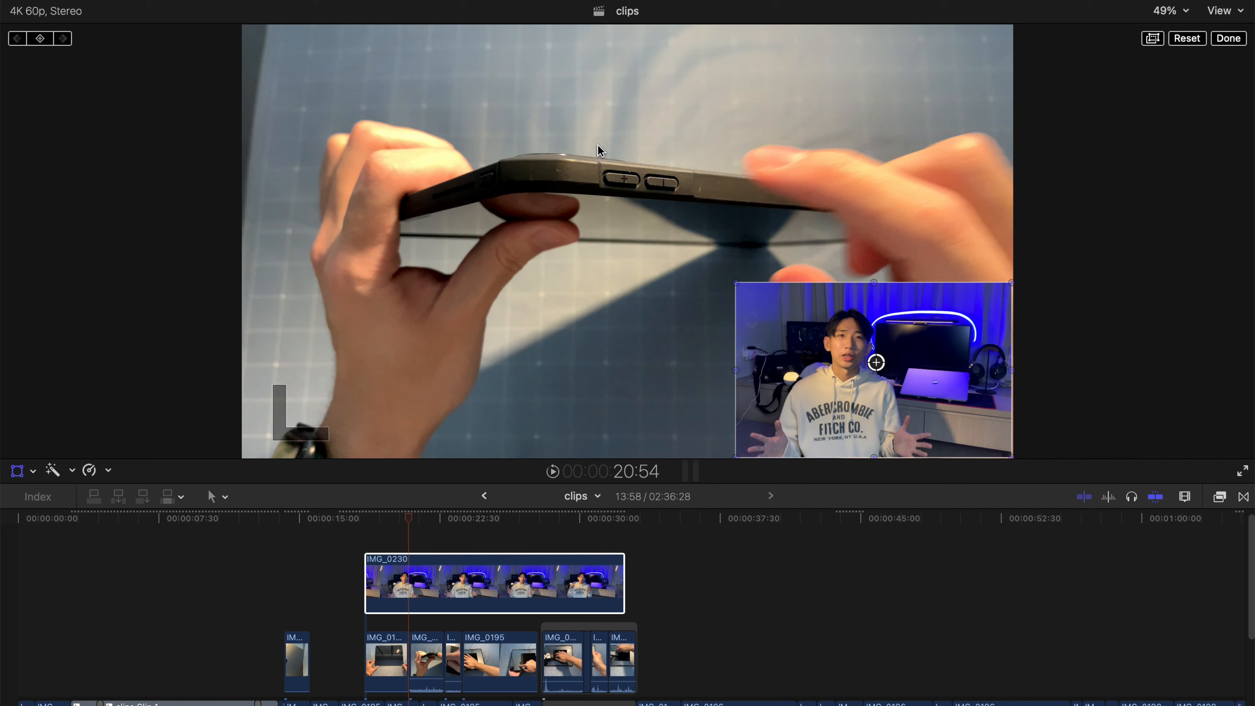
drag(735, 283, 818, 350)
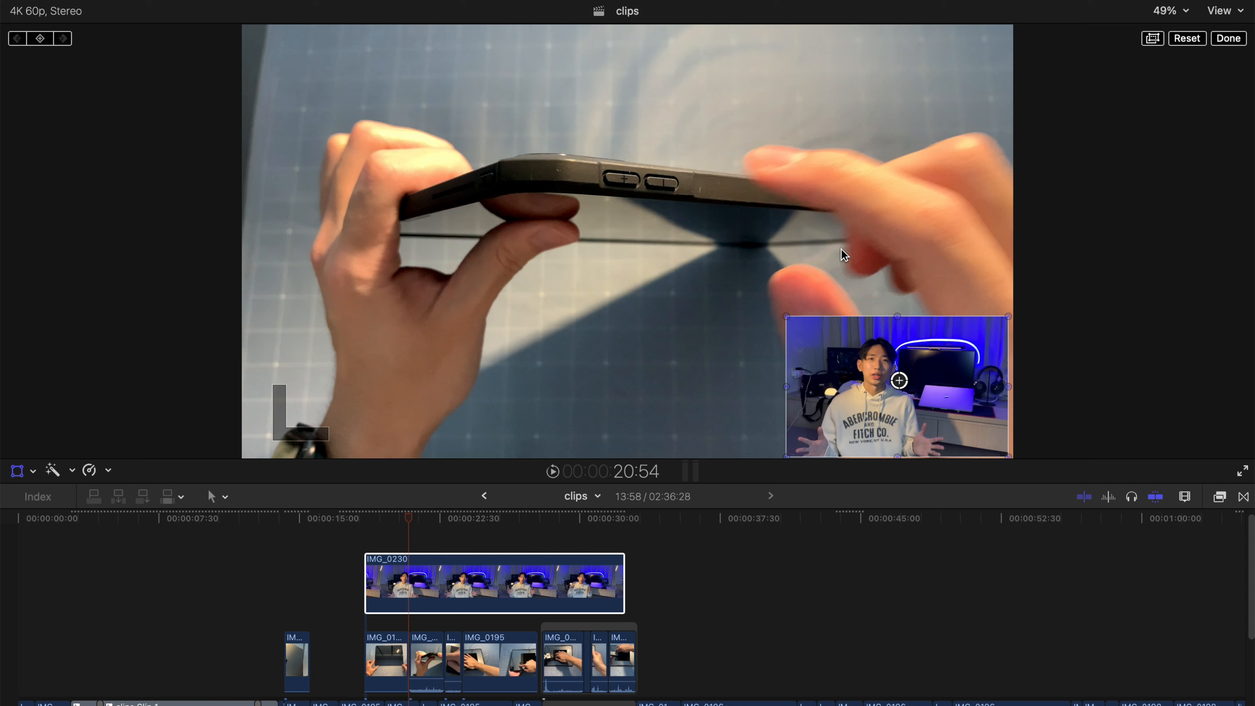
drag(942, 379, 945, 380)
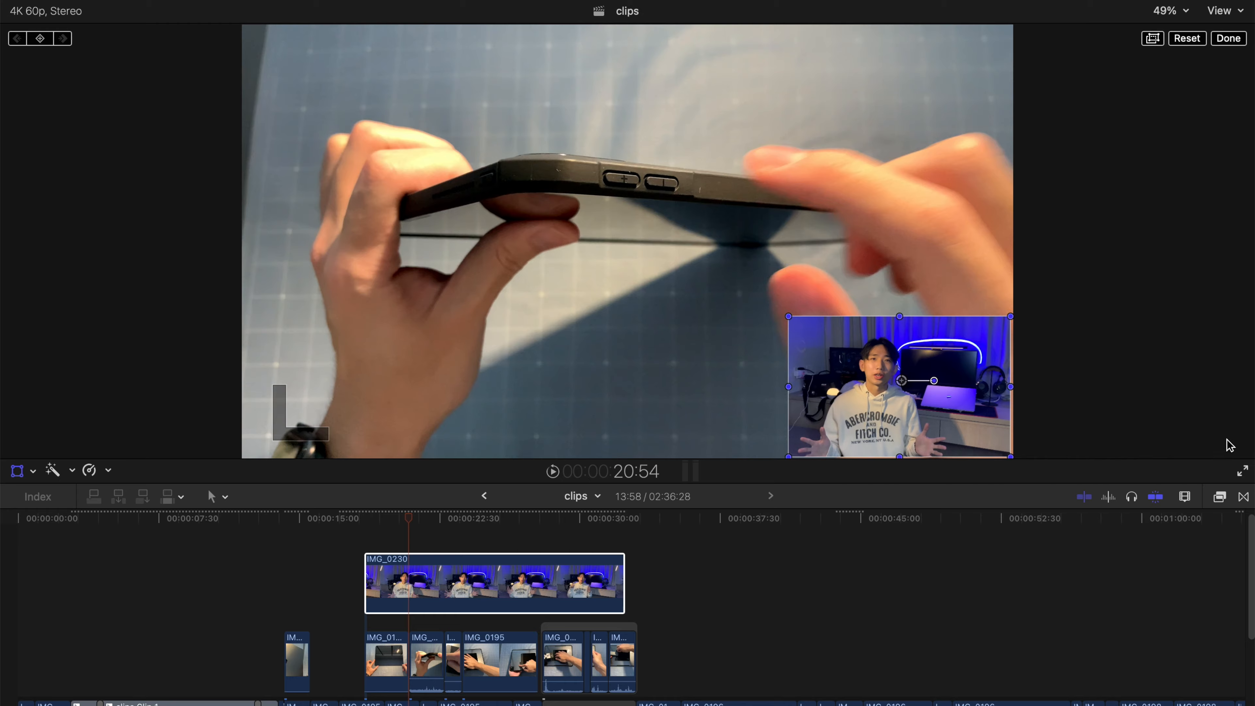
Preview the picture-in-picture overlay by playing the project in full screen
click(1242, 473)
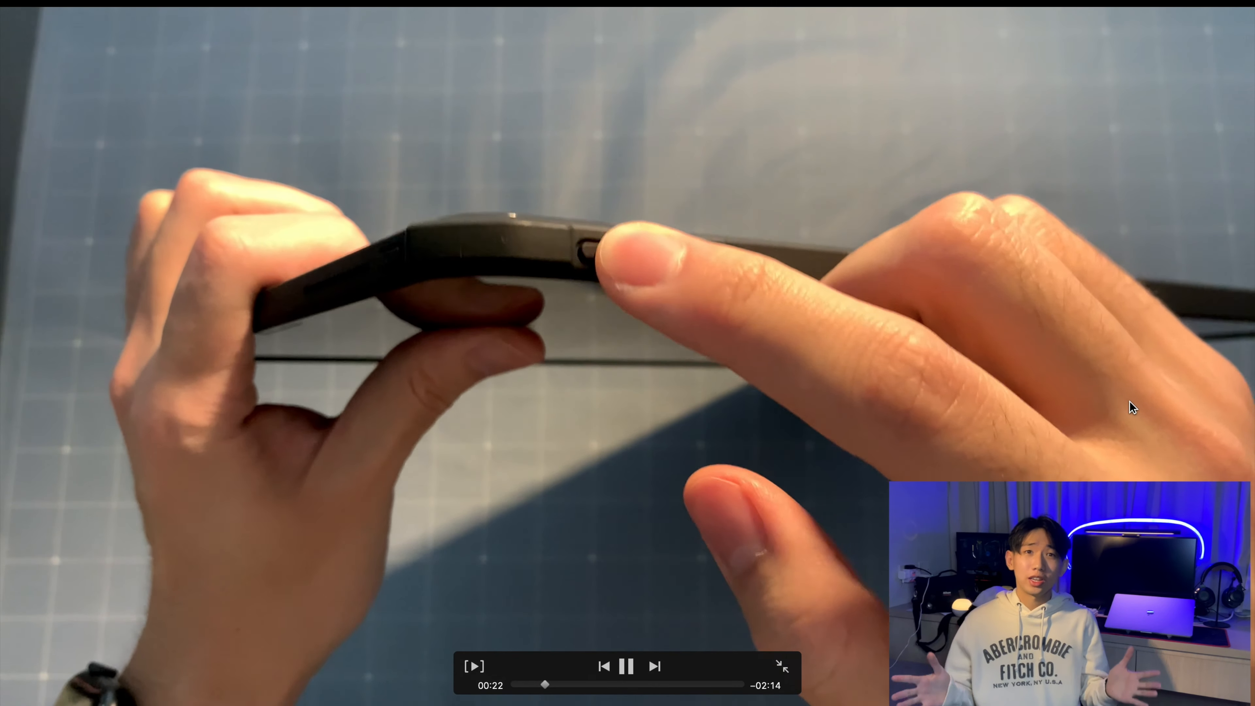
key(space)
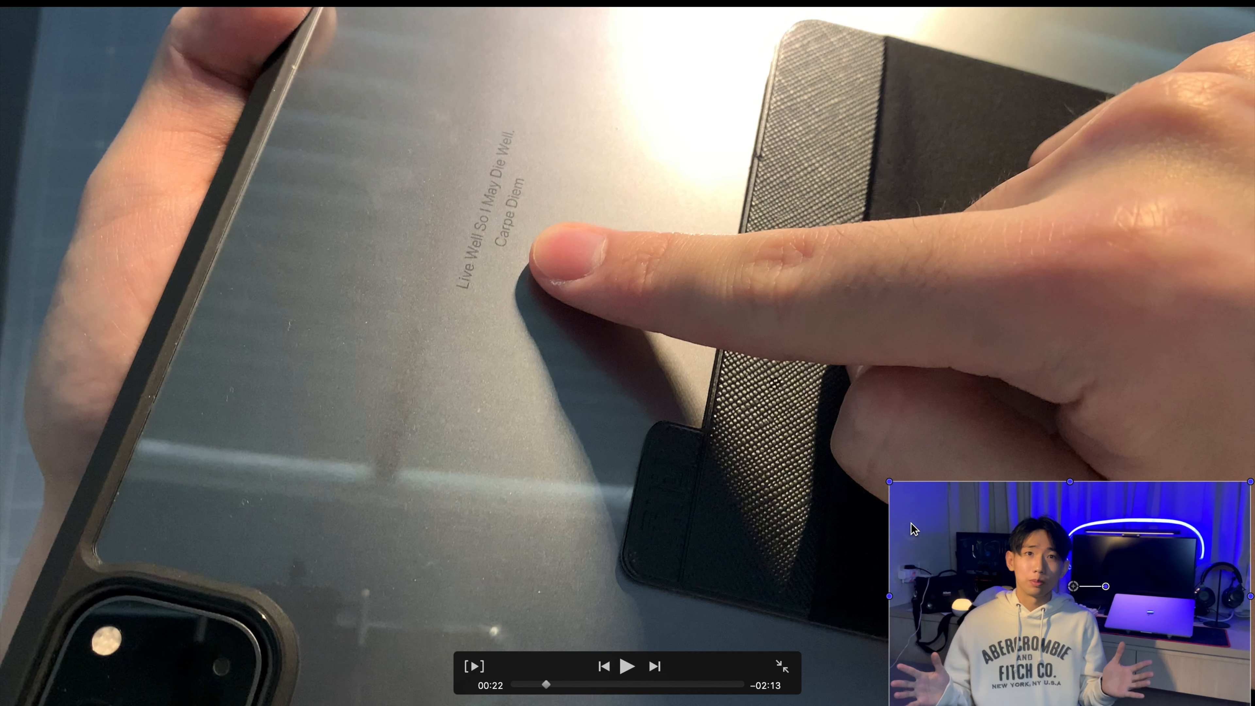
key(Escape)
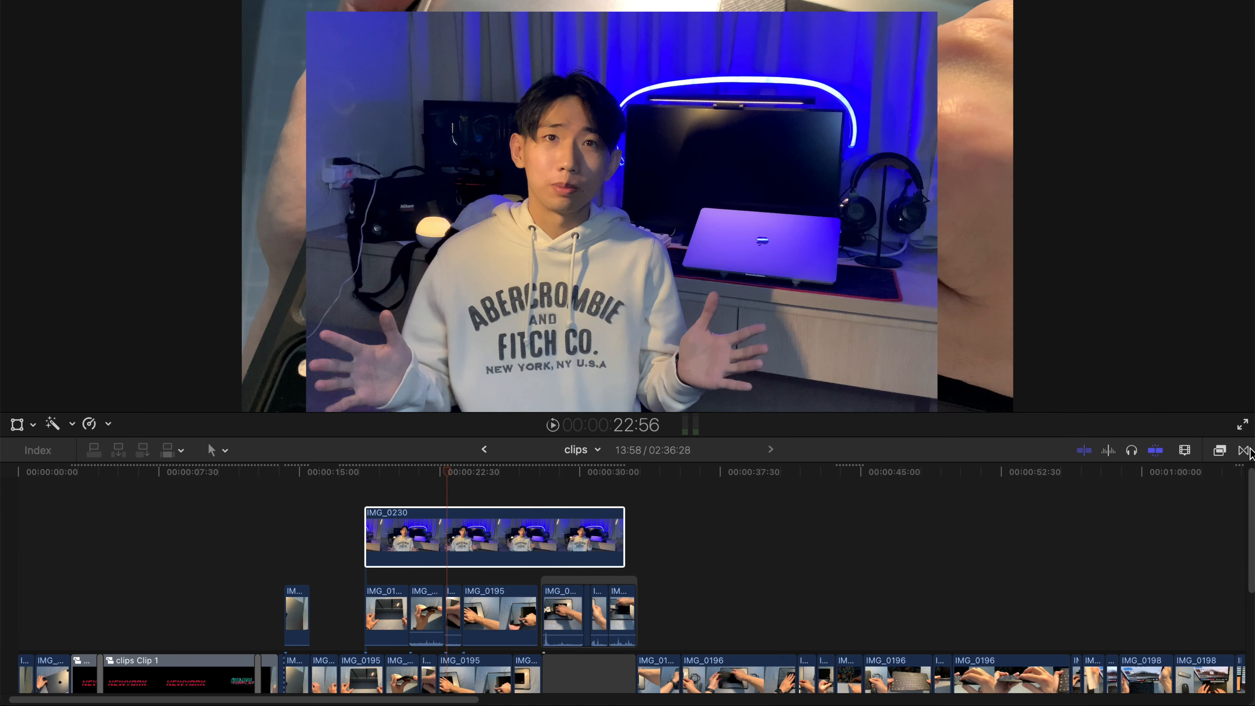
Find the Shape Mask effect by searching all effects for "mask" and apply it to IMG_0230
click(1220, 451)
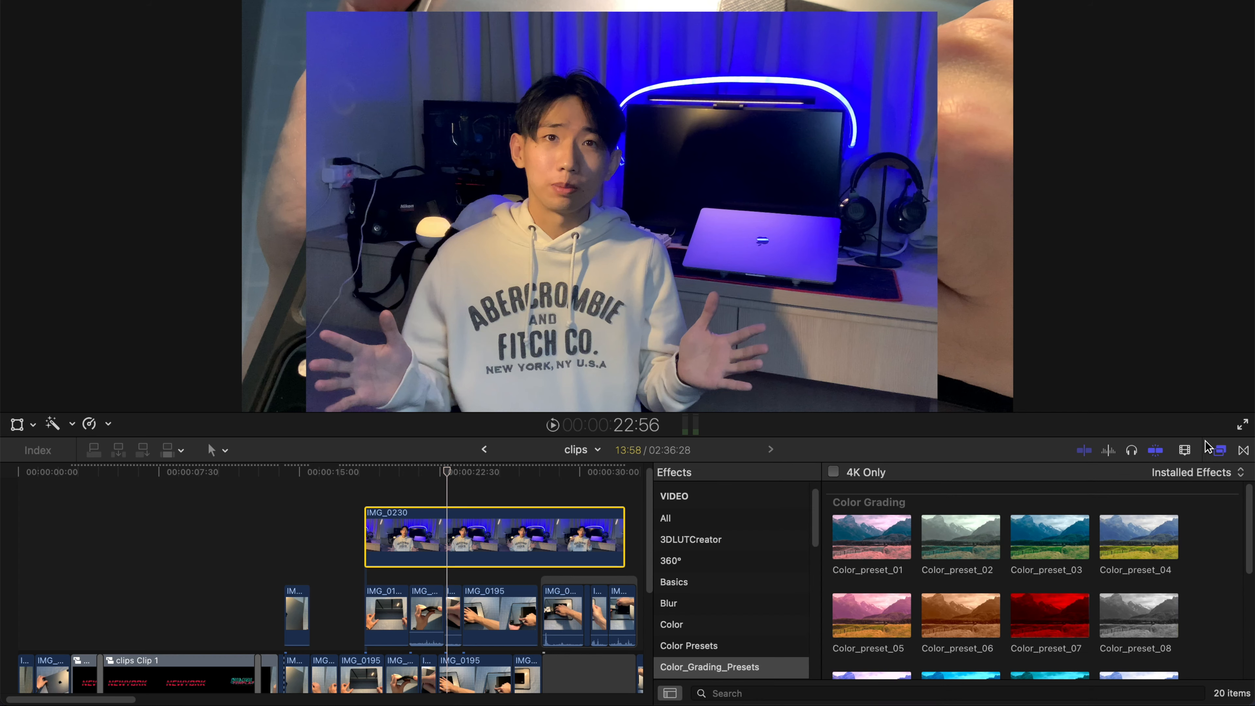
click(666, 518)
click(745, 693)
text(mask)
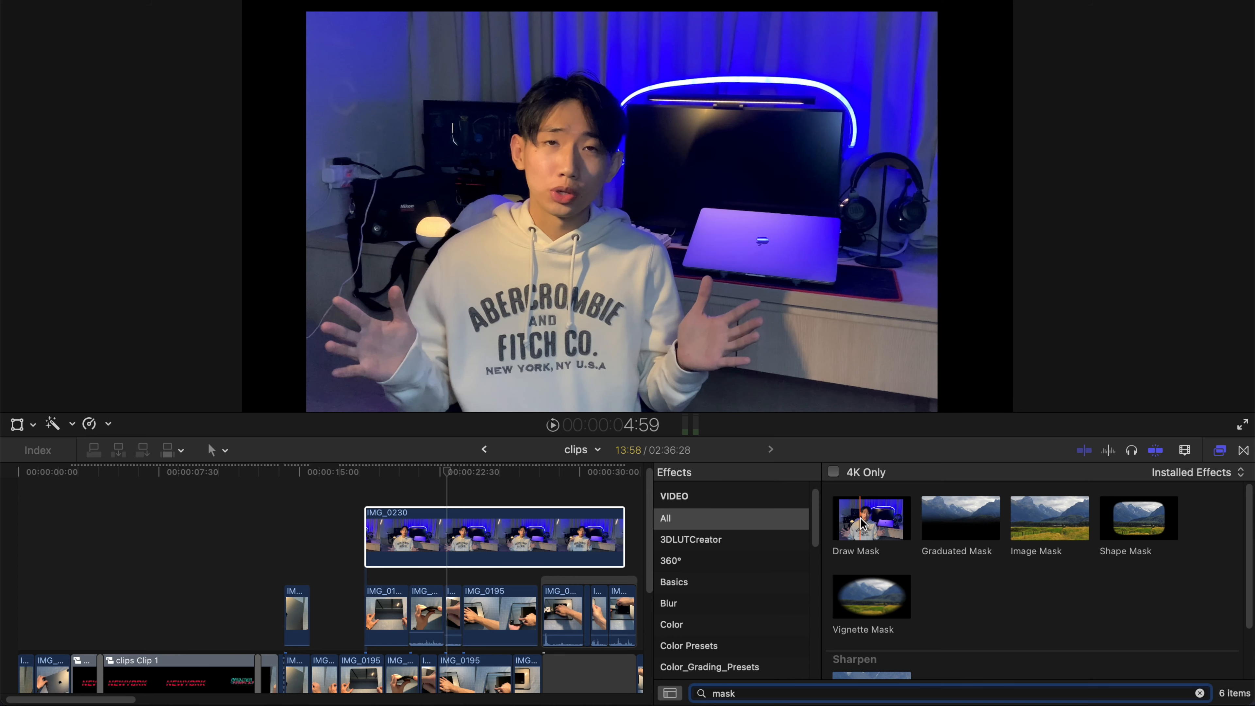
click(1140, 523)
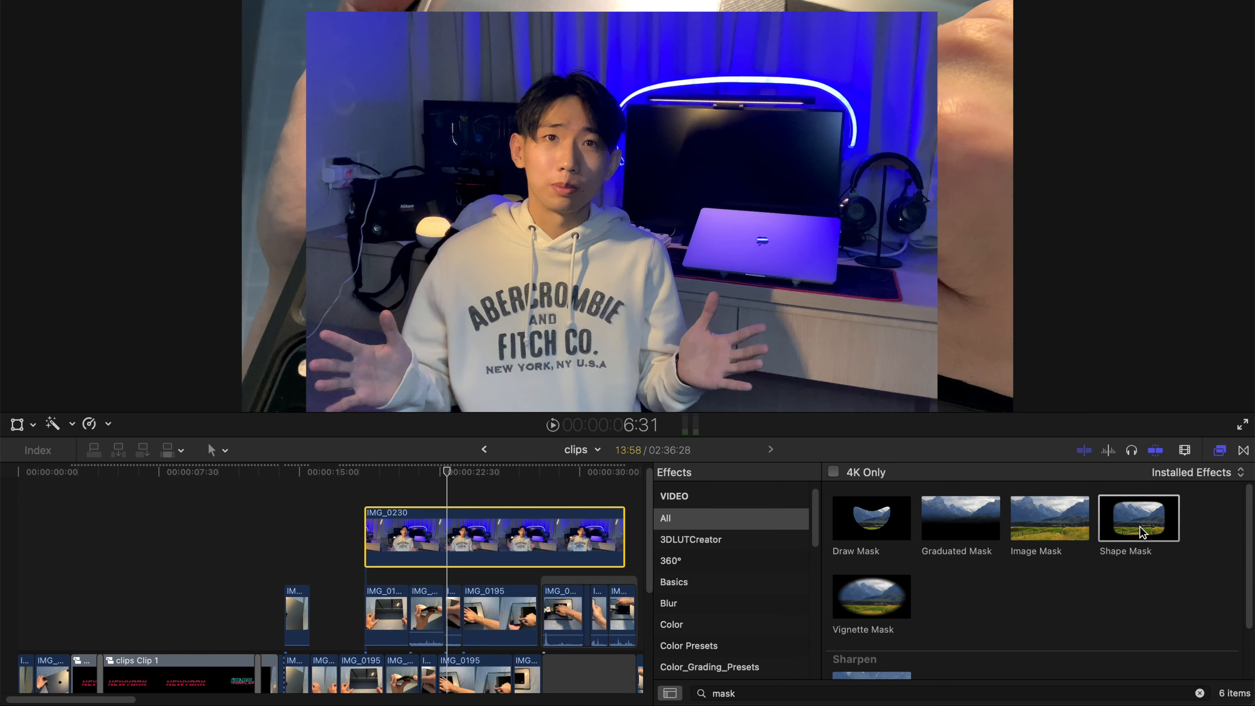
drag(1139, 523, 490, 546)
click(1223, 499)
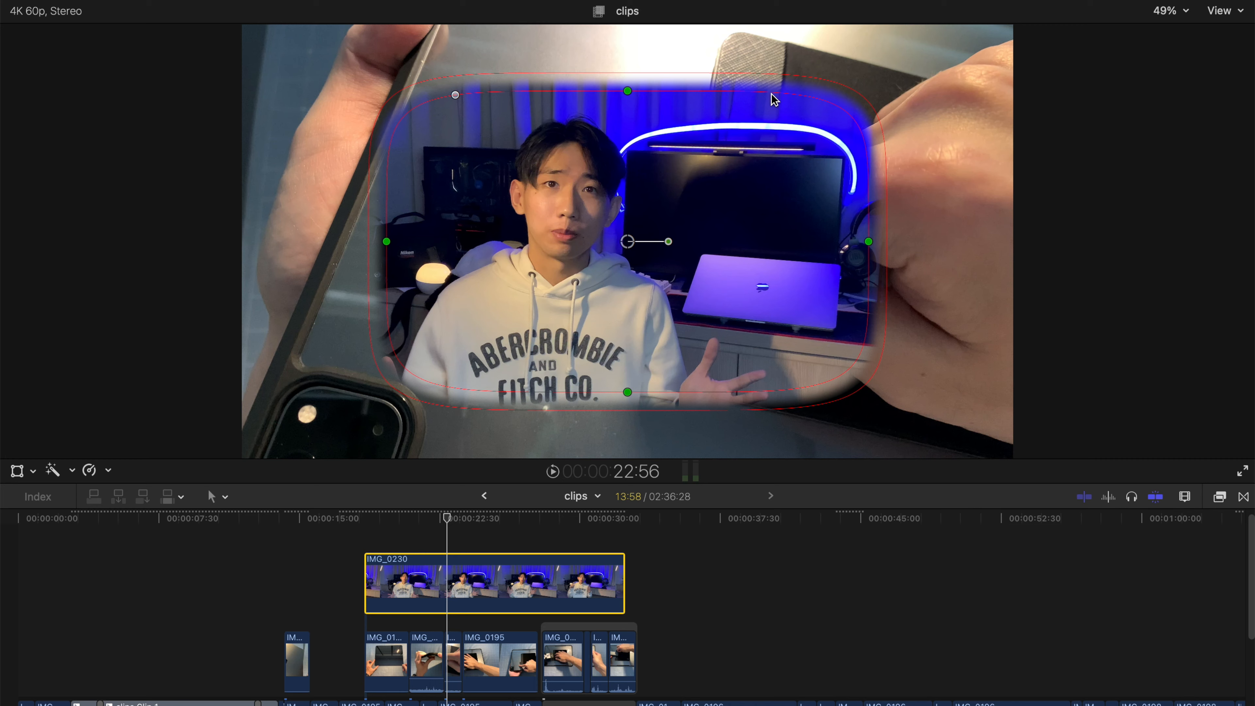
Reduce the Shape Mask's feathering to 6.3, then enlarge and shift the rounded mask to frame the speaker and both hands
drag(774, 99, 730, 134)
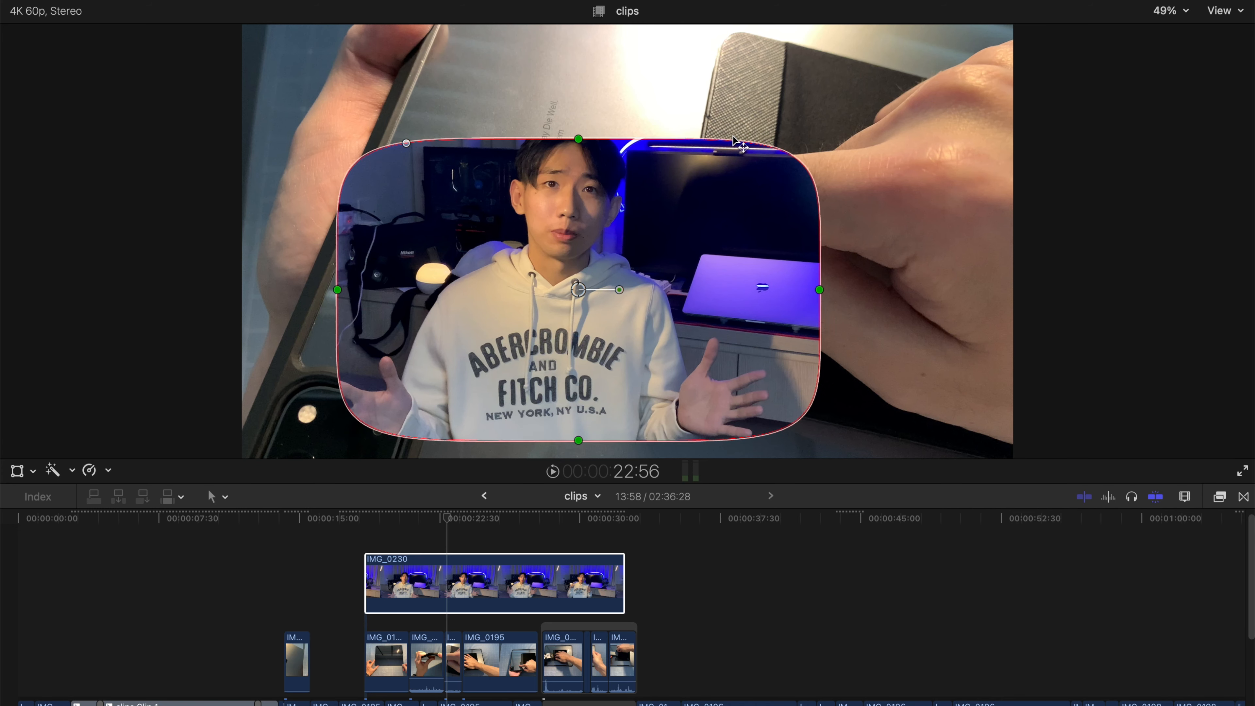
drag(584, 140, 589, 110)
drag(612, 155, 569, 156)
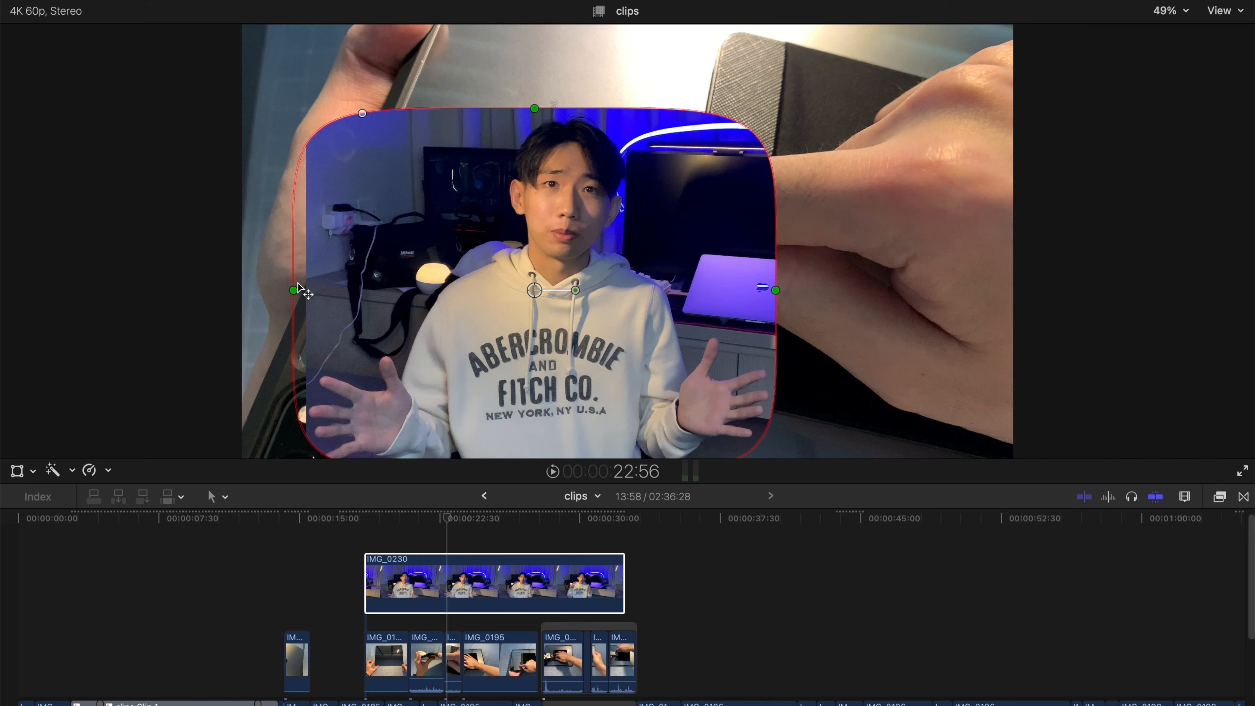
Adjust the trim crop of IMG_0230 to 99 px on the left and 1135 px on the right
key(super+4)
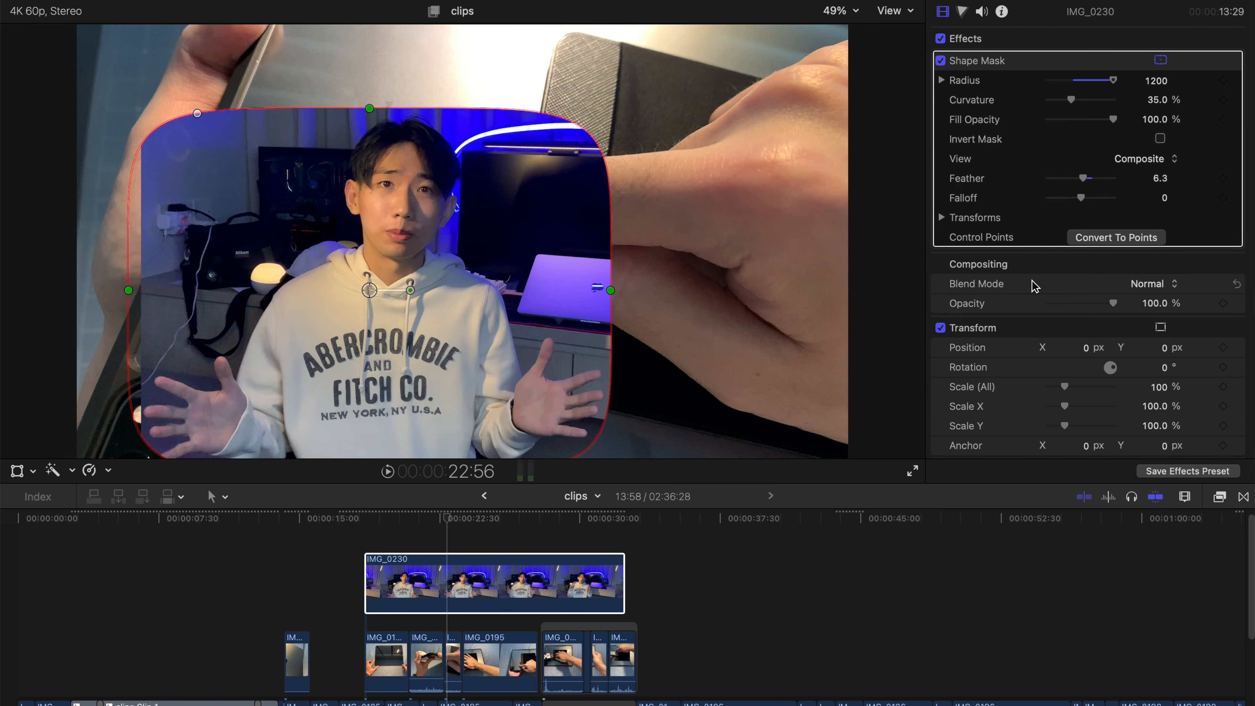
scroll(1035, 288, down, 5)
mouse_move(1053, 327)
mouse_down()
mouse_move(1067, 331)
mouse_move(1050, 307)
mouse_up()
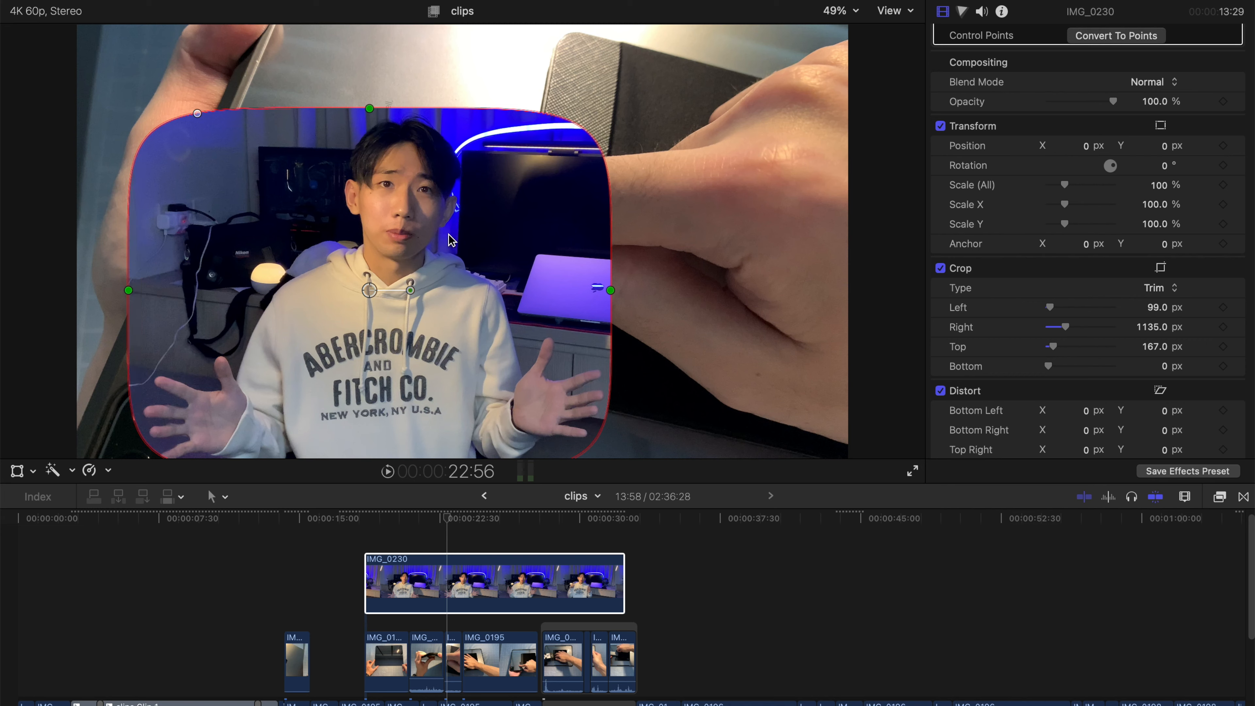
Widen the Shape Mask slightly to a radius of about 1213 and set its feather to -2.0
drag(613, 297, 616, 298)
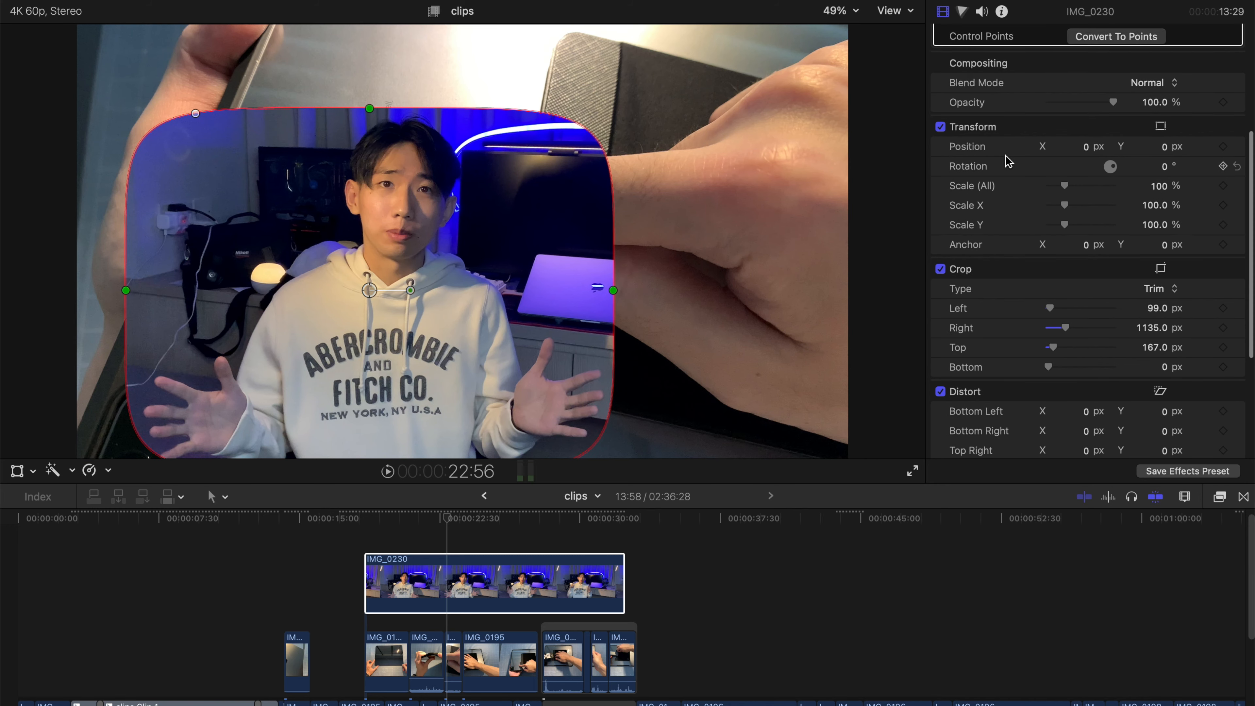
scroll(1013, 158, up, 6)
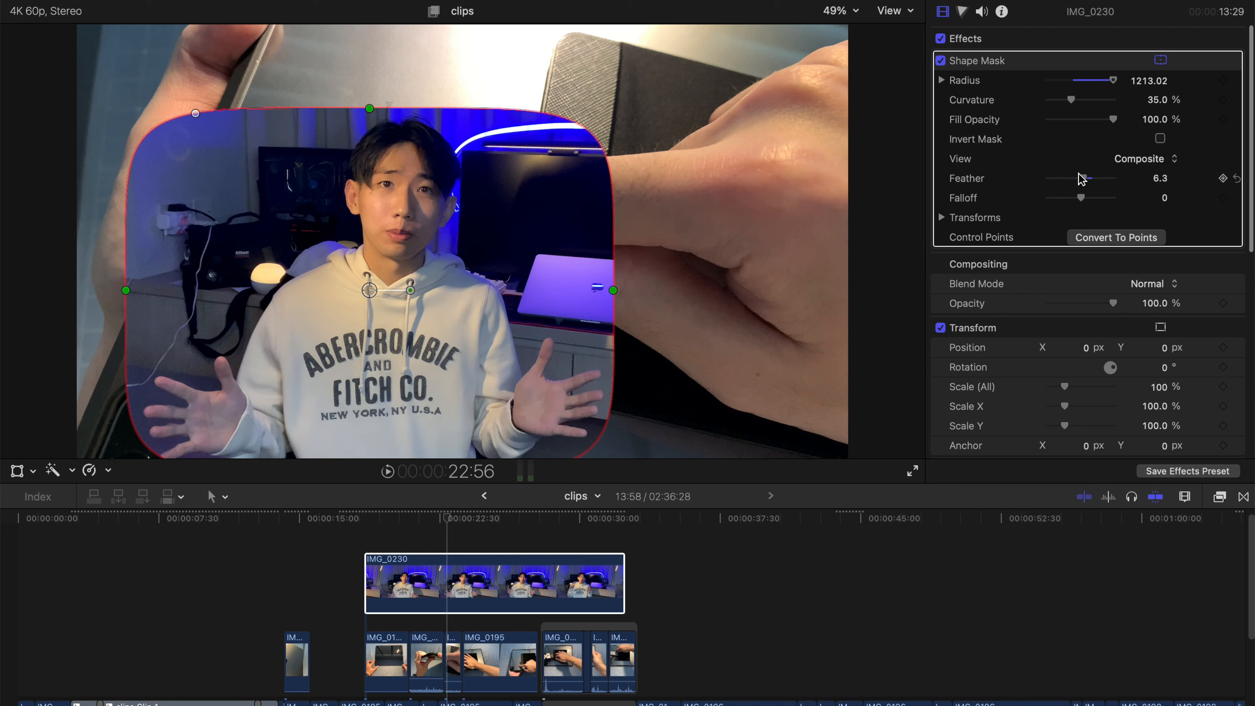
drag(1082, 177, 1079, 177)
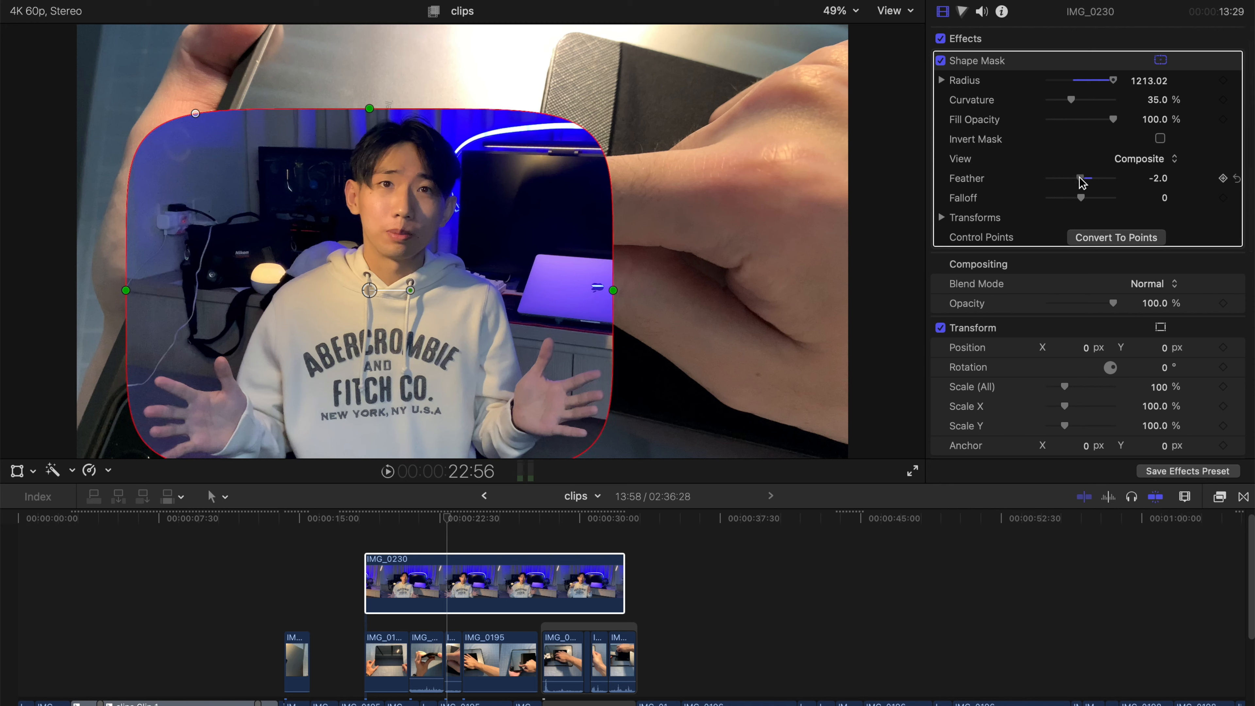
Scale IMG_0230 down to 62% and raise the mask's bottom edge to the bottom of the clip image
scroll(1026, 202, down, 4)
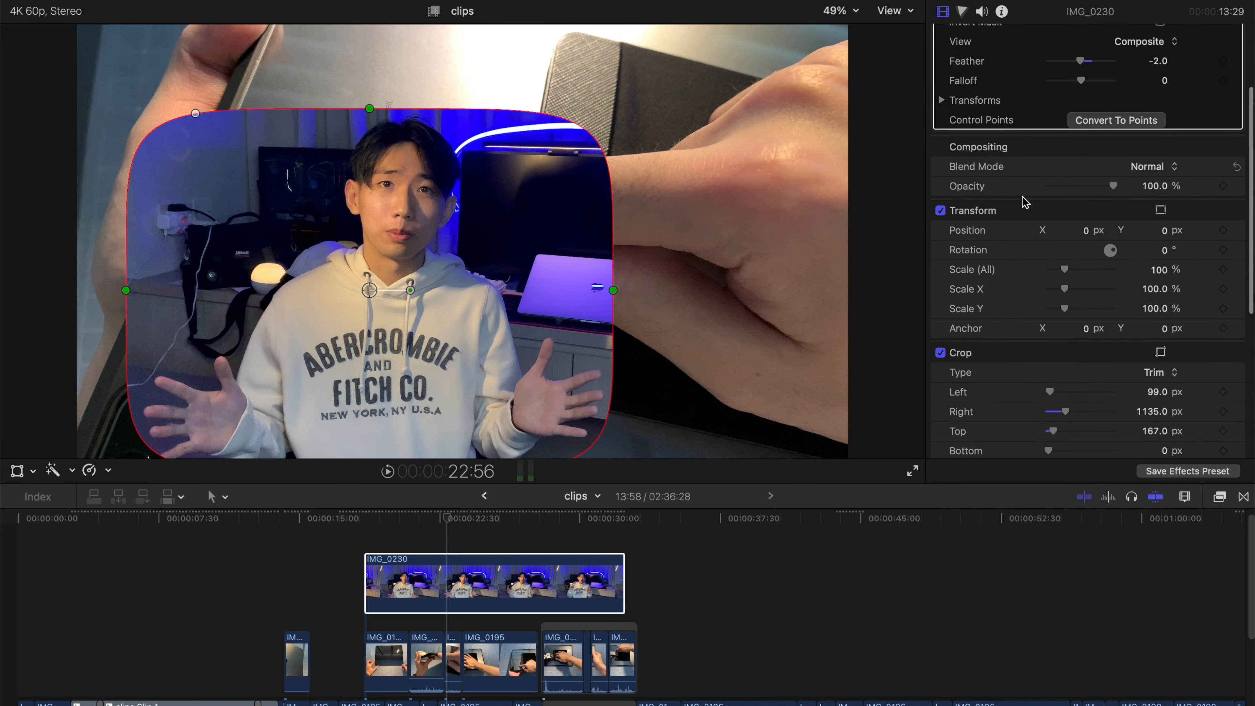
scroll(1025, 202, down, 2)
drag(1064, 232, 1059, 232)
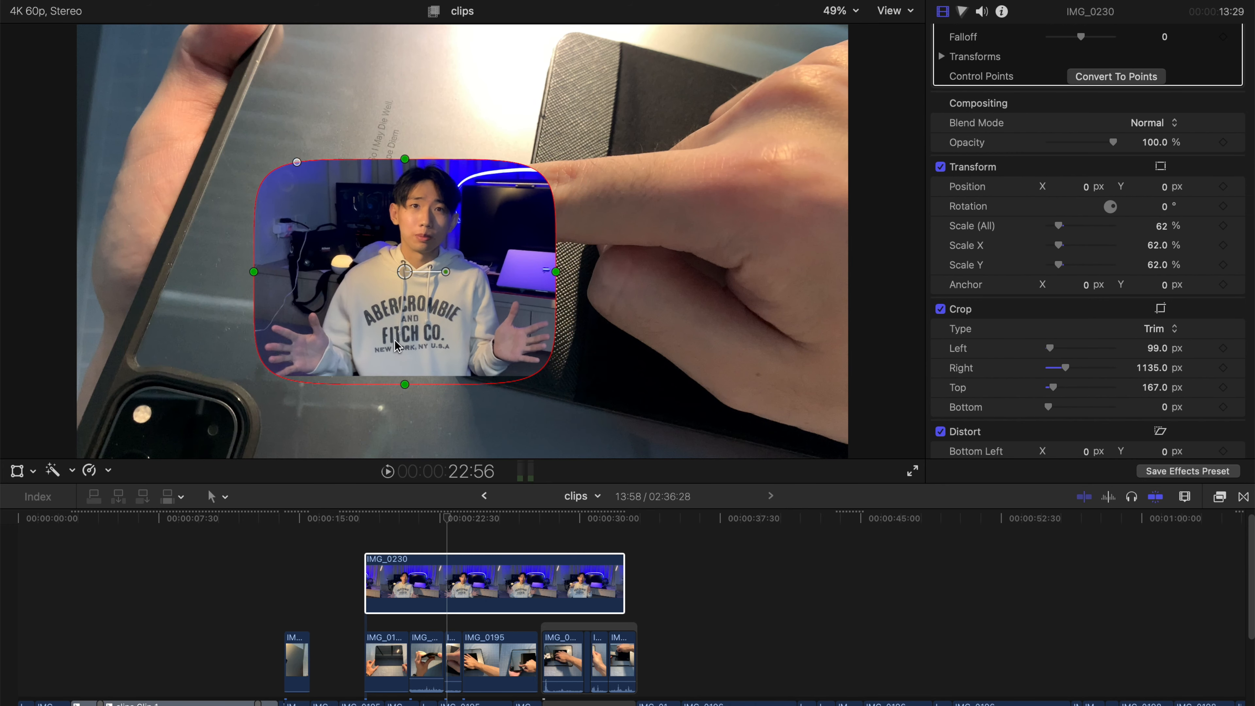
drag(401, 377, 404, 342)
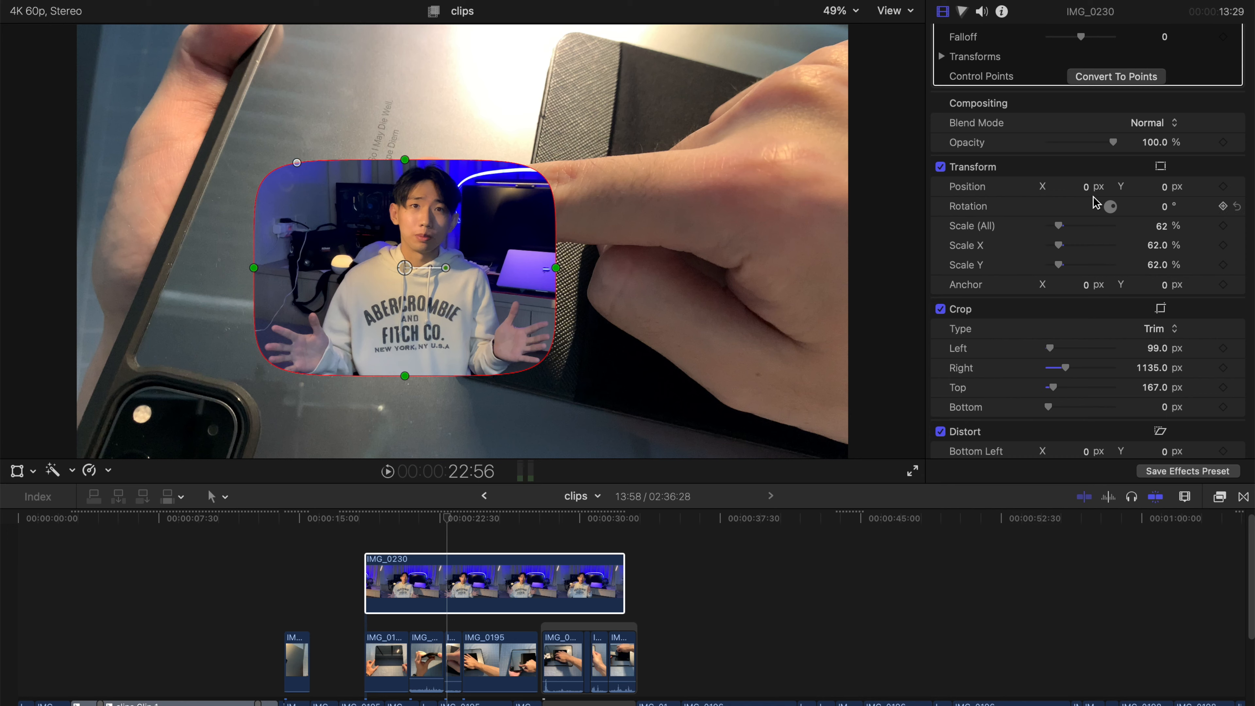
Move IMG_0230 to the lower right of the frame at position X 1414 px, Y -328.1 px
drag(1085, 187, 1085, 187)
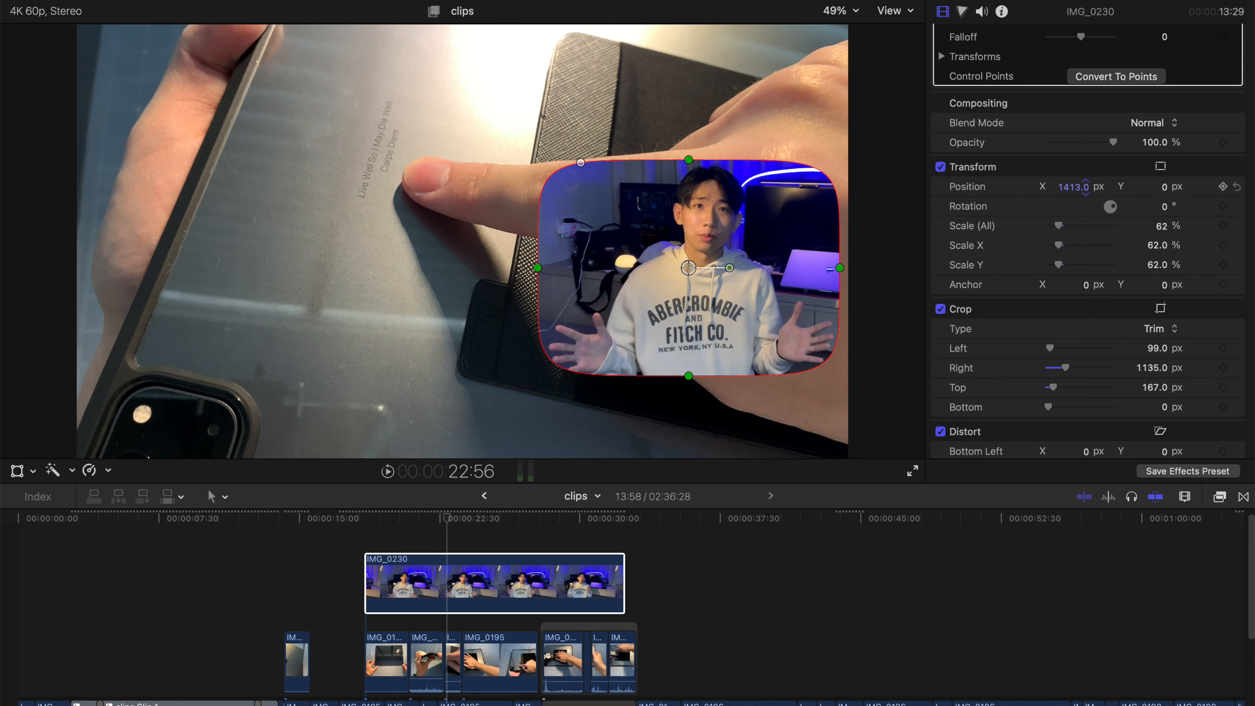
drag(1167, 189, 1163, 187)
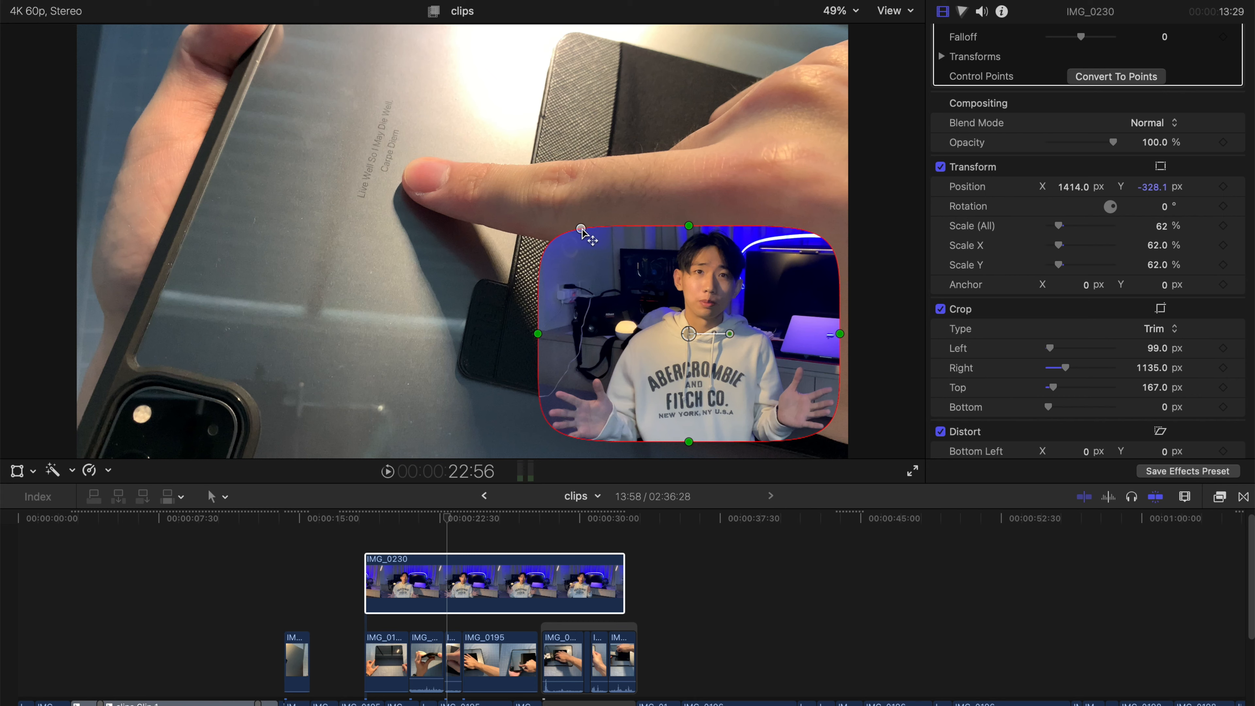
Round the Shape Mask fully and narrow it into a circle around the speaker
drag(581, 228, 661, 226)
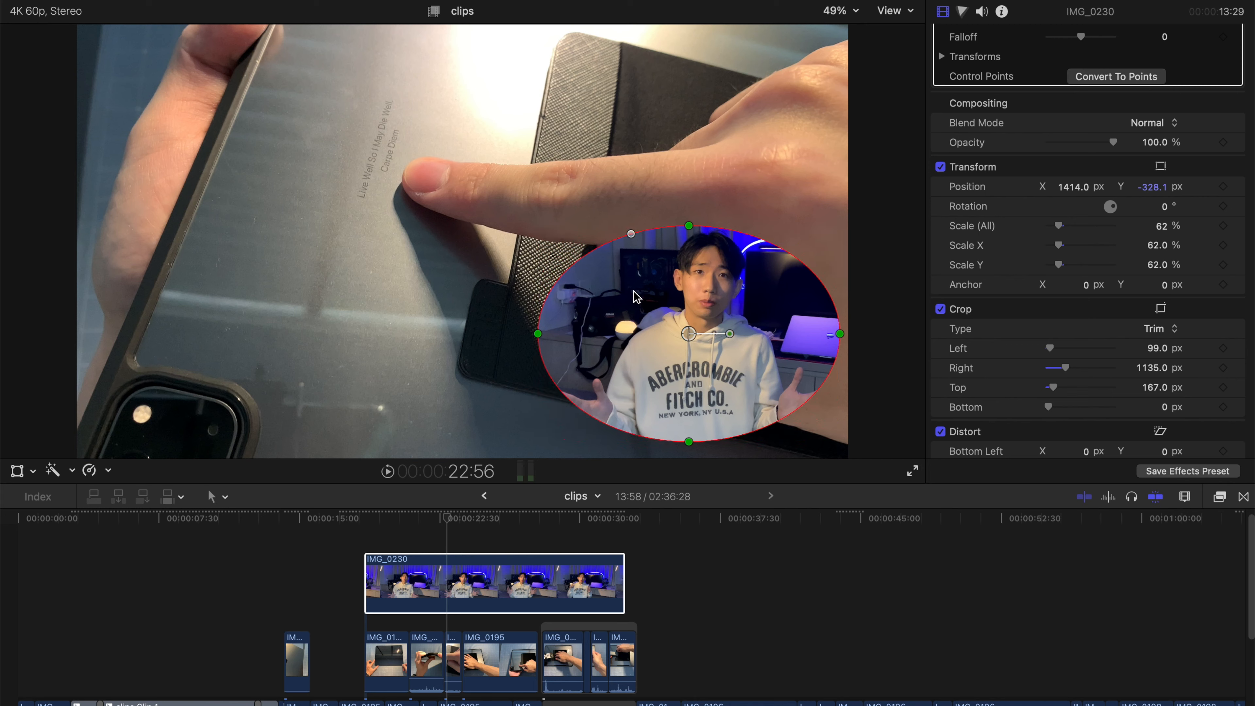
drag(538, 335, 572, 335)
drag(662, 318, 685, 308)
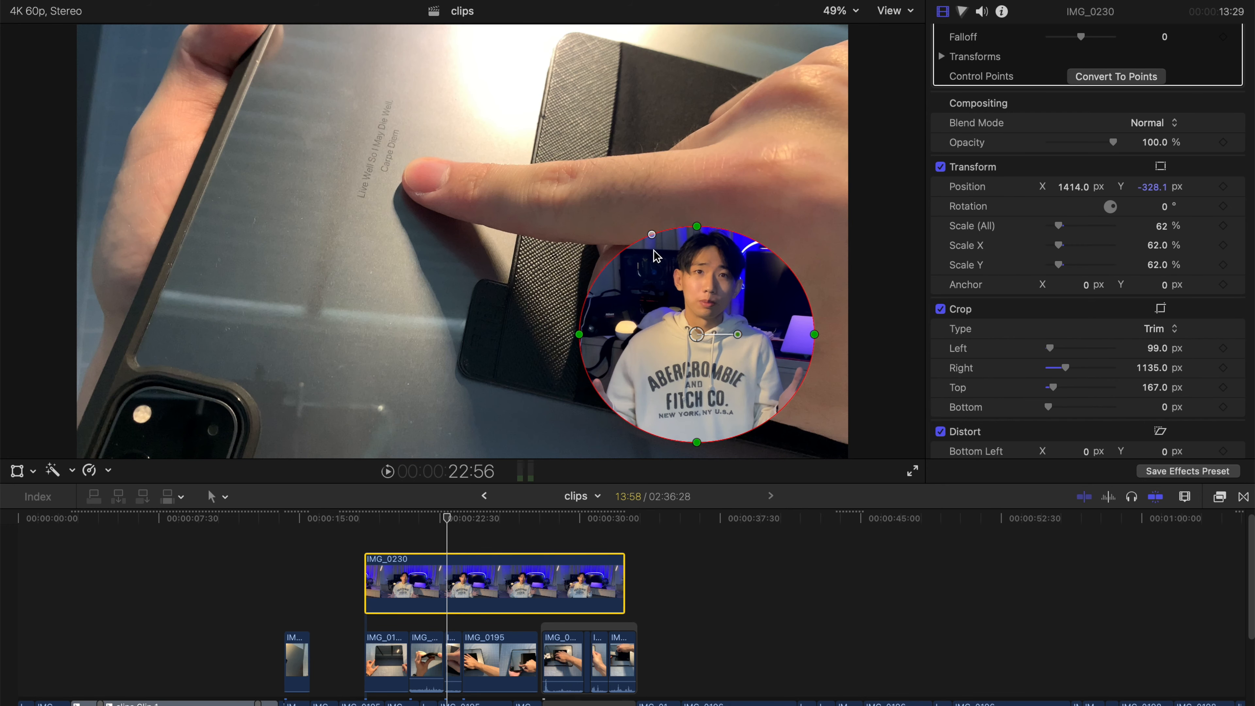
Square off the Shape Mask's corners and widen it into a rectangle that includes both of the speaker's hands
drag(652, 234, 579, 225)
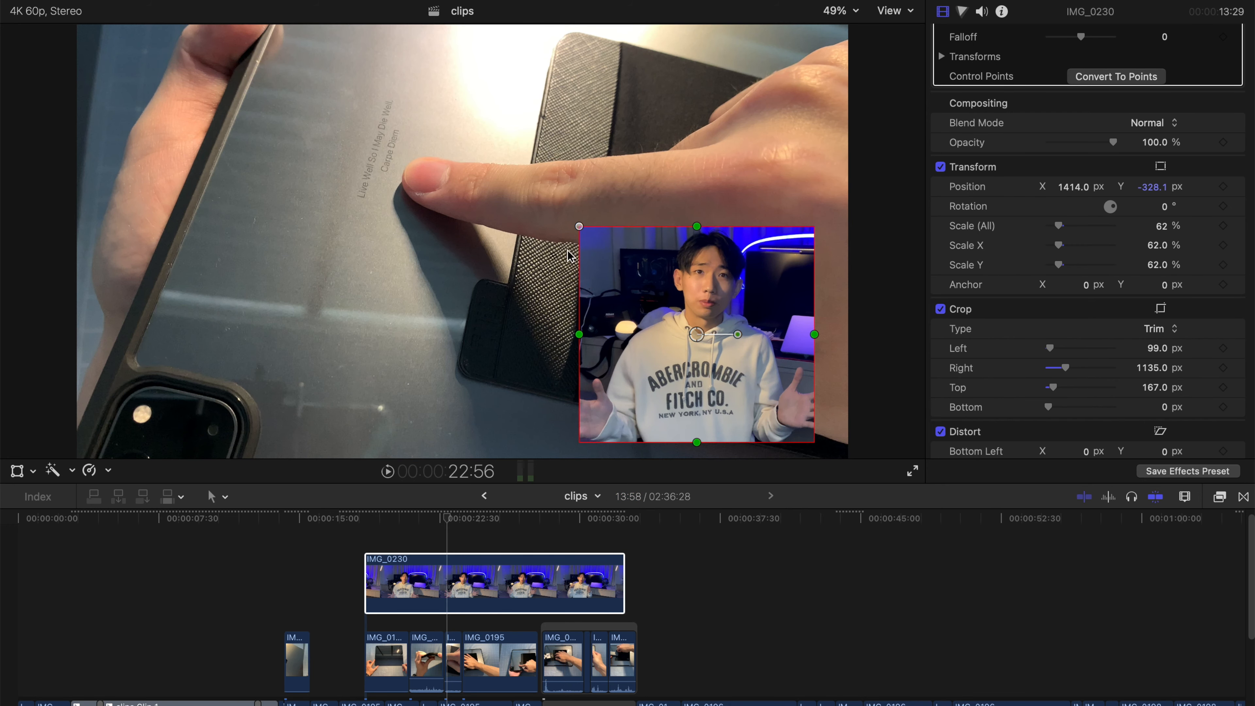
drag(579, 335, 546, 336)
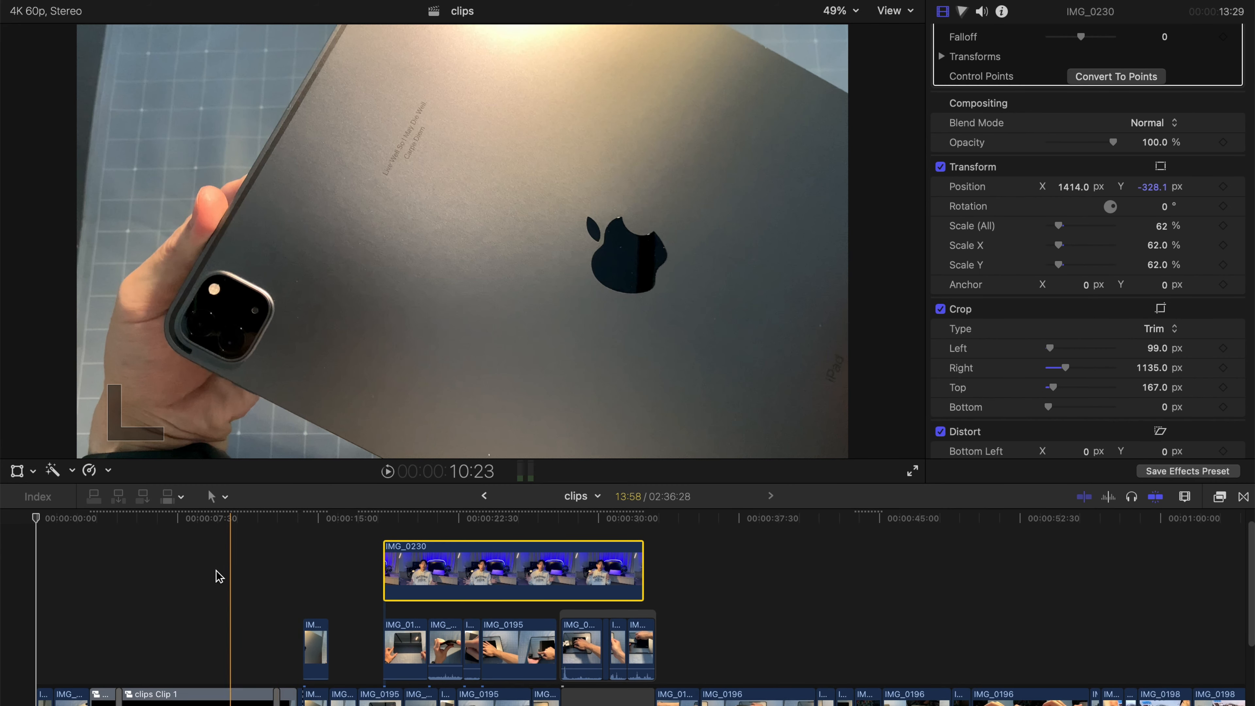
Move IMG_0230 to the start of the timeline and place the playhead at frame 30
scroll(67, 569, up, 2)
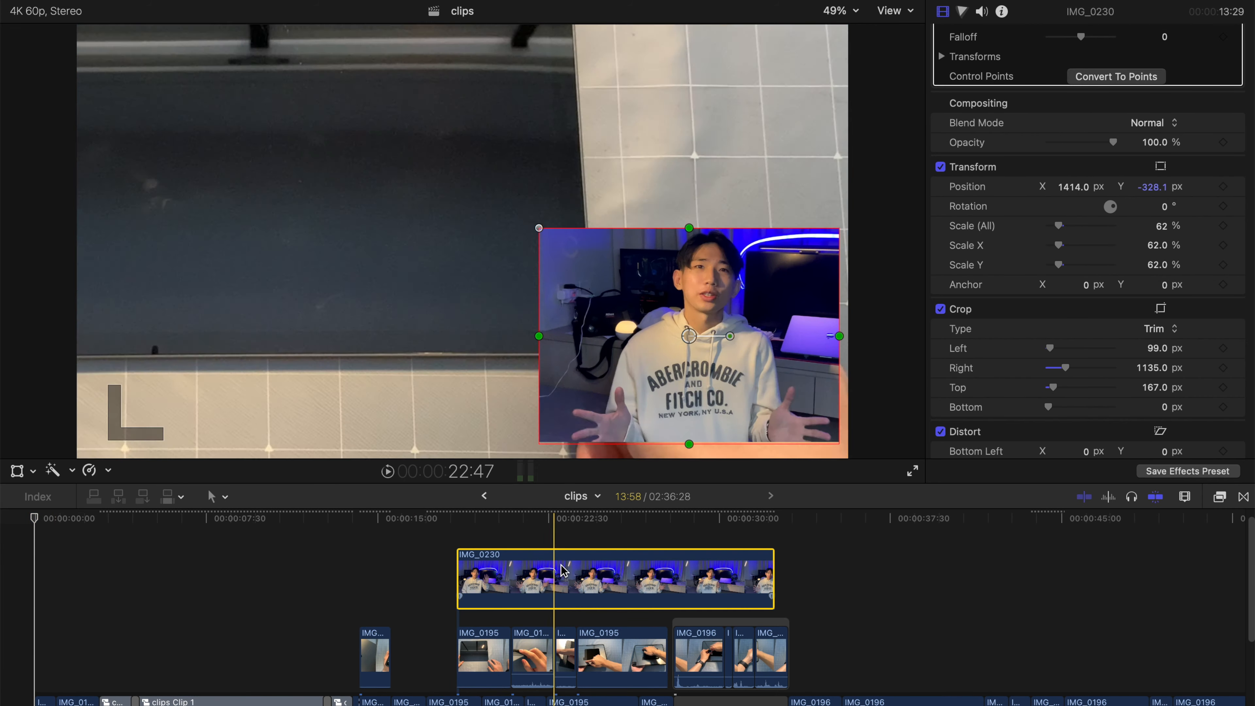
drag(513, 573, 3, 566)
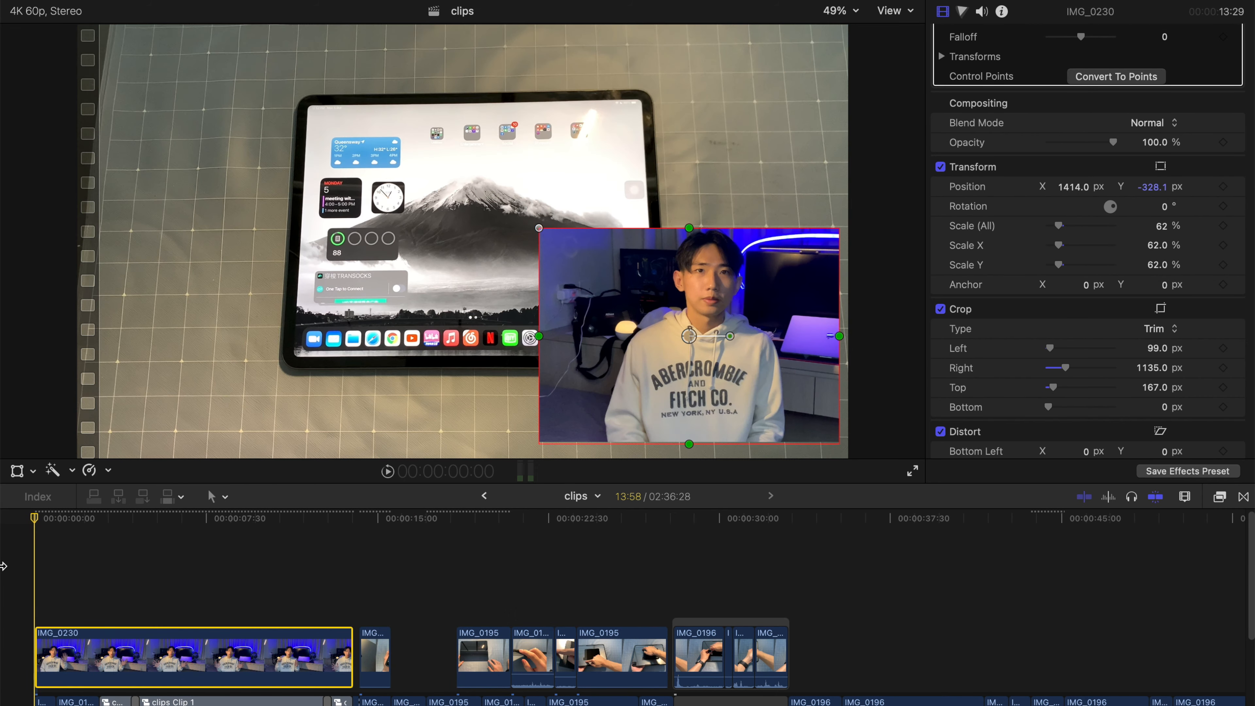
click(55, 517)
click(46, 517)
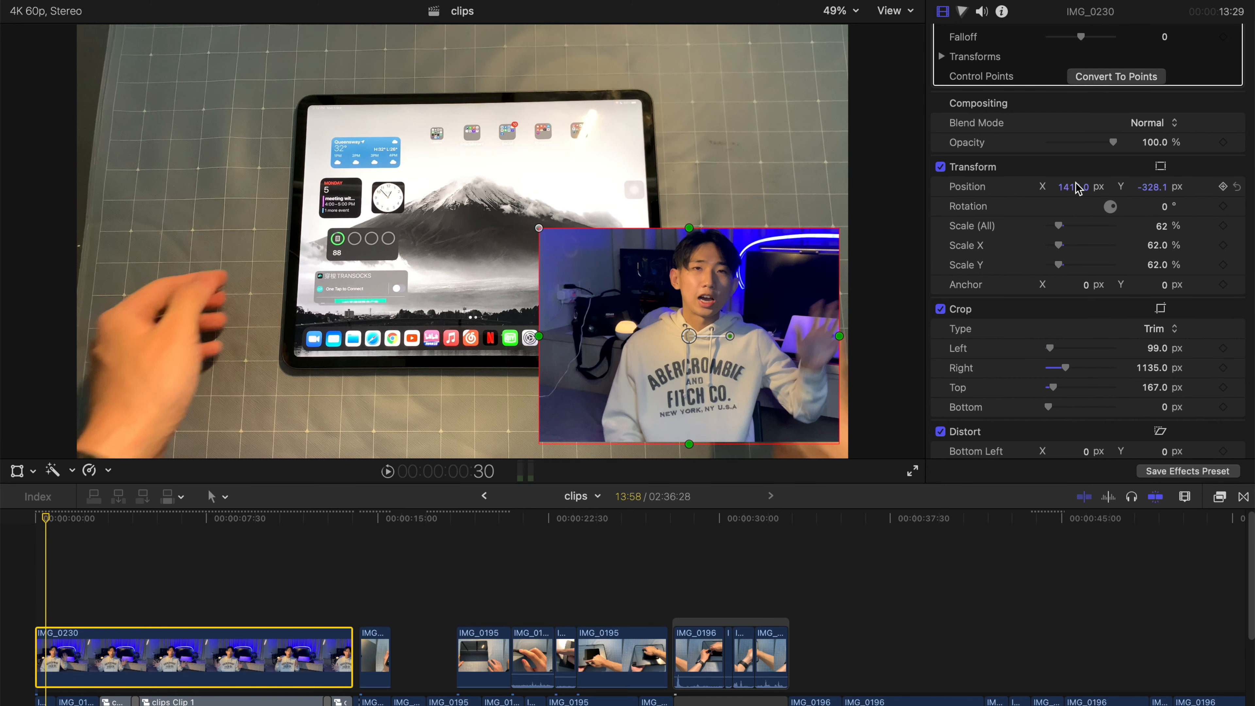
Fit IMG_0230 over the iPad screen by scaling it to 72% and positioning it at X 397.4 px, Y 221.0 px
drag(1078, 188, 1153, 132)
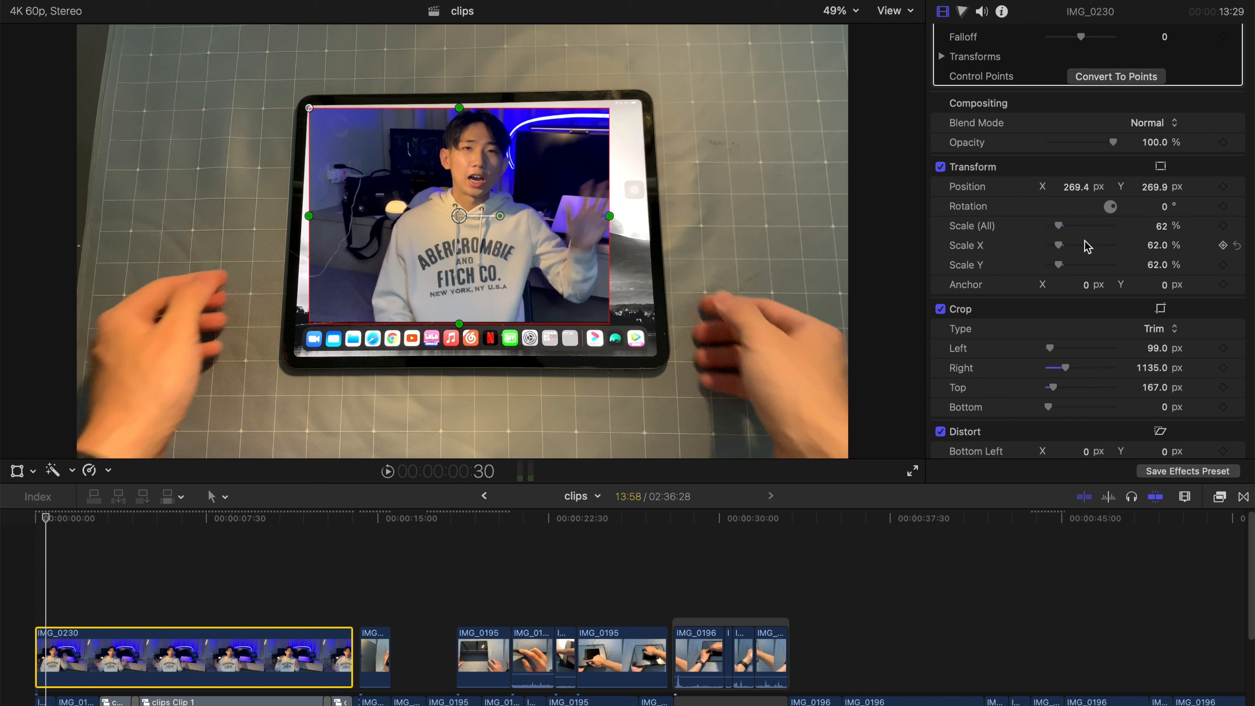
drag(1058, 228, 1148, 212)
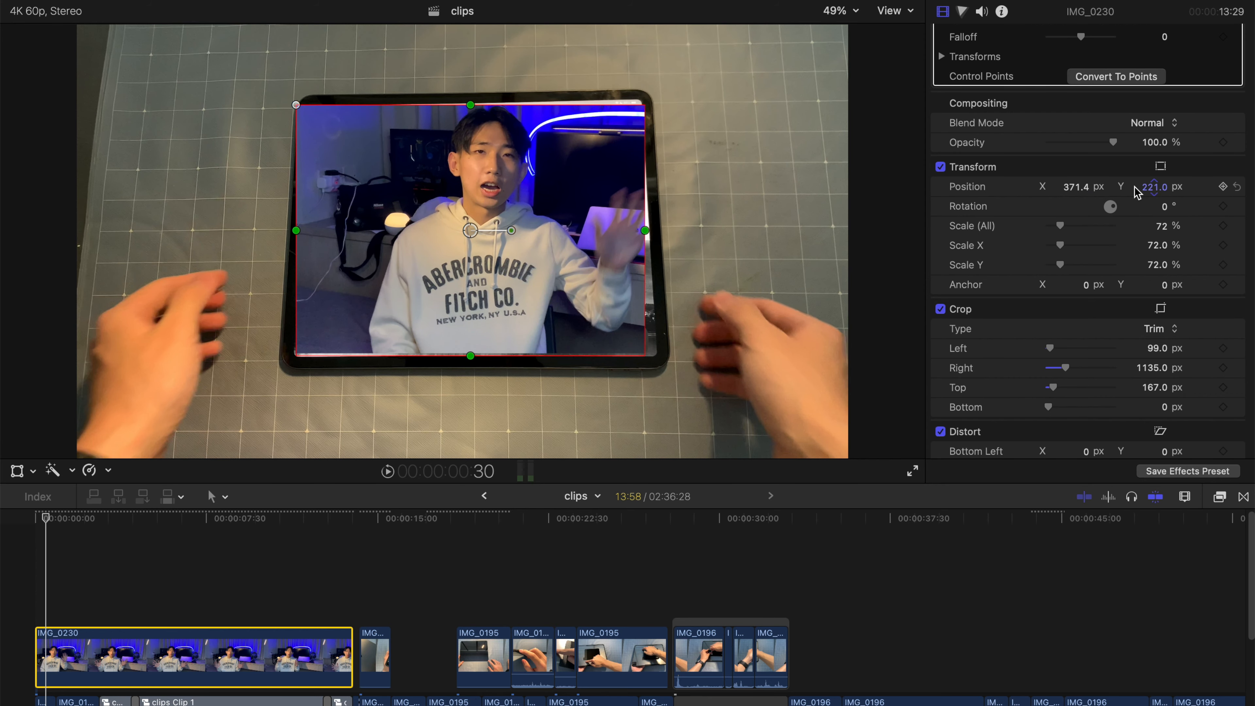
drag(1080, 188, 1095, 189)
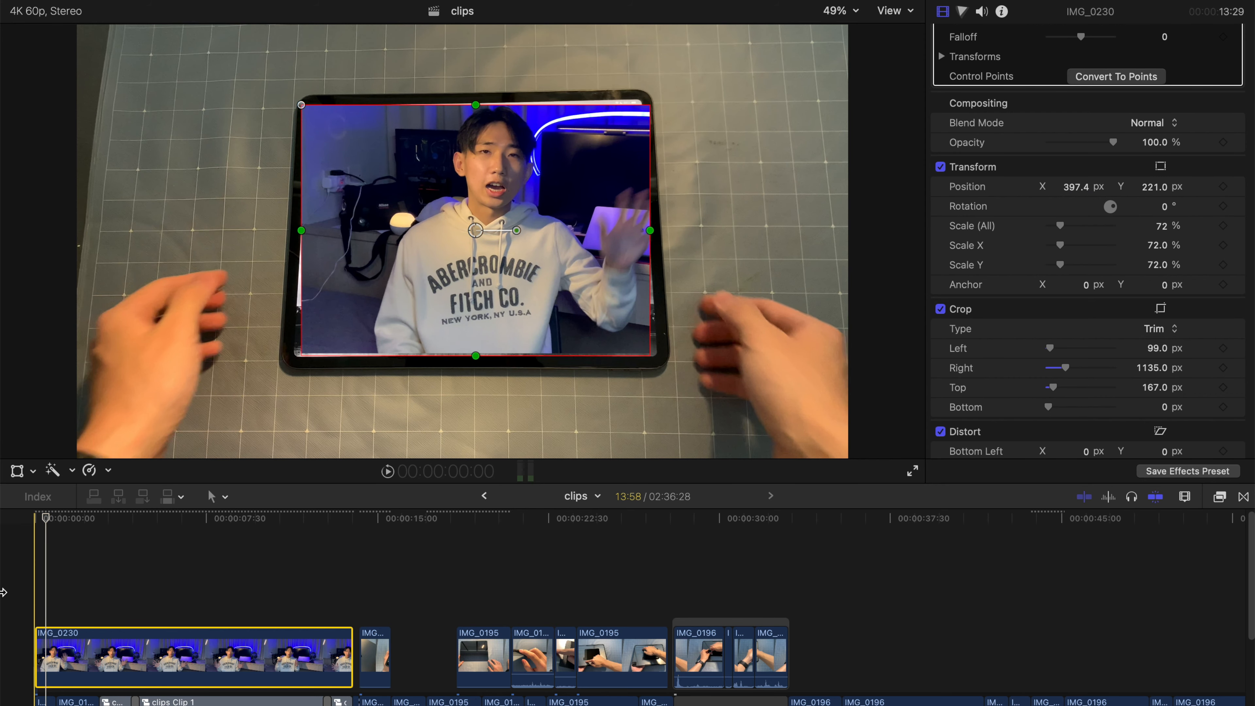
Distort the four corners of IMG_0230 to match the perspective of the iPad's screen
click(33, 471)
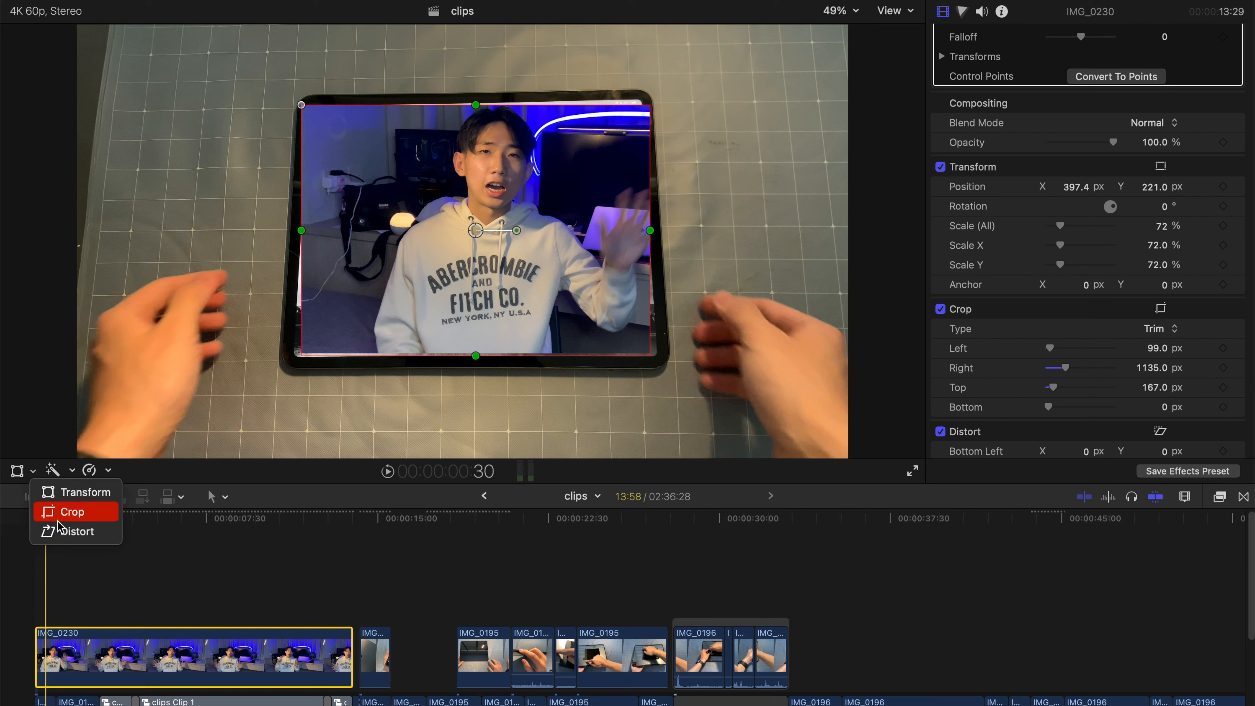
click(65, 532)
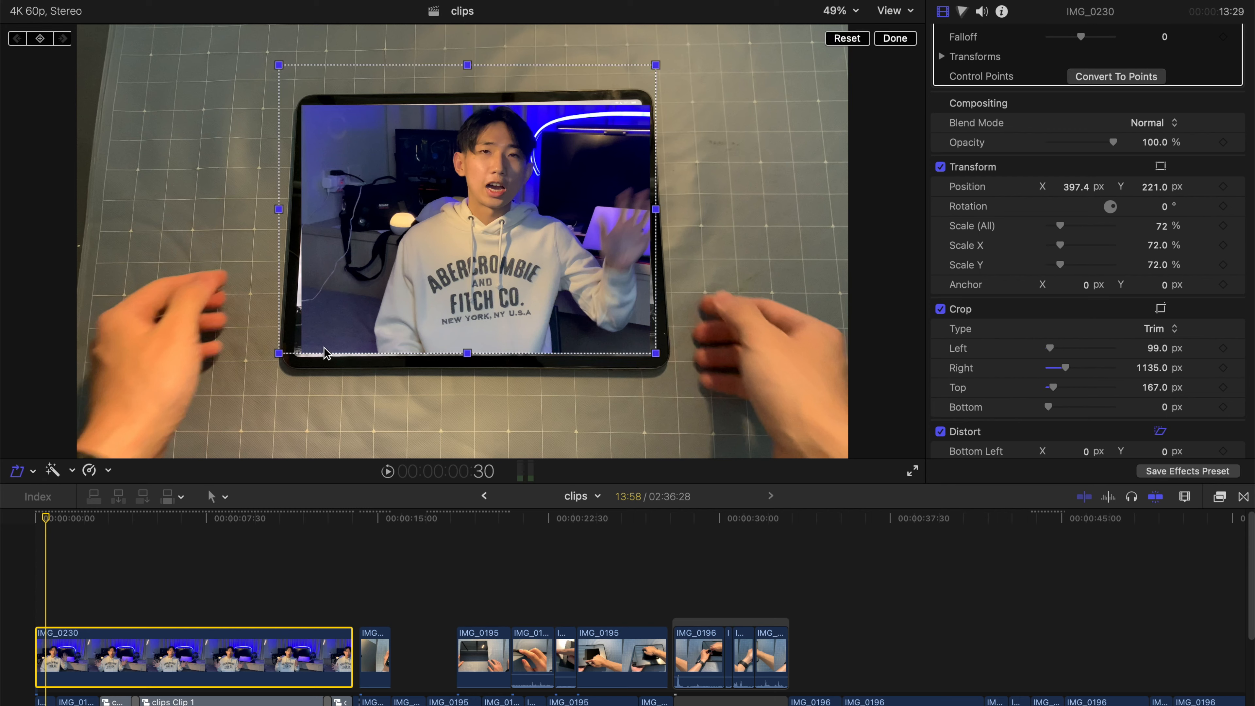
drag(280, 354, 273, 354)
drag(656, 354, 662, 355)
drag(273, 359, 270, 358)
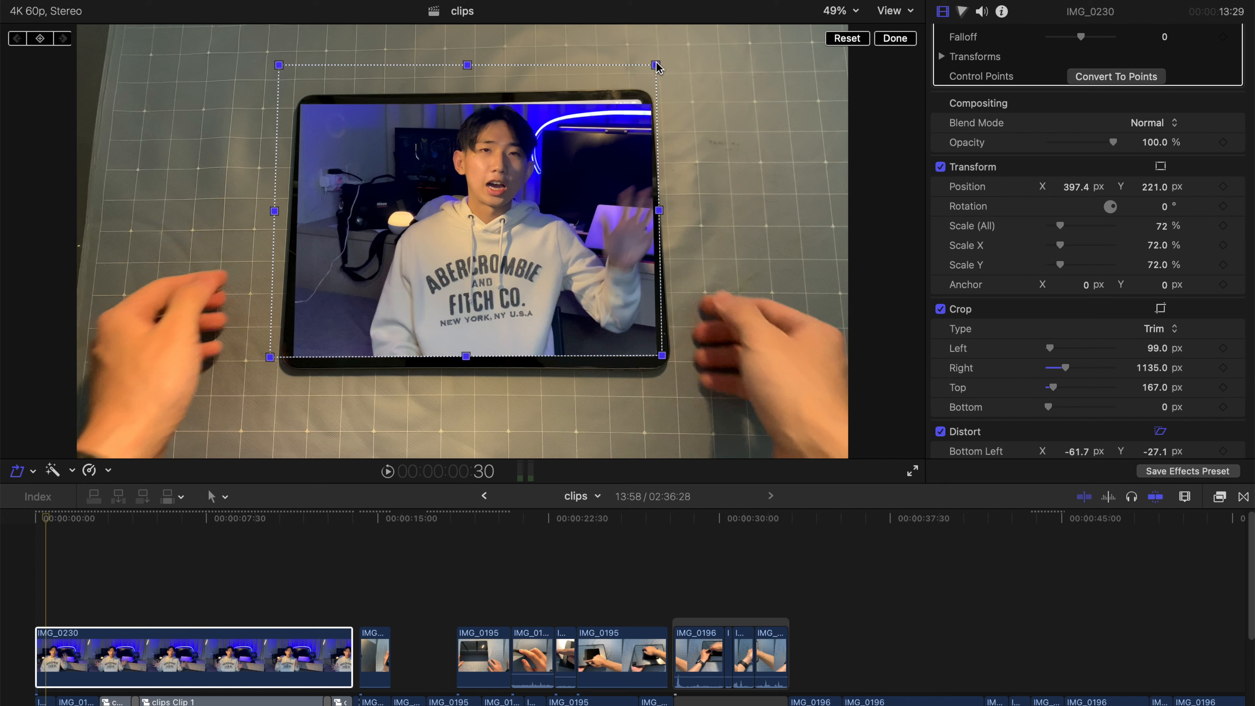
drag(656, 64, 651, 58)
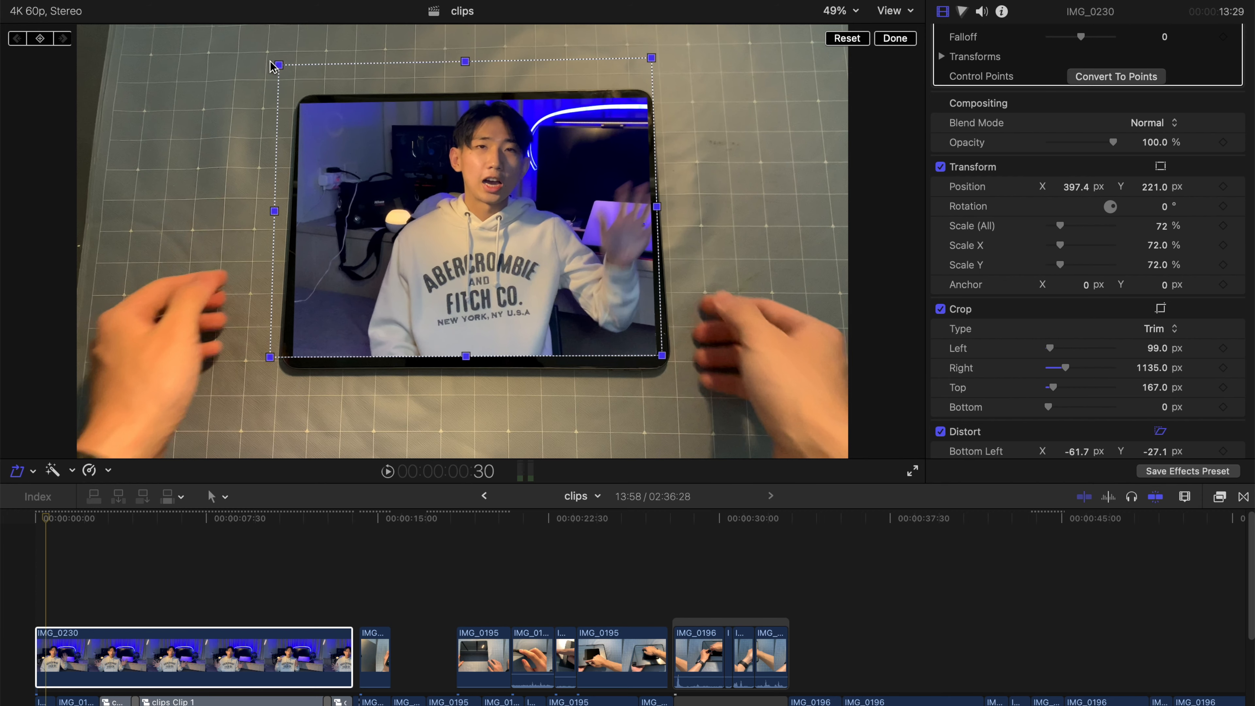
drag(272, 63, 284, 67)
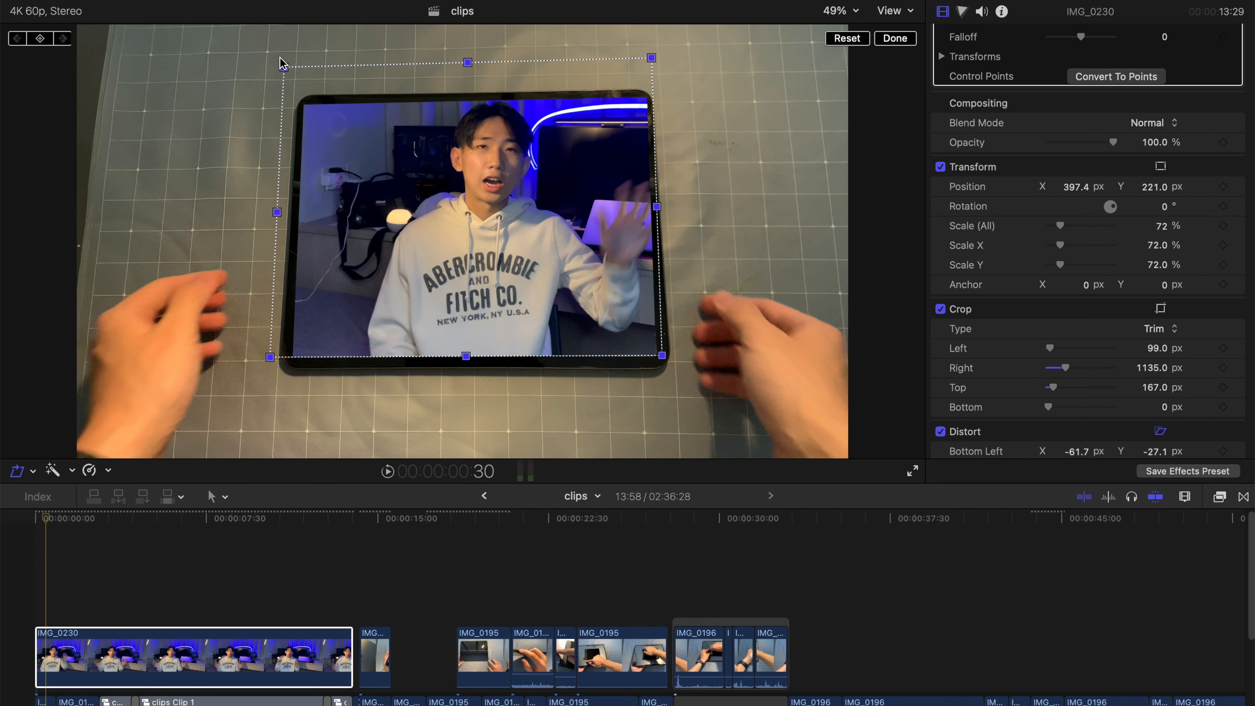
click(895, 38)
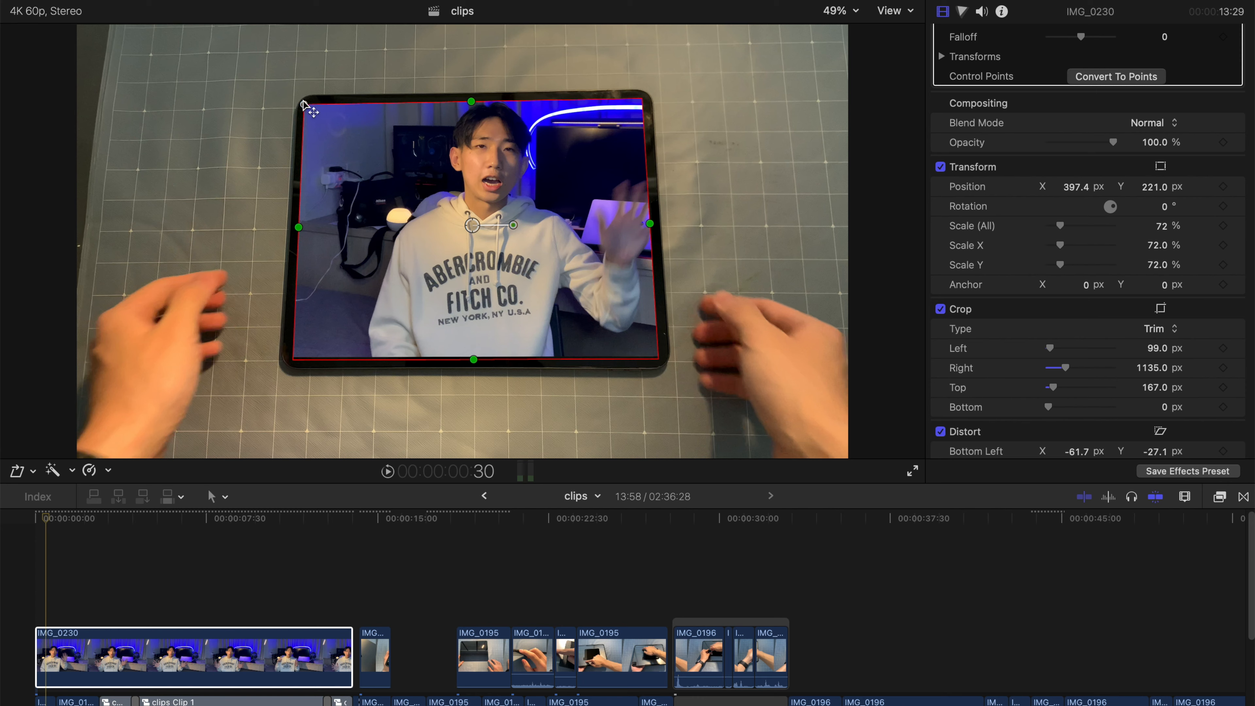
Round the Shape Mask's corners slightly to match the iPad screen and set the clip's Y position to 225.0 px
drag(306, 103, 309, 103)
drag(1154, 187, 1154, 187)
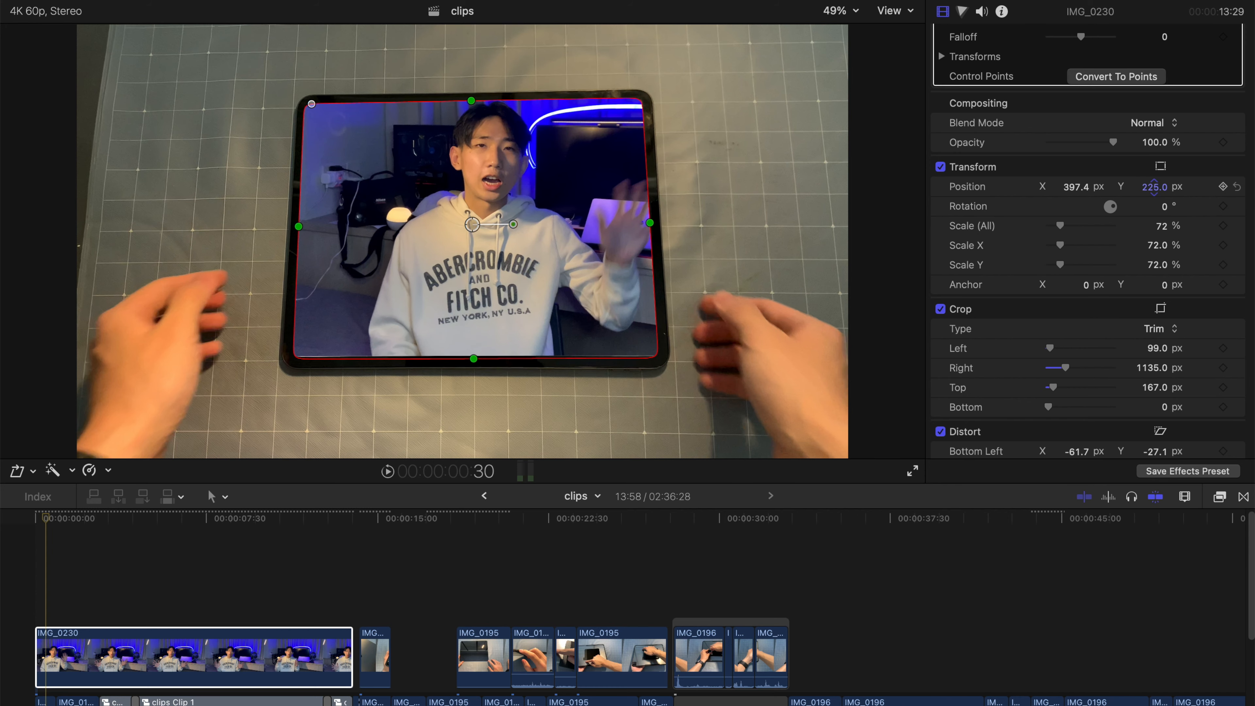
scroll(1018, 163, up, 3)
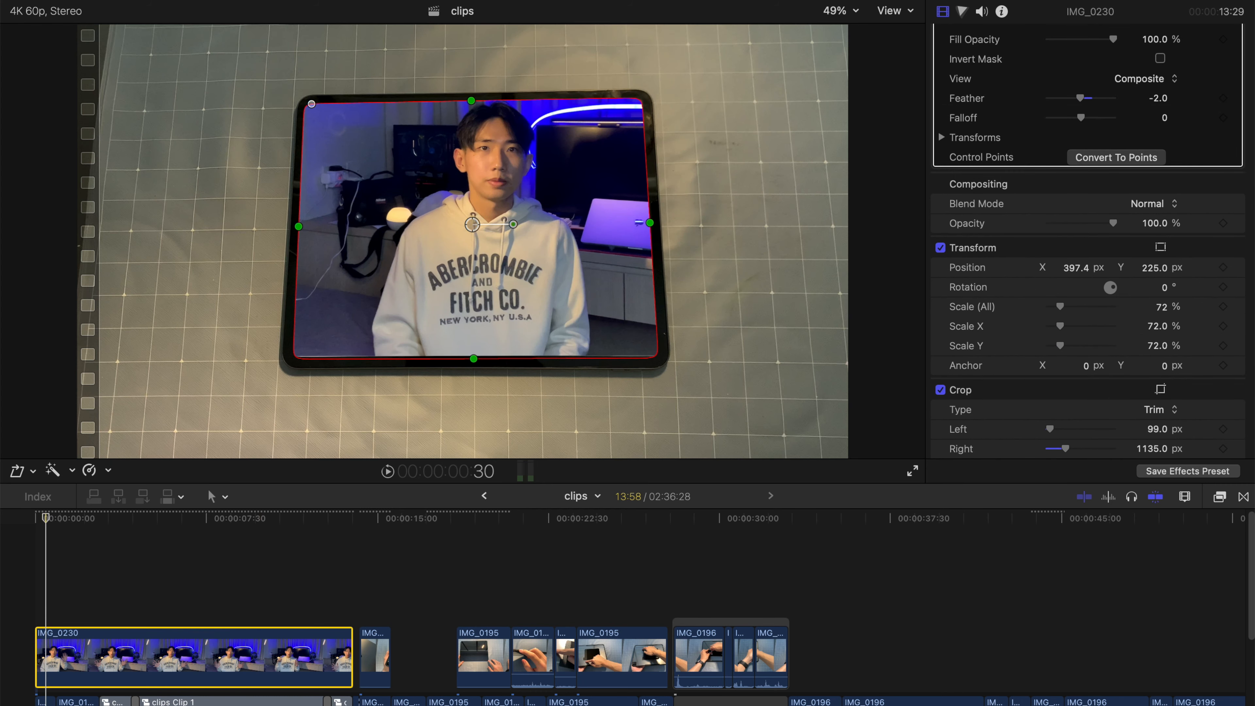
click(45, 701)
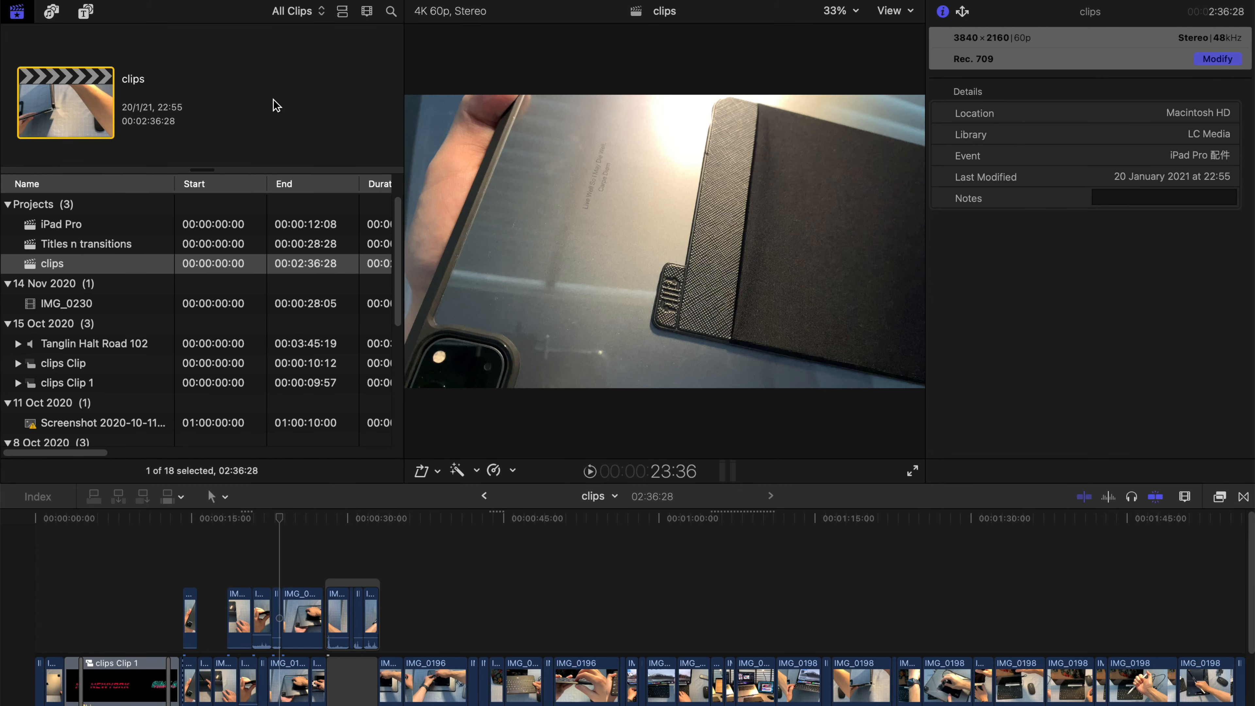
Search The Ultimate Titles Pack for "broad" and add the Broadcast 20 title above the connected clips at about 18 seconds
click(86, 12)
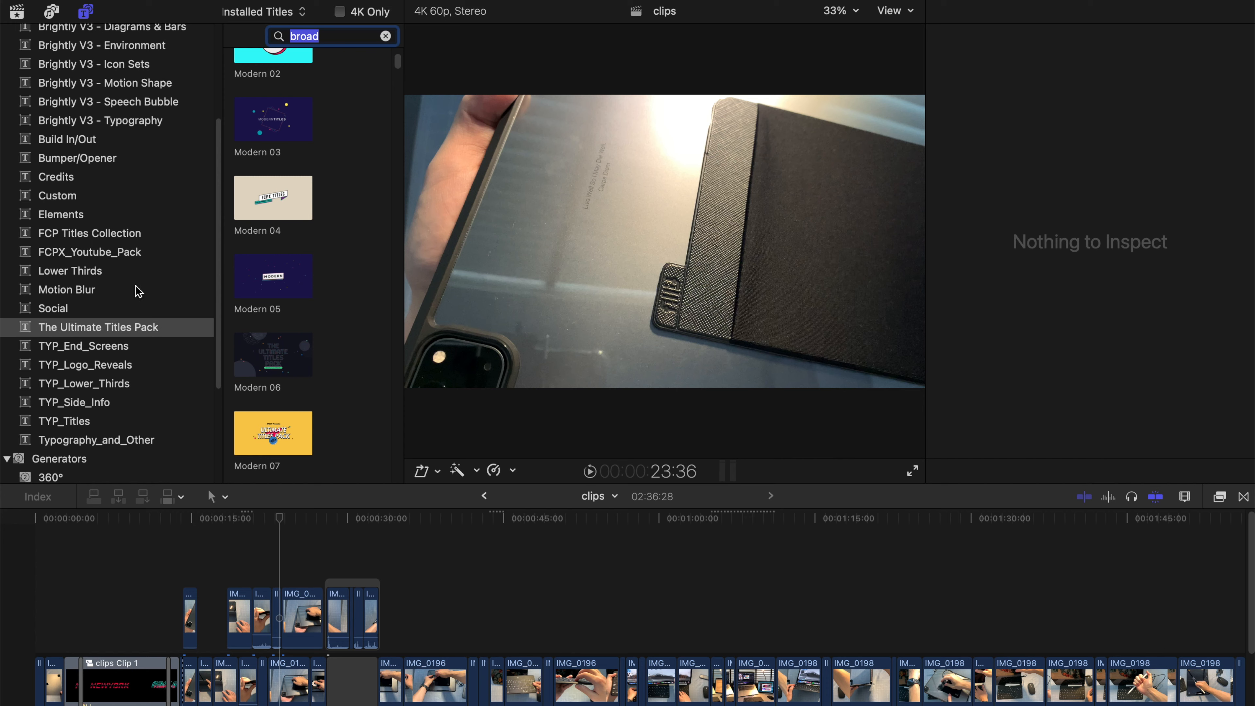
scroll(81, 228, up, 5)
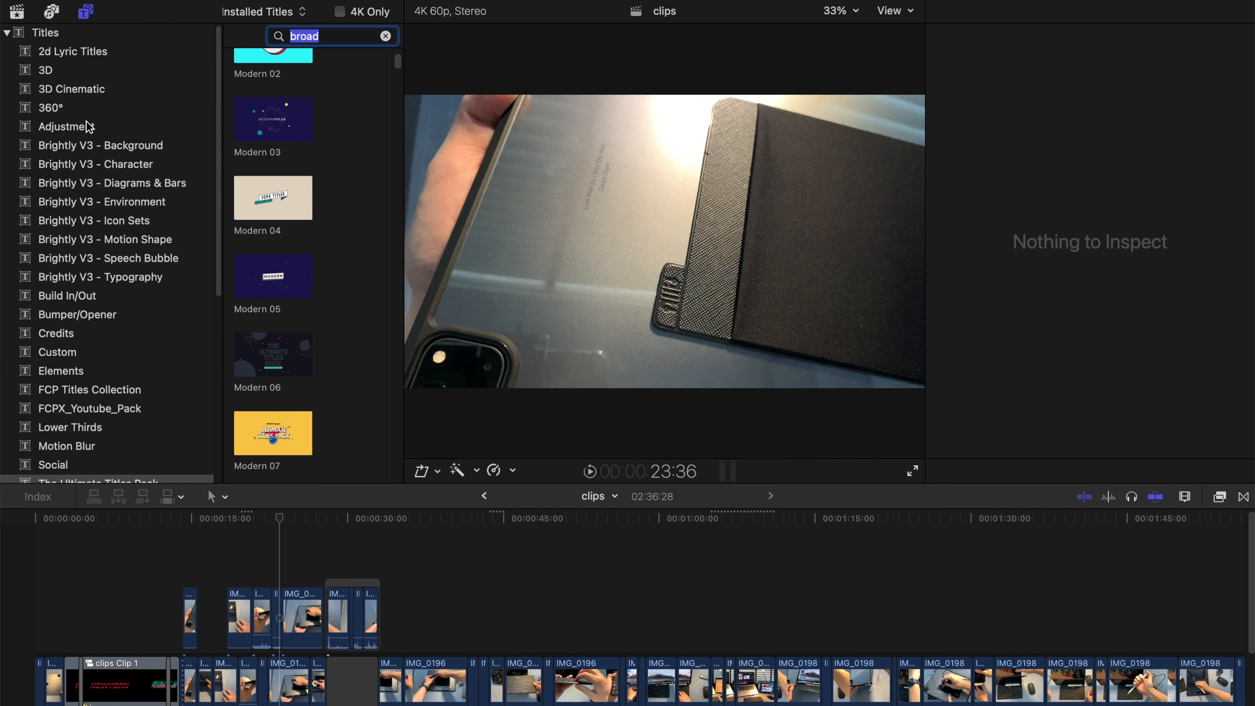
scroll(55, 255, down, 5)
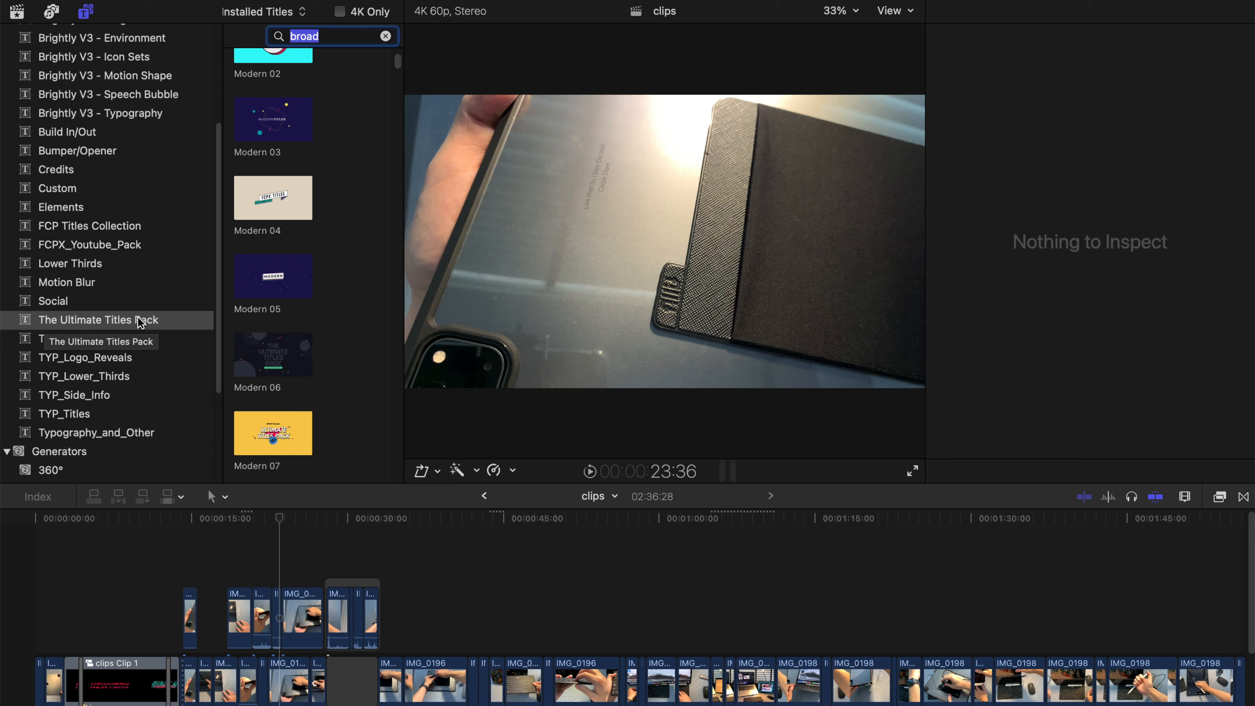
text(b)
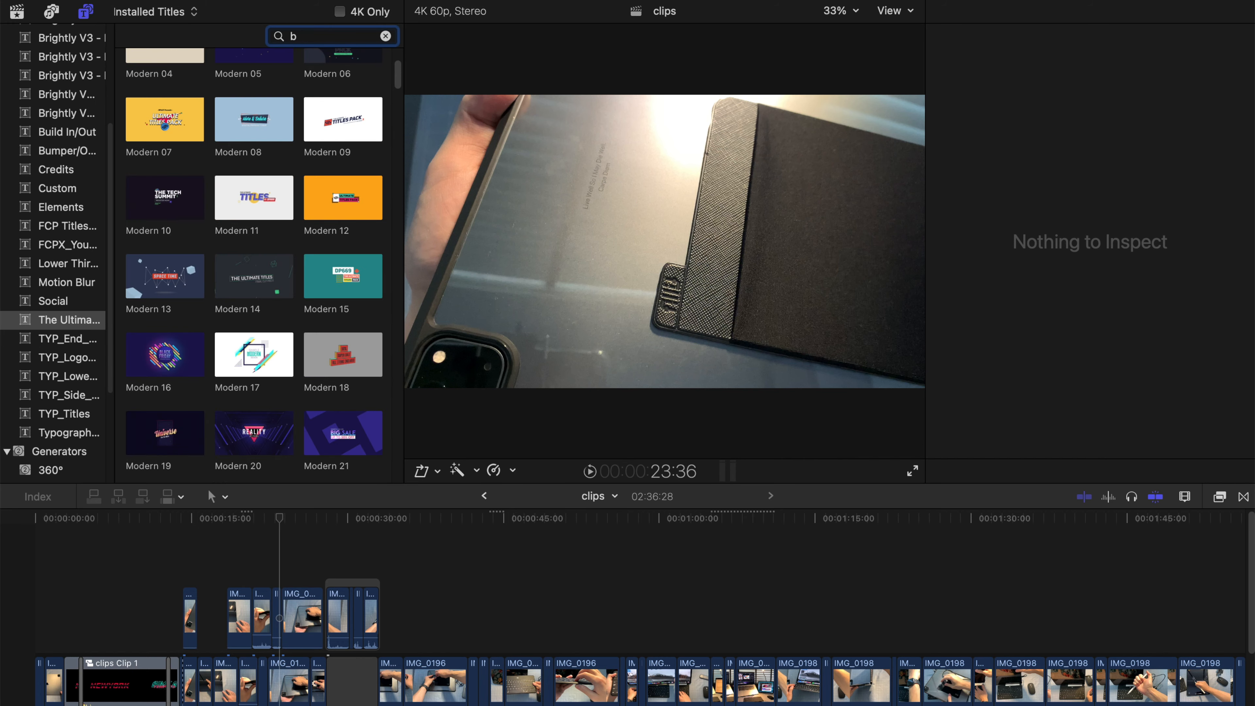
text(road)
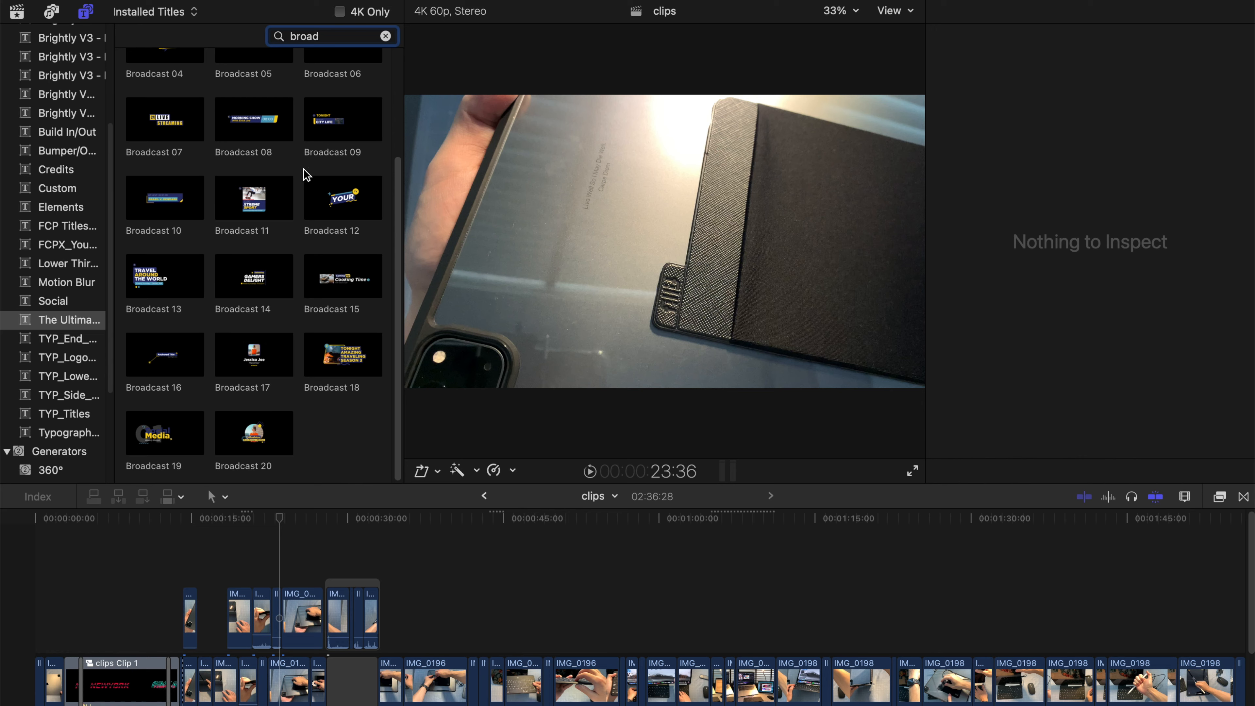
click(291, 420)
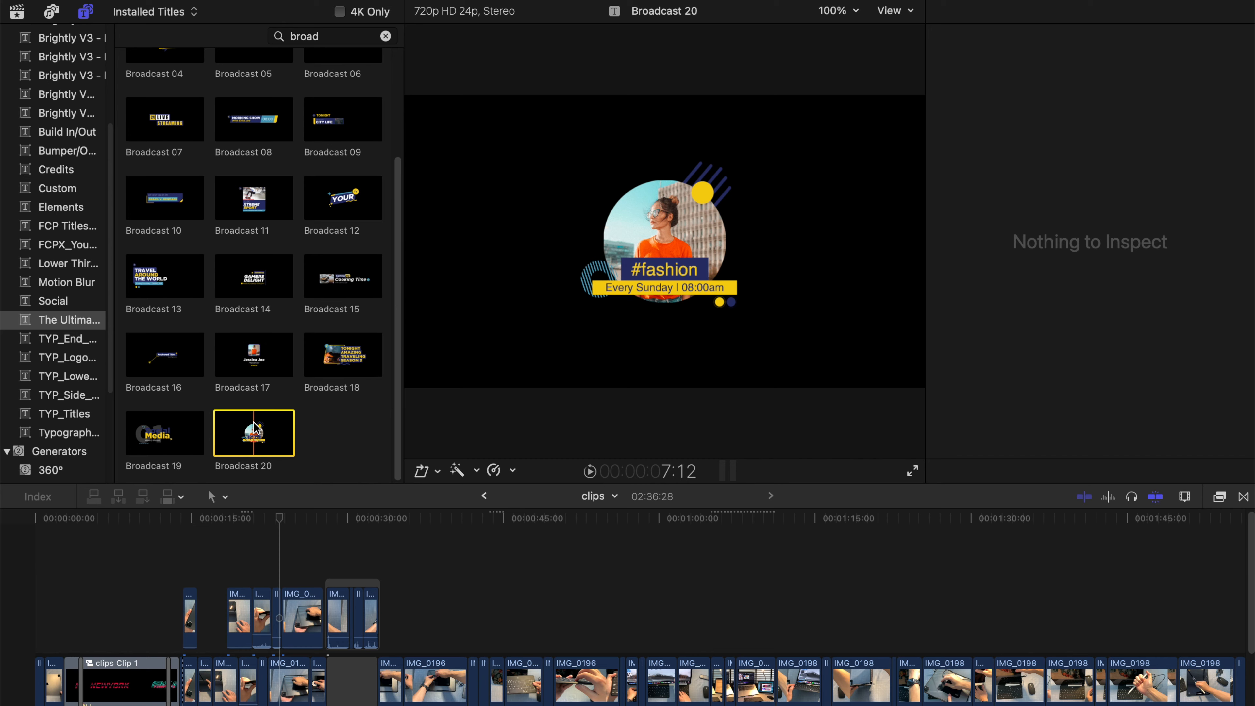
drag(257, 427, 225, 567)
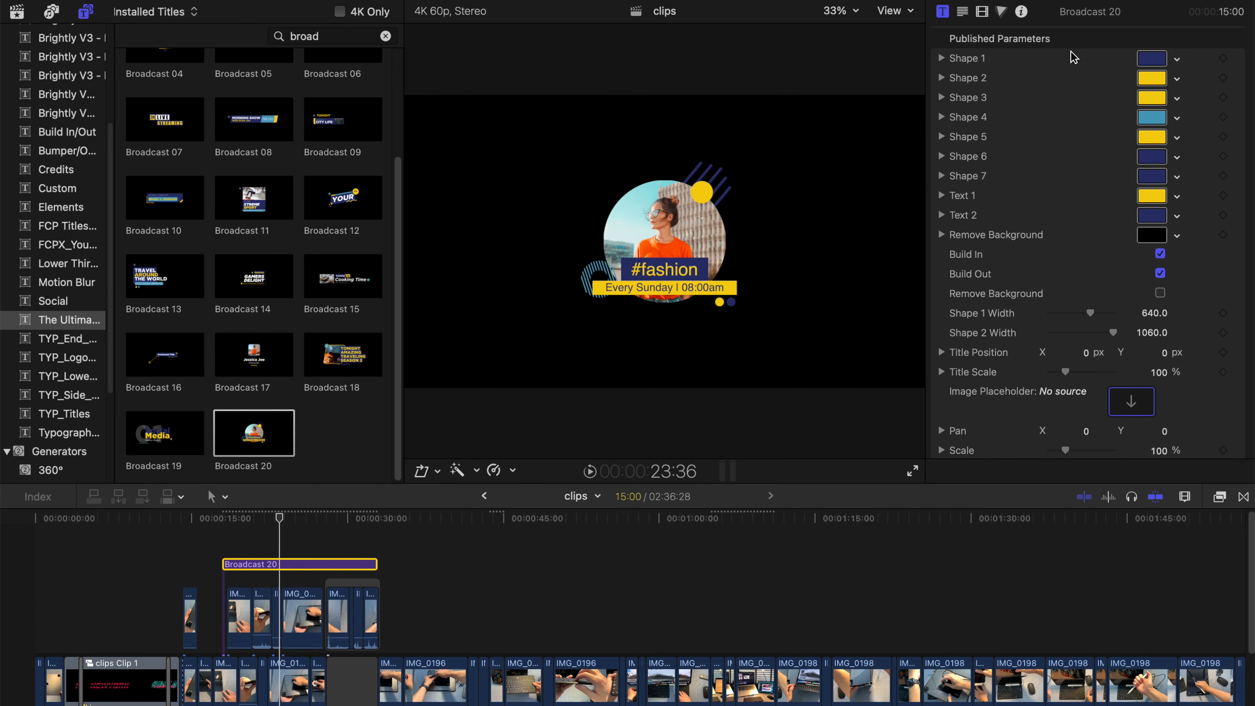
Hide the browser, enable Remove Background on the Broadcast 20 title, and turn off its Build In and Build Out
key(ctrl+super+1)
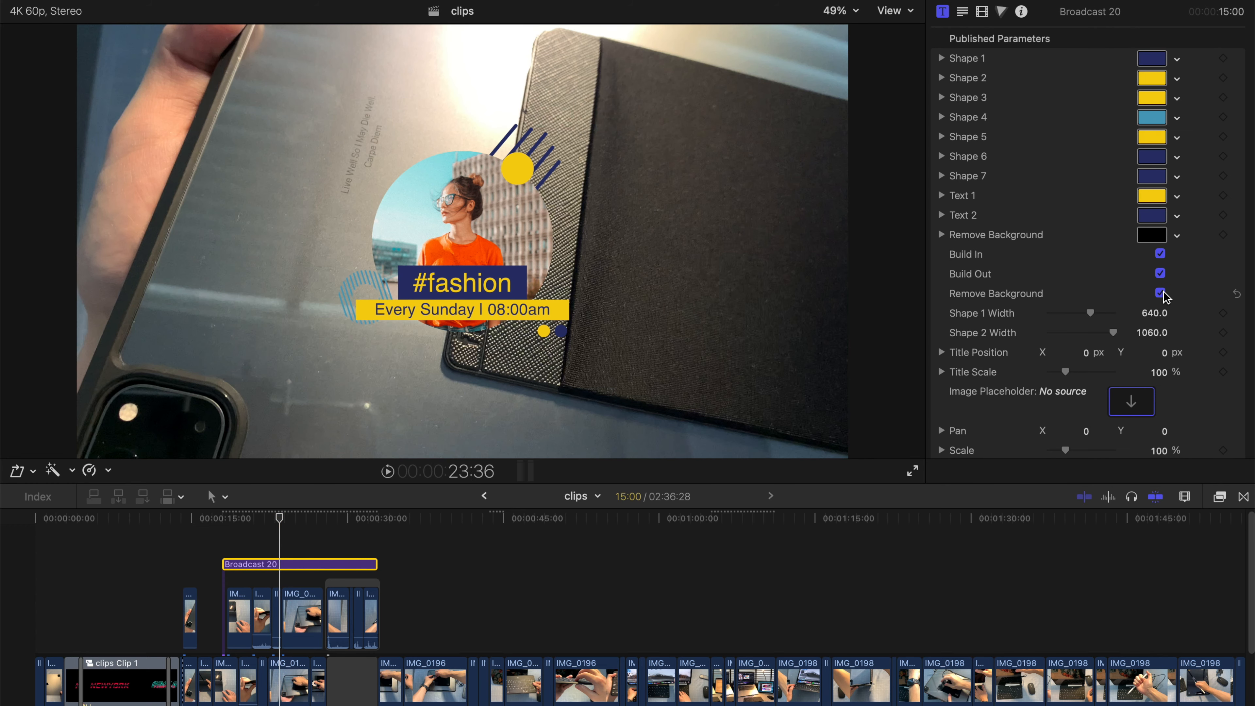
click(1160, 255)
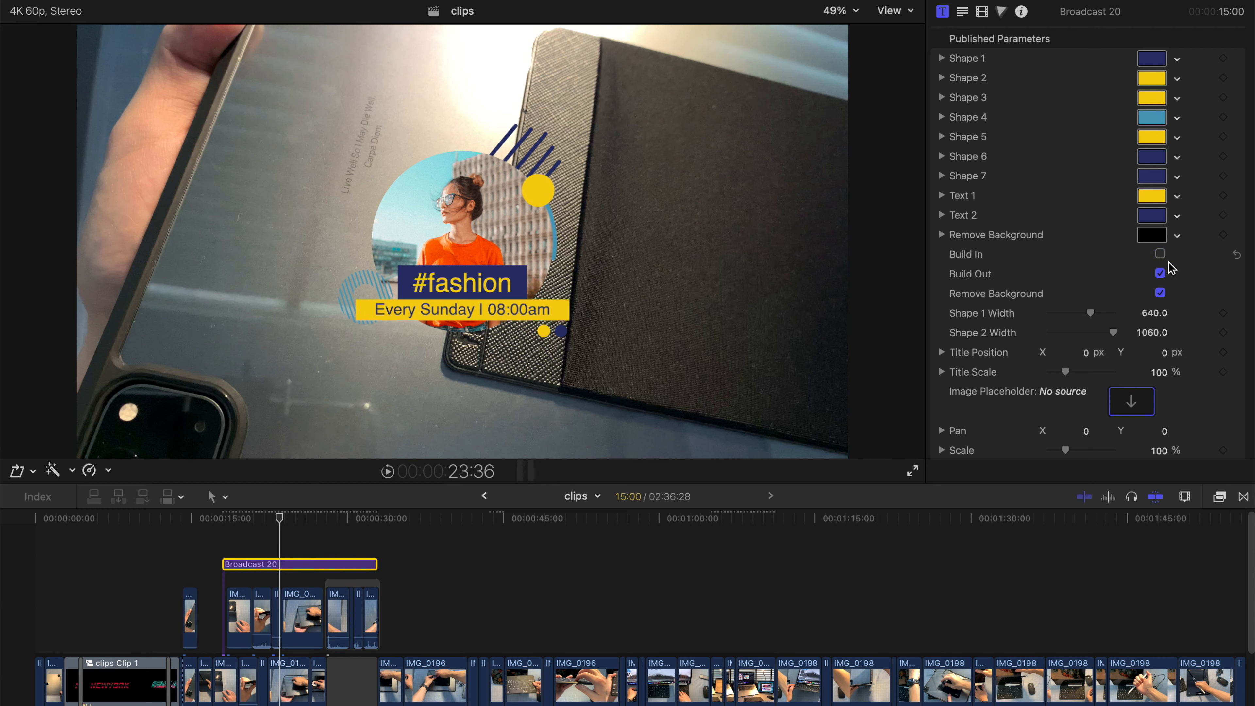
click(1160, 274)
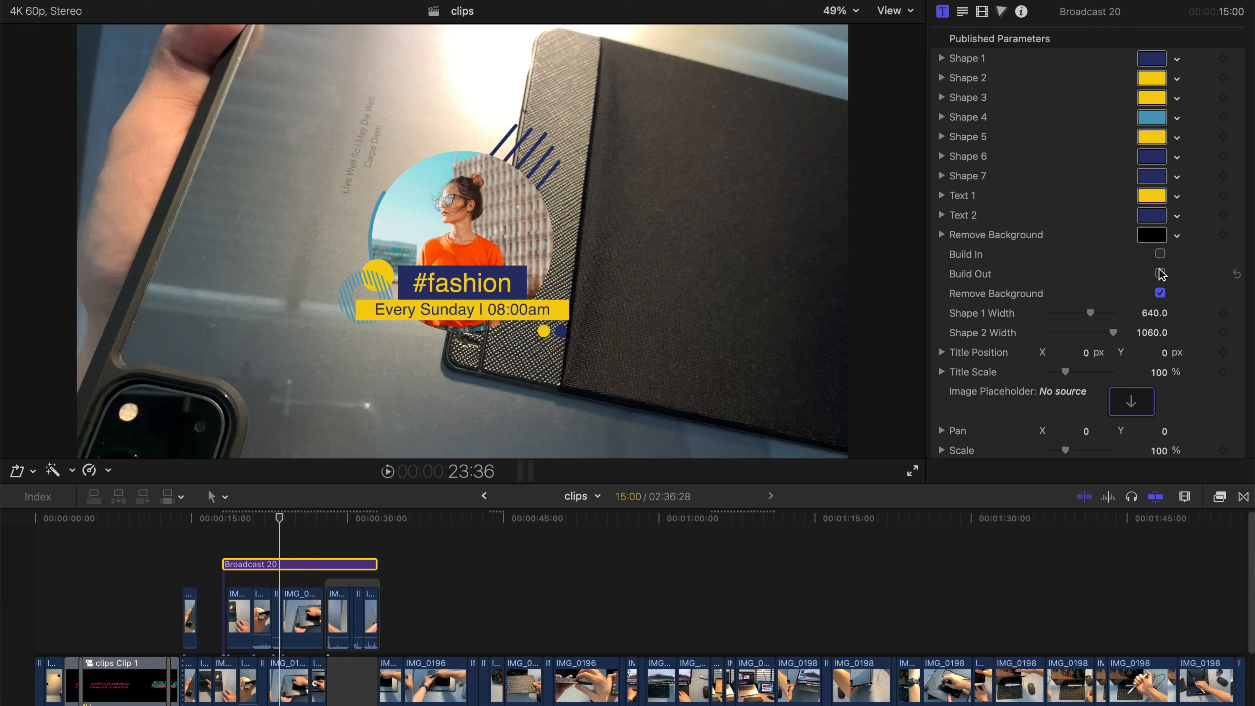
Change the title's Text 1 to "#FCPX"
scroll(1020, 258, down, 3)
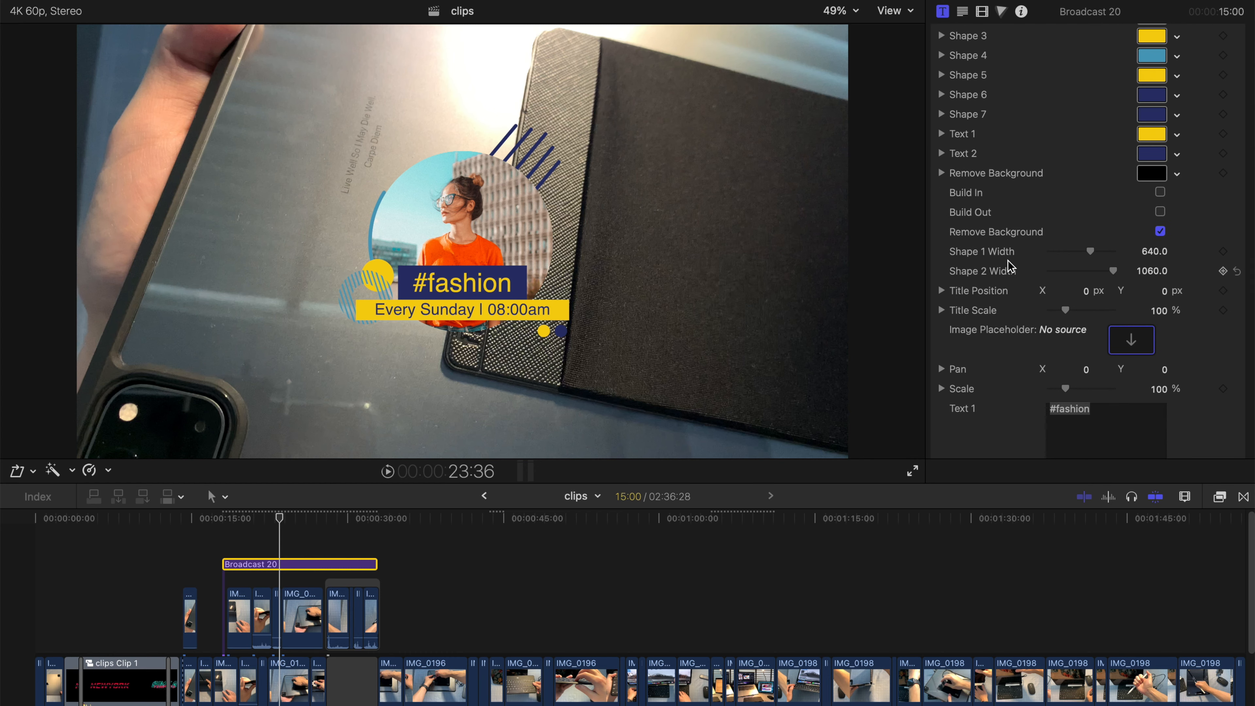
scroll(1036, 294, down, 6)
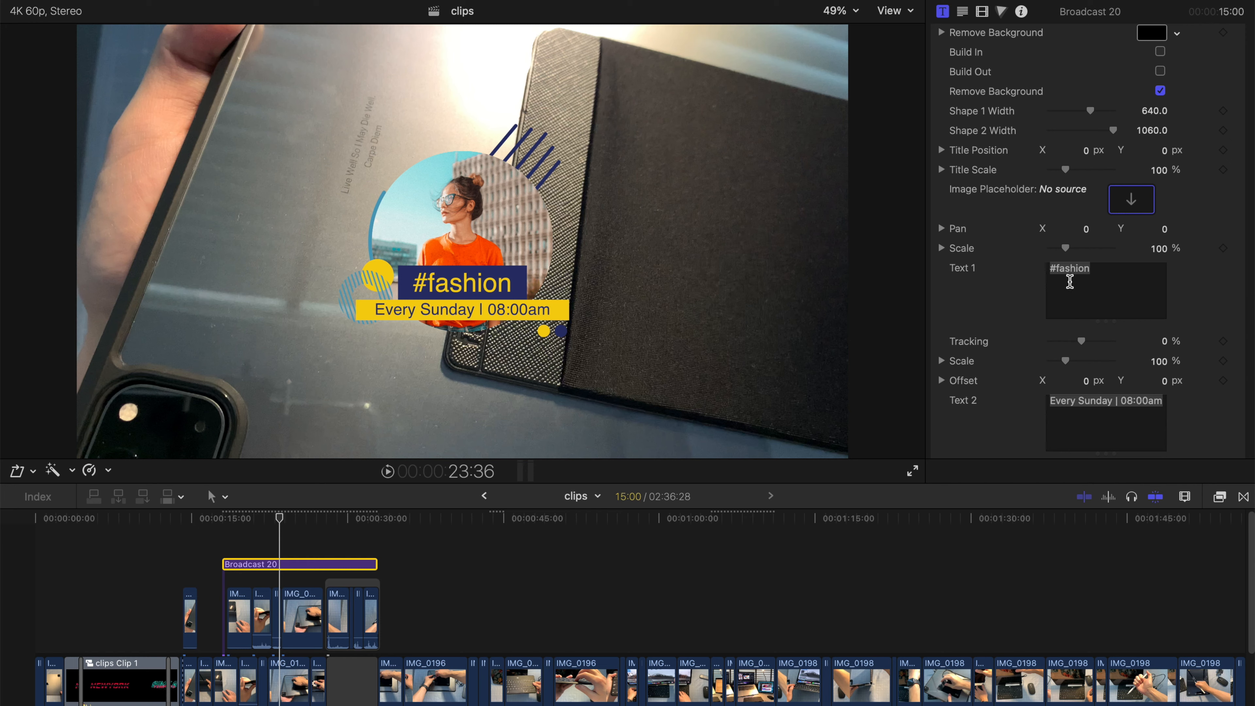
click(1092, 269)
drag(1091, 268, 1057, 268)
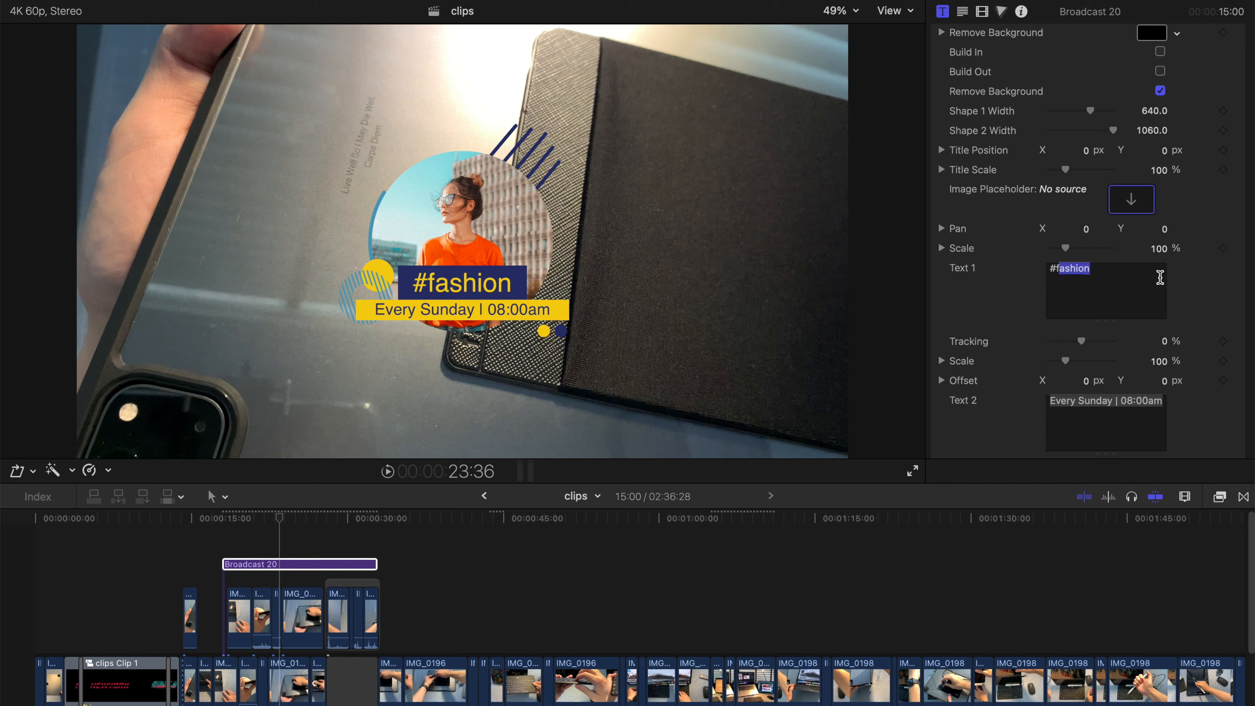
key(BackSpace)
text(FCPX)
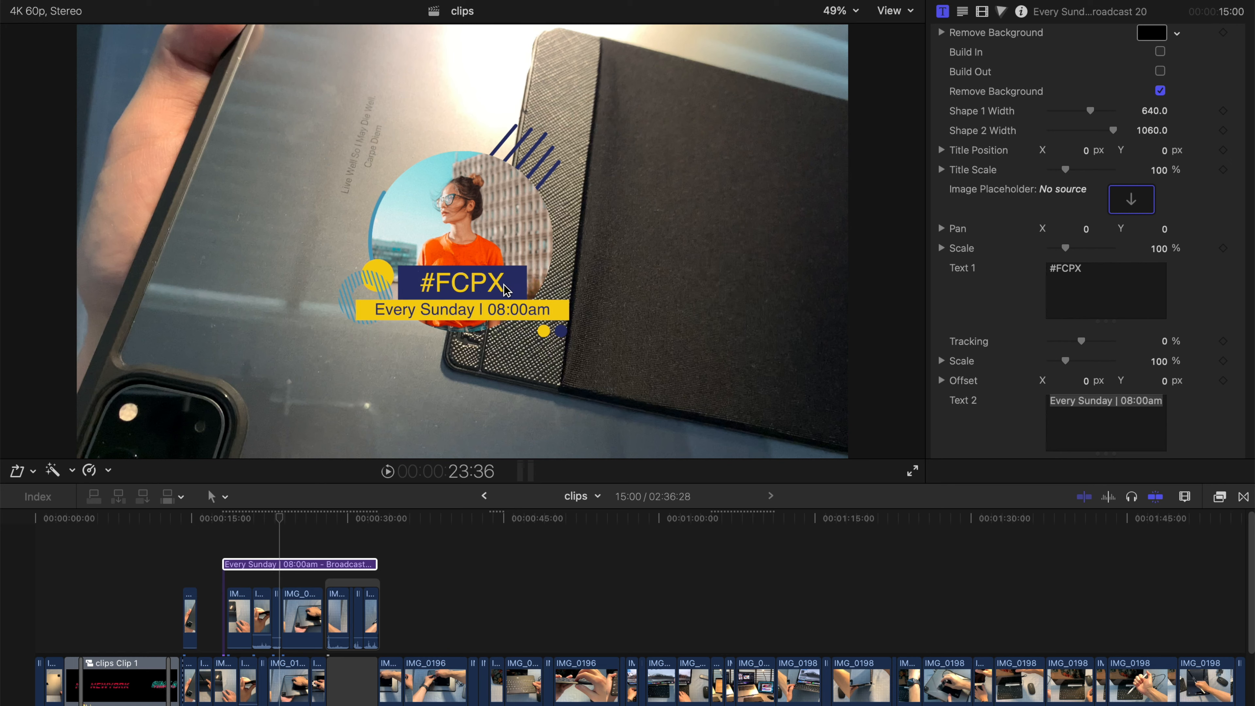
Set the Broadcast 20 title's Shape 1 Width to 427.0 and change Text 2 to "LC MEDIA"
drag(1091, 114, 1076, 113)
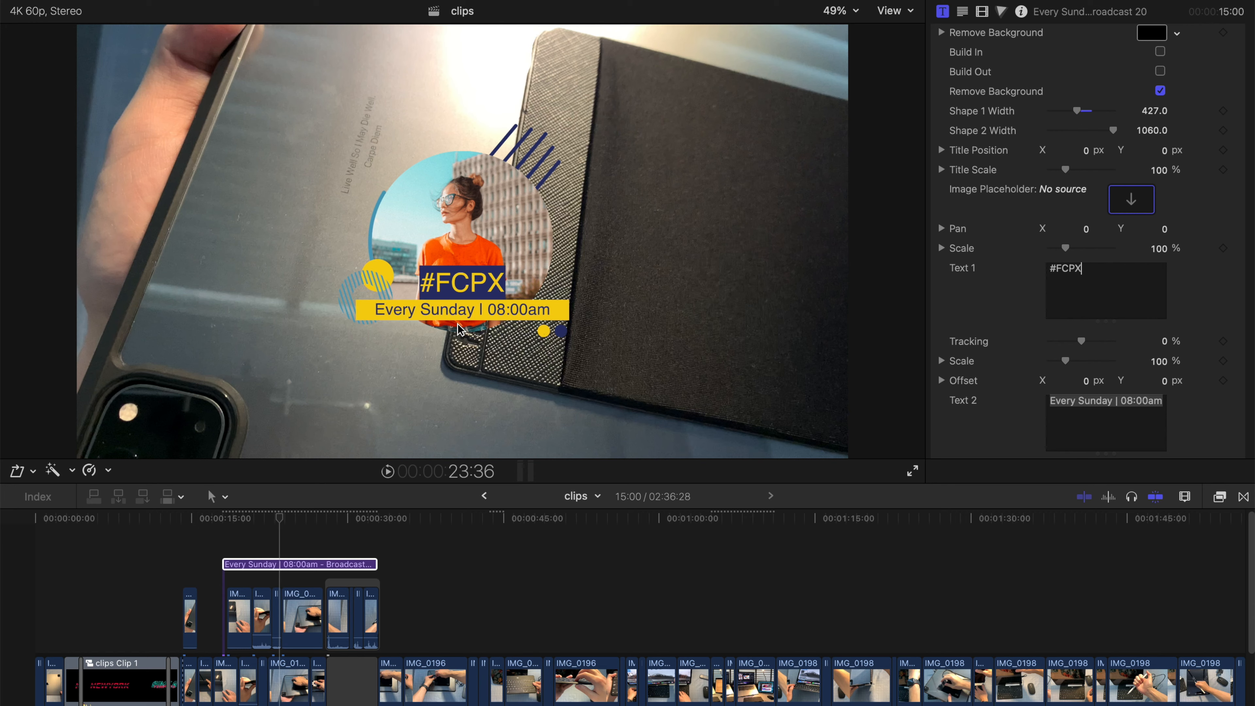
click(1135, 417)
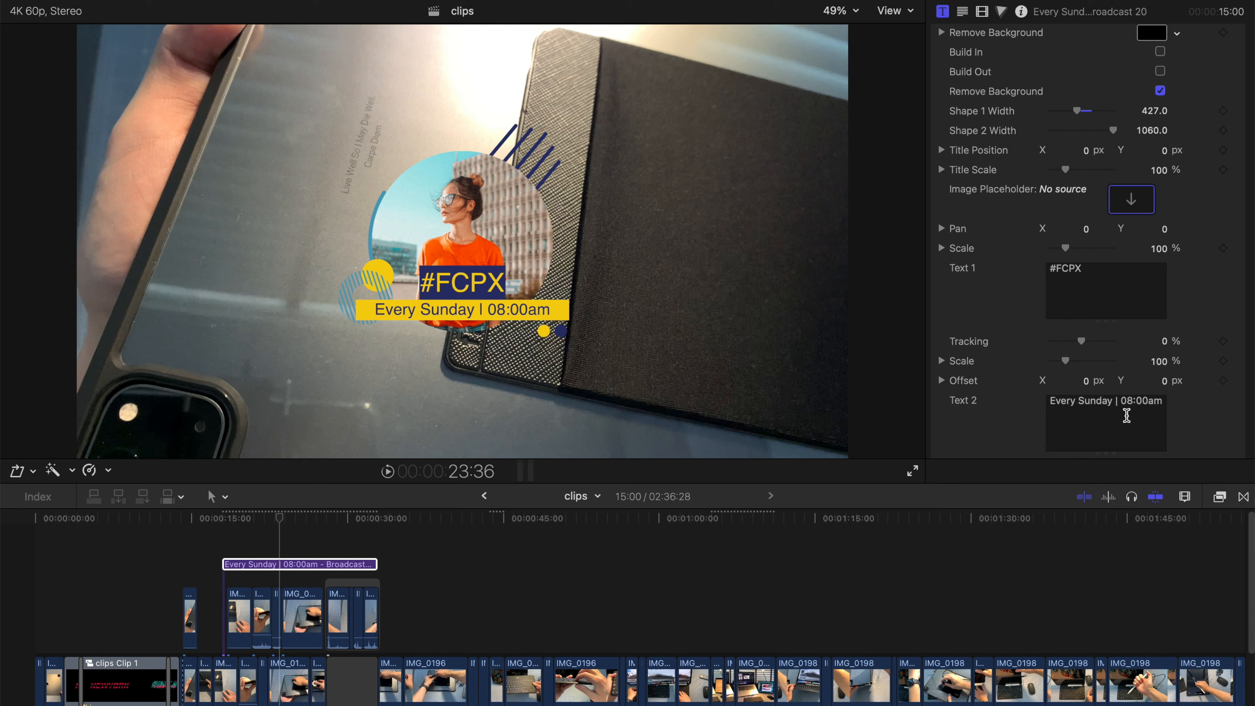
drag(1048, 402, 1194, 402)
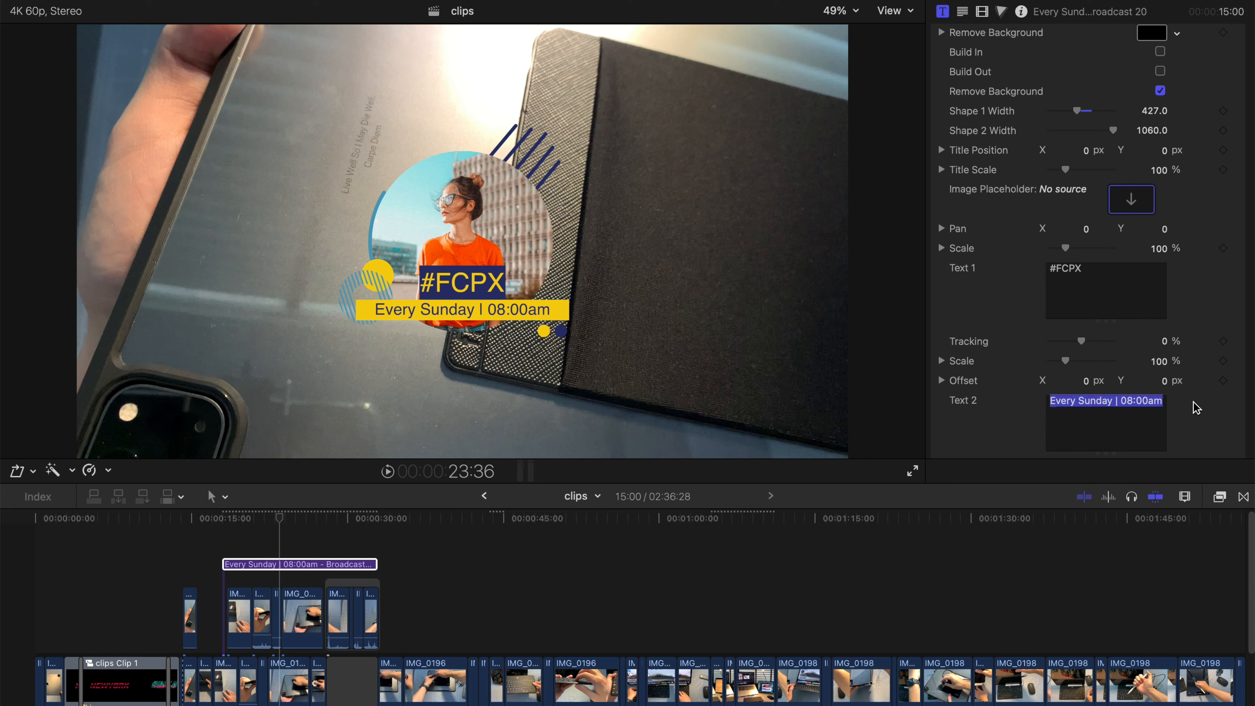
key(BackSpace)
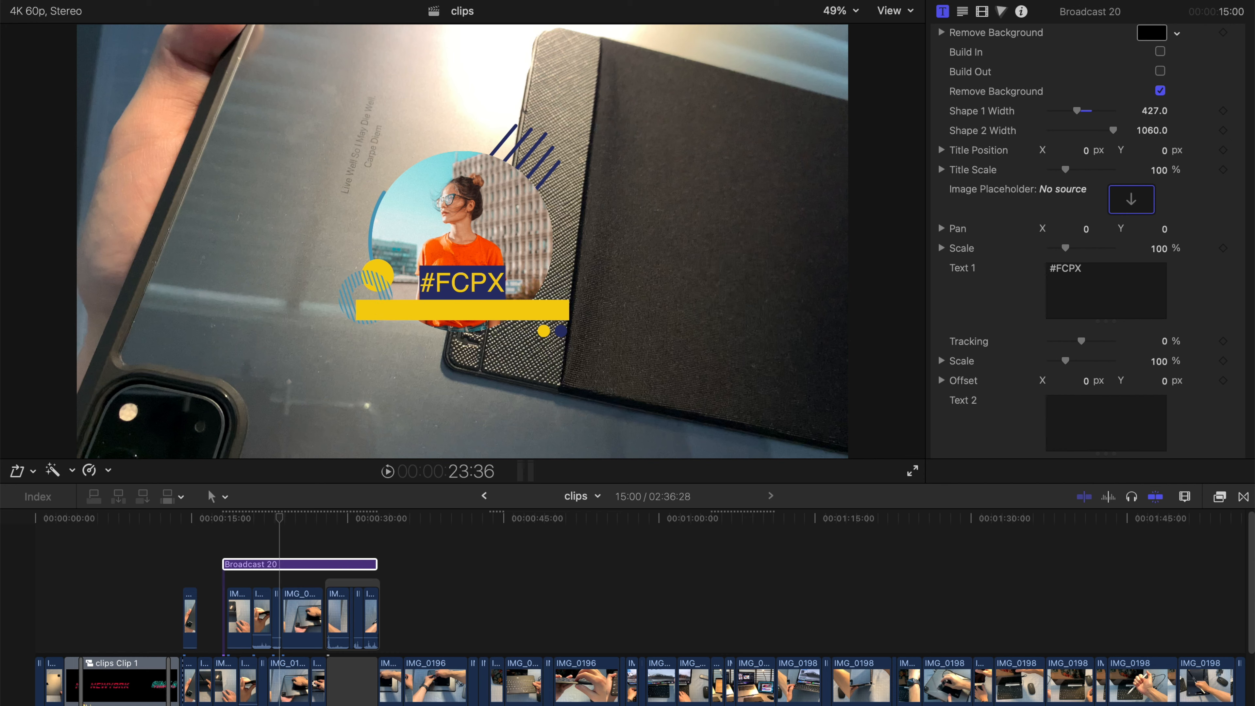
text(LC ME)
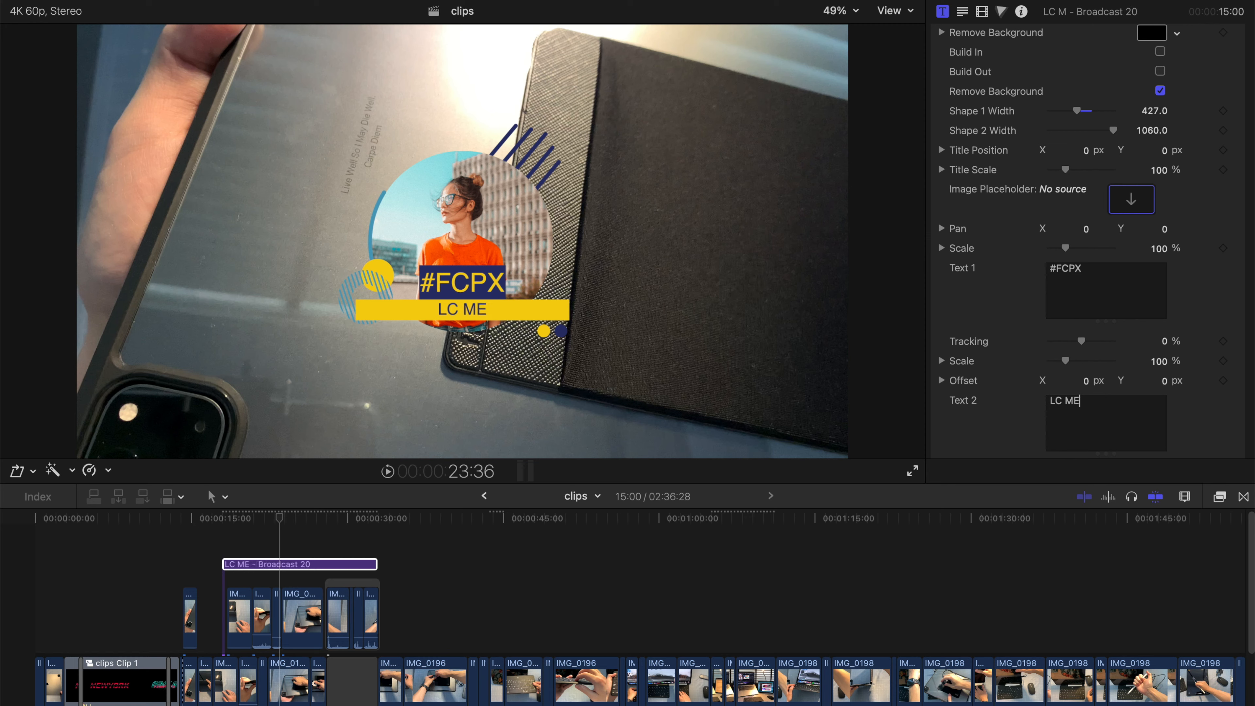
text(DIA)
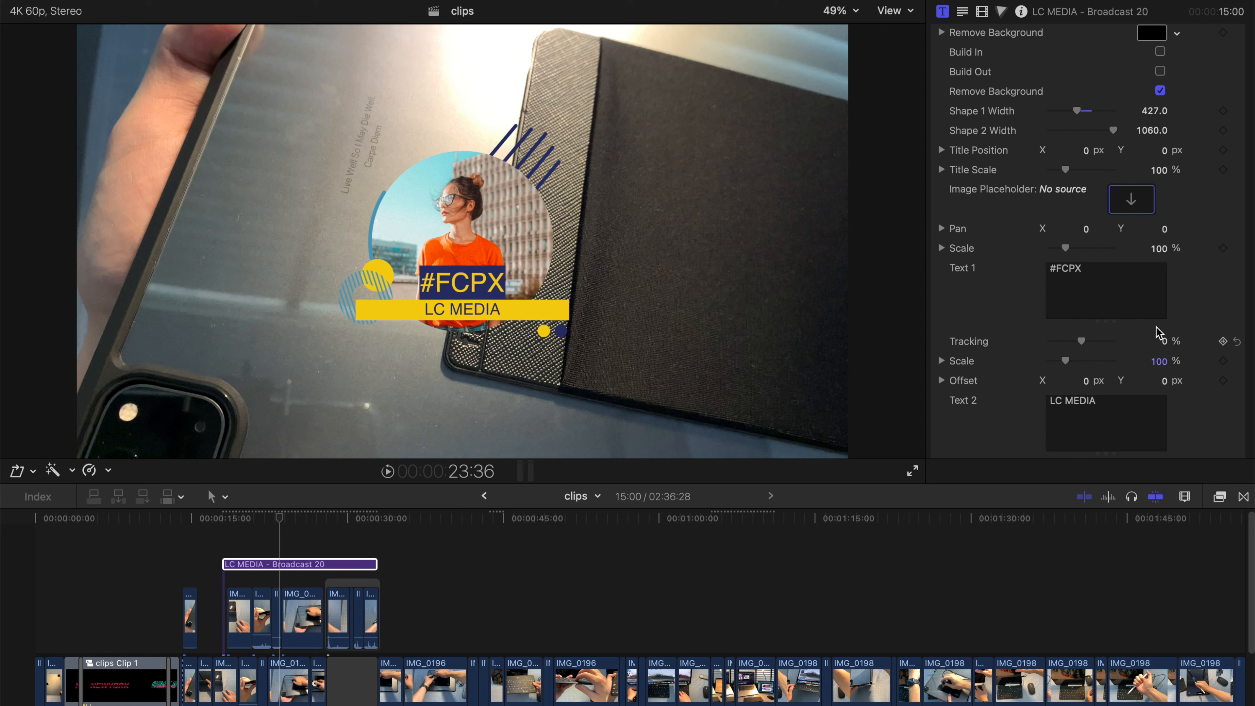
Format the LC MEDIA text with size 98.0 and tracking 18.61%, and lower it to a Y position of -380.22 px
click(495, 317)
click(962, 12)
drag(1060, 174, 1065, 173)
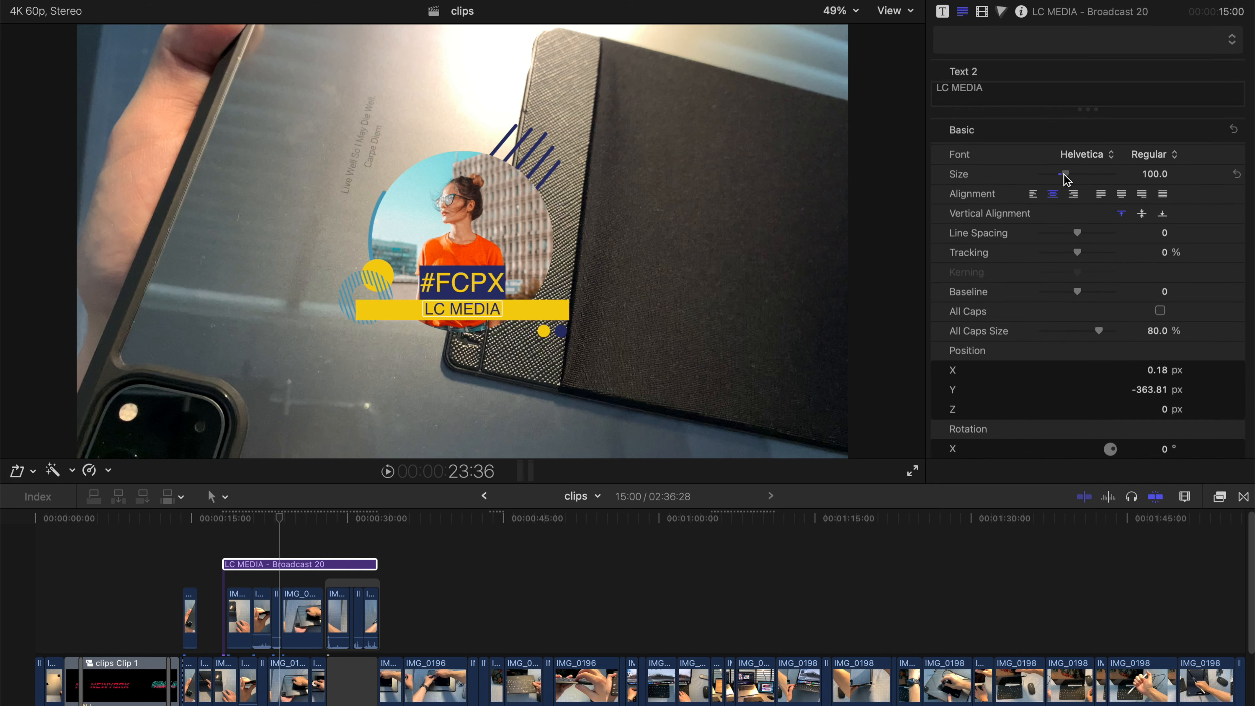
drag(502, 307, 501, 310)
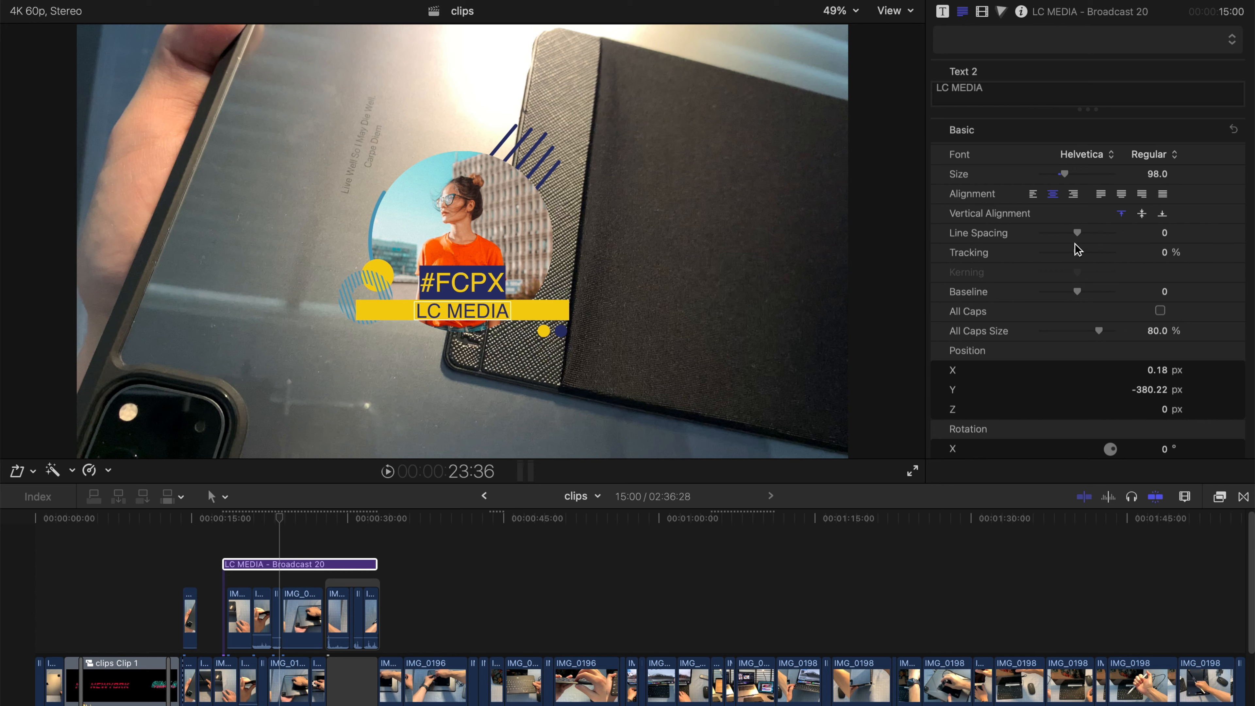
drag(1079, 257, 1085, 258)
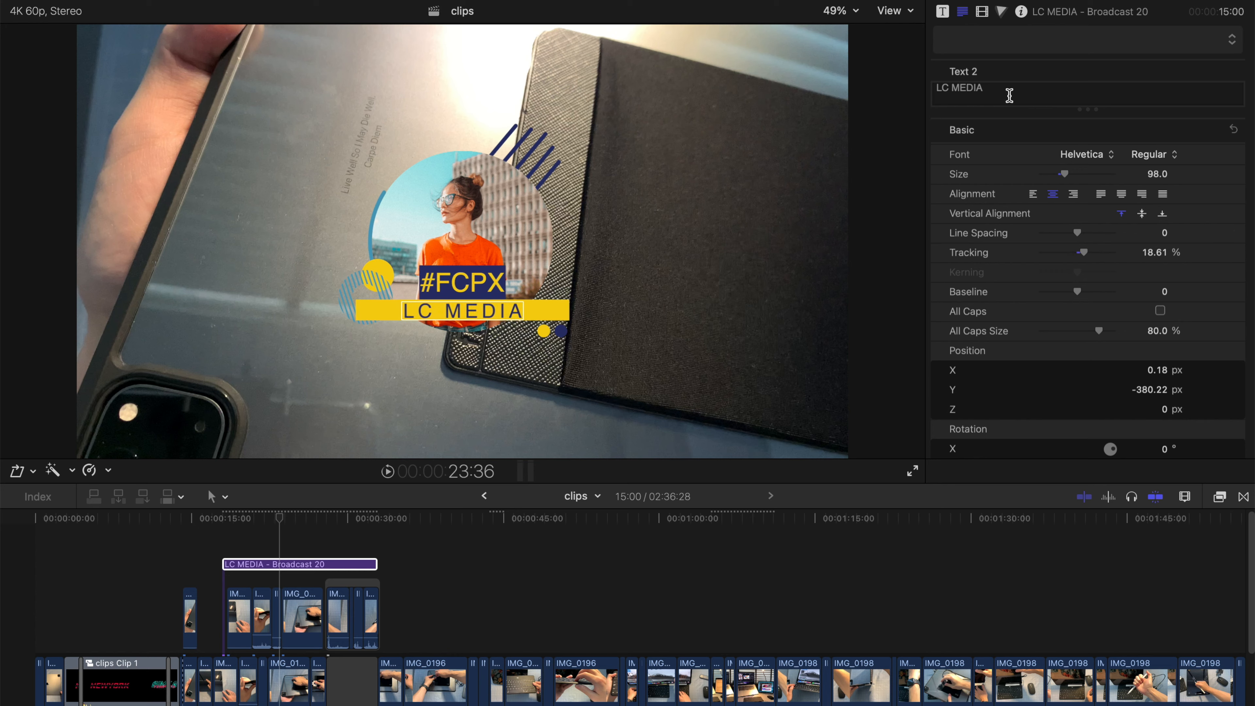
Narrow the yellow bar behind LC MEDIA by setting Shape 2 Width to 620.0
click(942, 12)
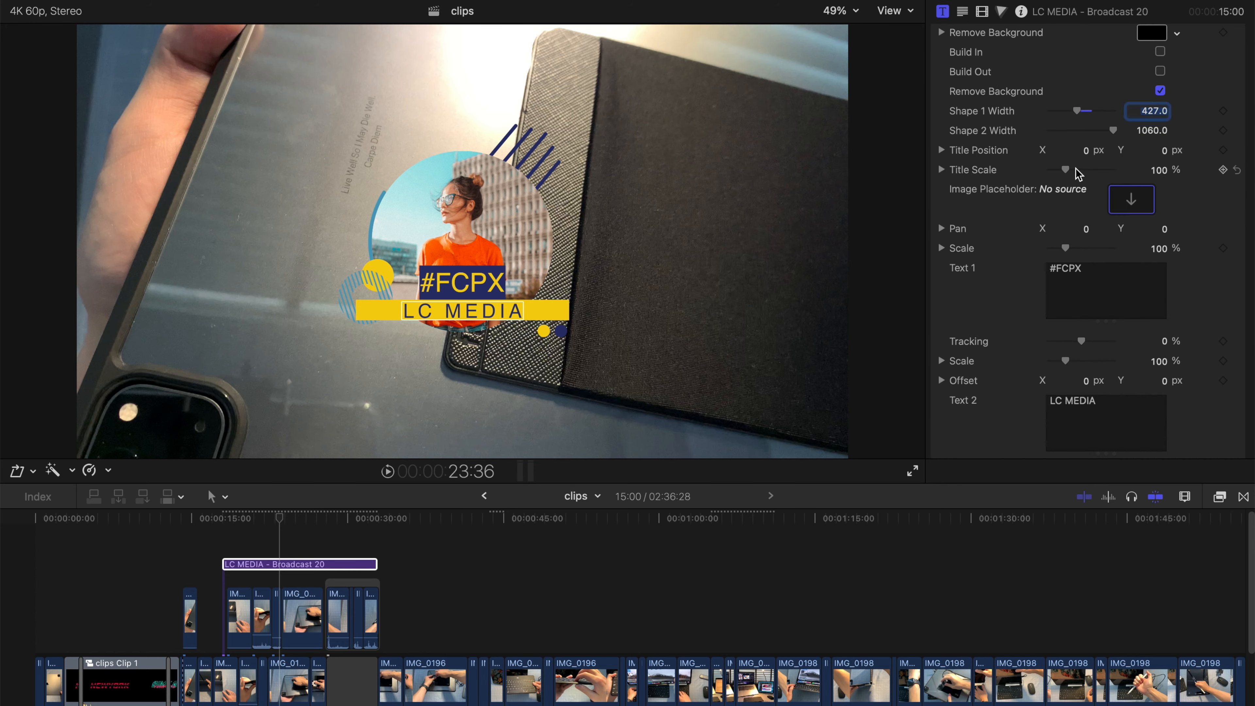
drag(1113, 134, 1089, 134)
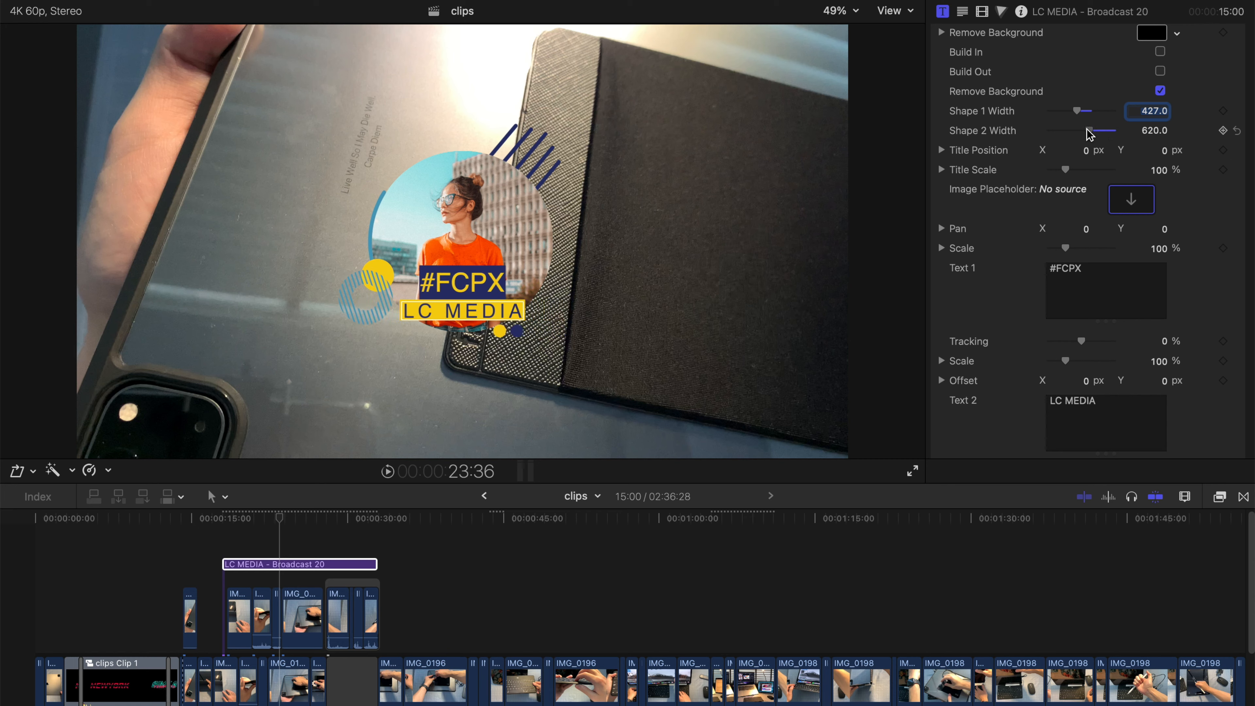
click(586, 331)
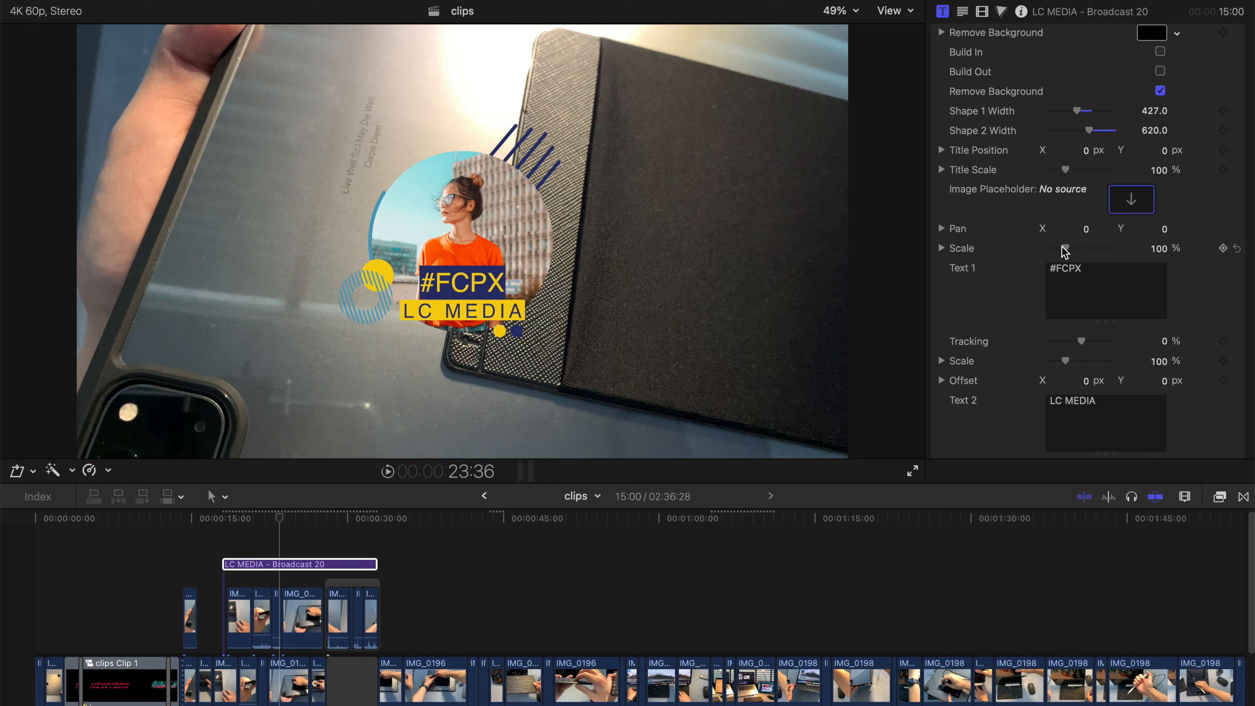
Scale the placeholder image to 112%, and set Title Scale to 126% with Title Position X 59.7 px and Y -21.6 px
drag(1064, 251, 1067, 251)
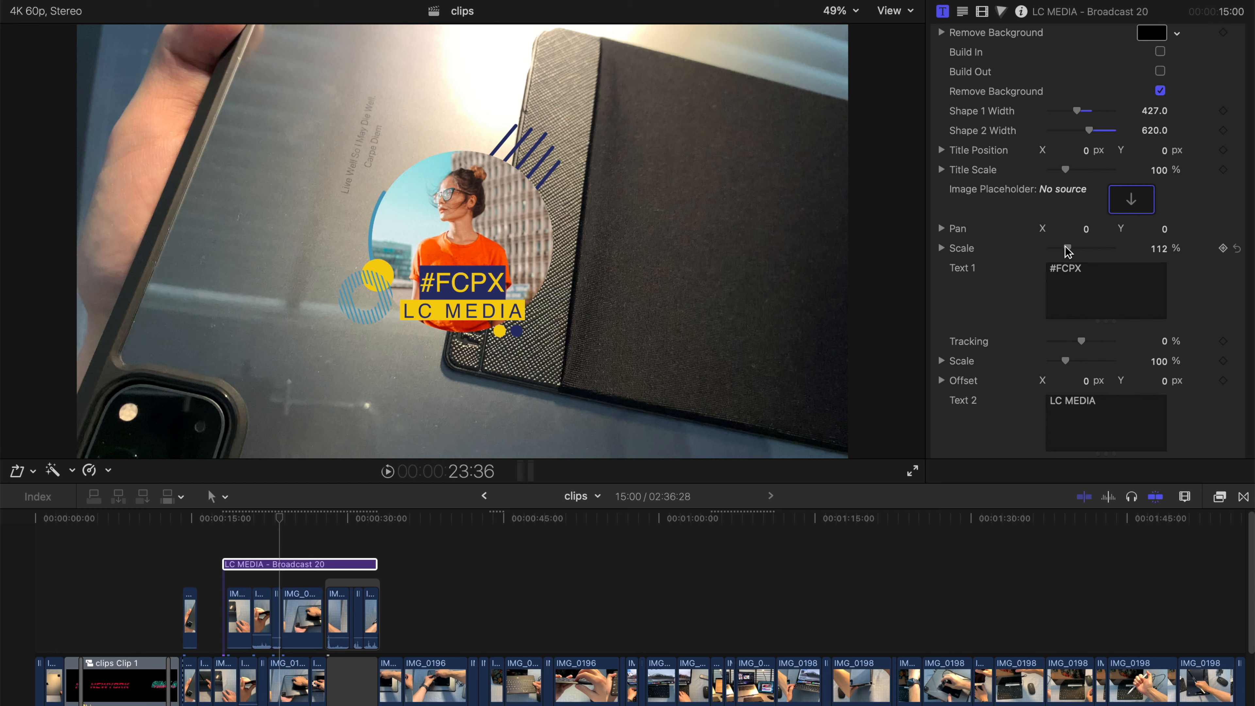
drag(1065, 170, 1163, 149)
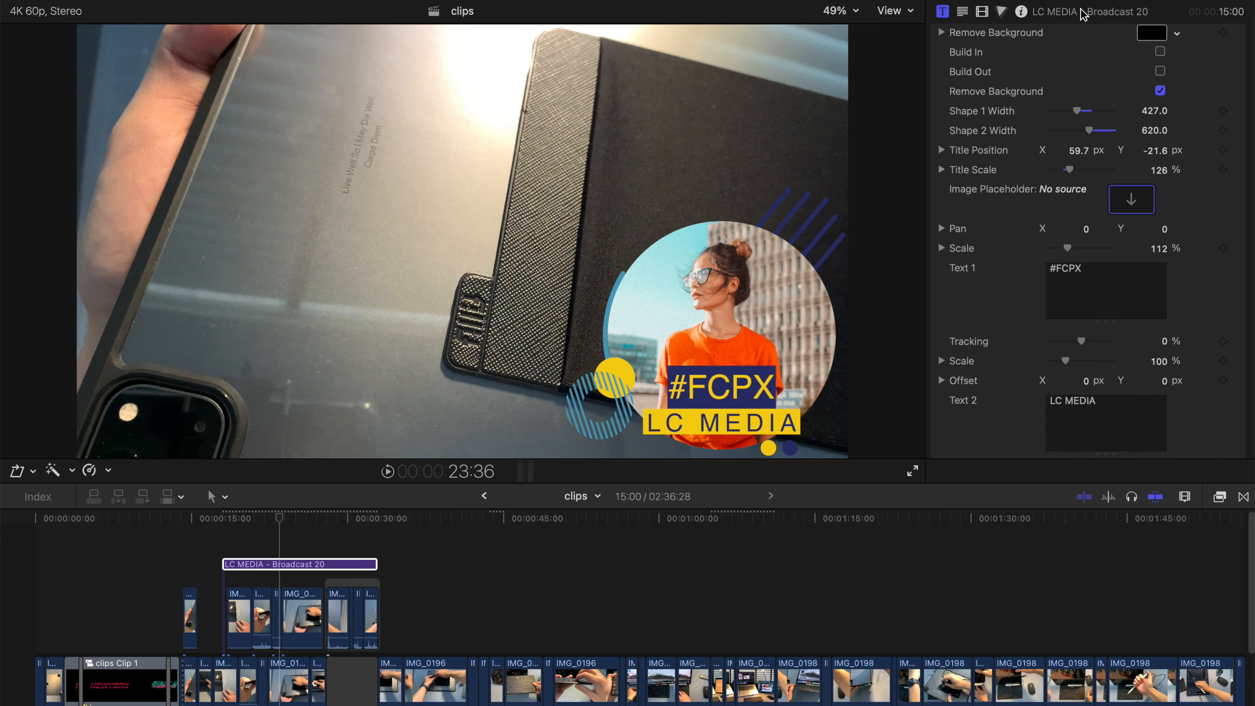
Show the library browser and connect the selected range of IMG_0230 above the main footage at about 39 seconds
key(ctrl+super+1)
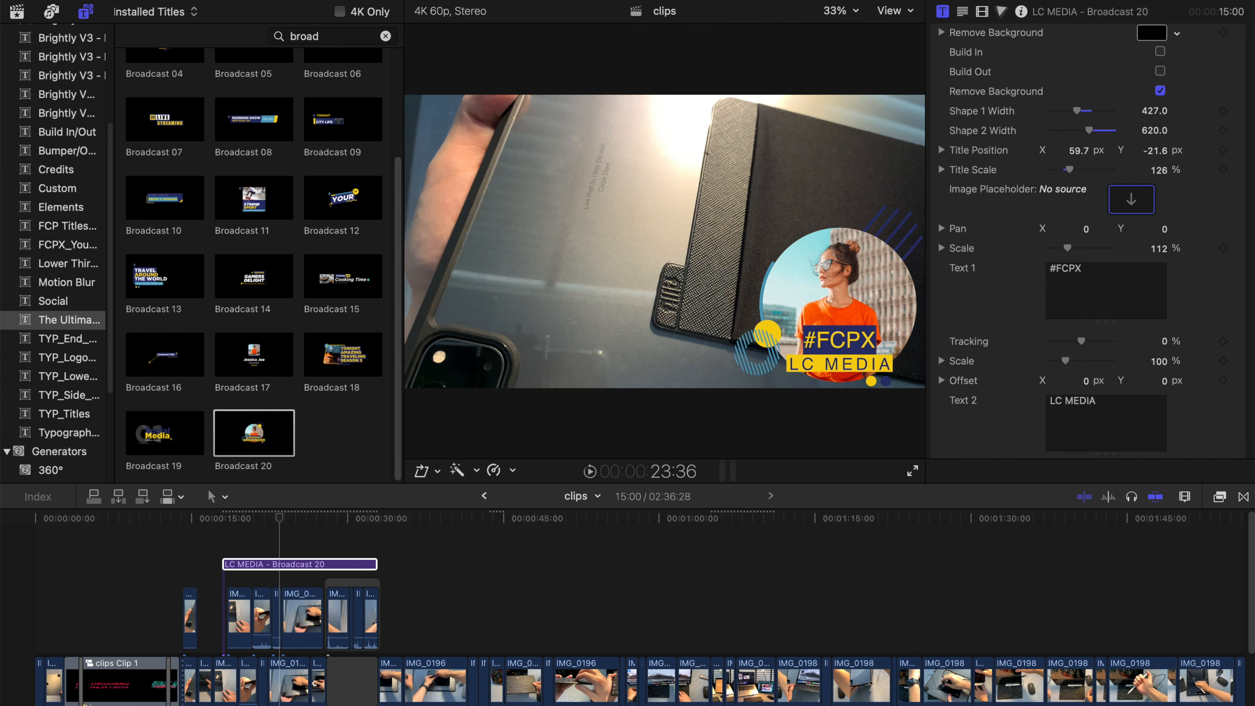
click(18, 11)
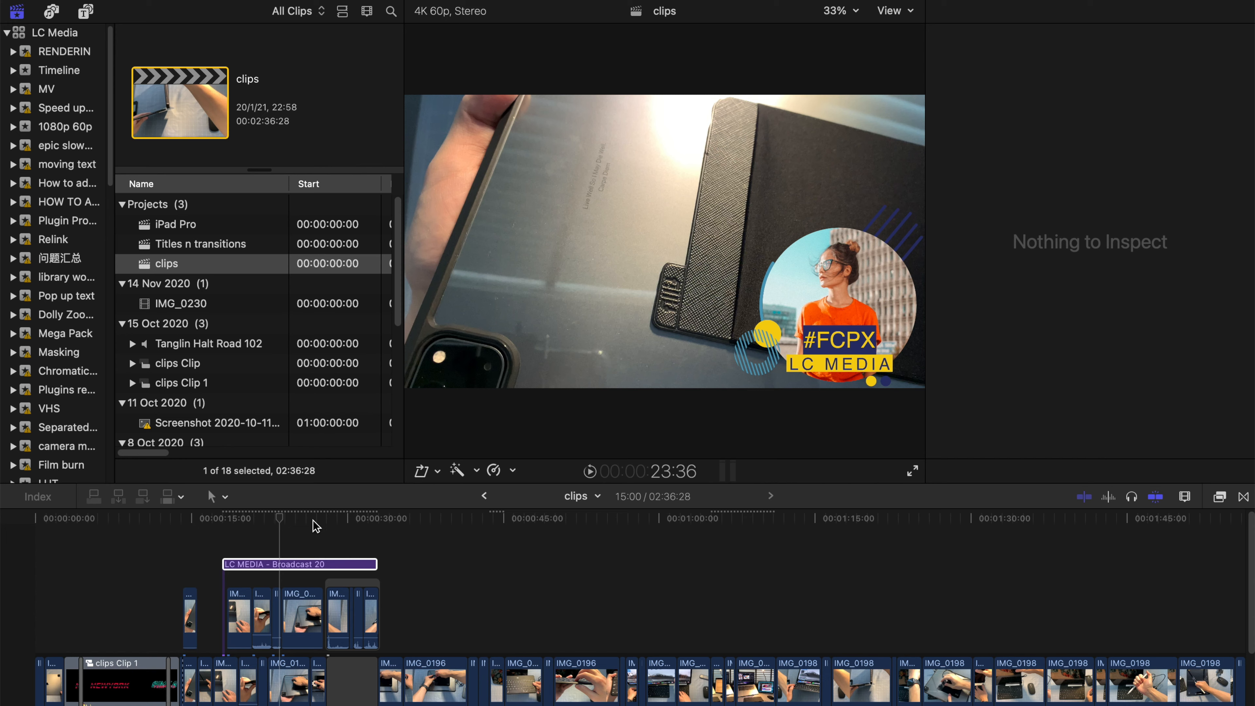
click(195, 303)
click(212, 130)
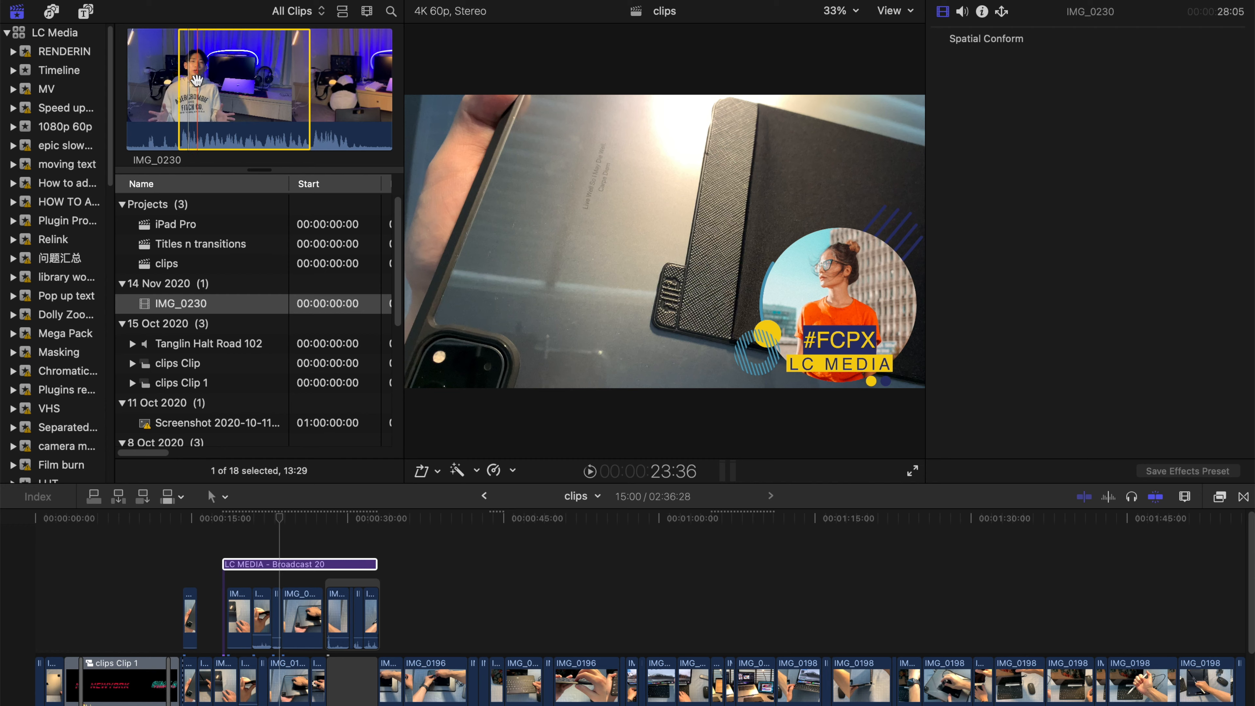
drag(190, 81, 475, 568)
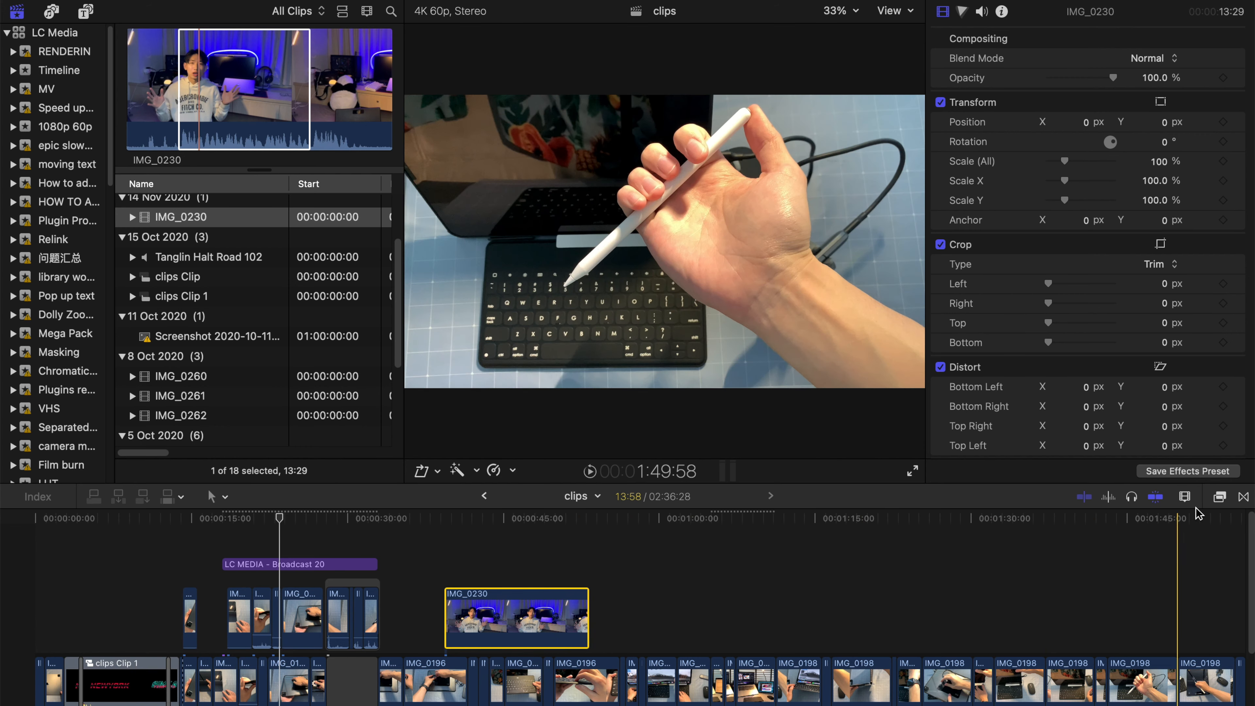
Apply Color_preset_09 from Color_Grading_Presets to the IMG_0230 clip, set the effect's Opacity to 0%, and close the effects browser
click(1219, 496)
scroll(742, 628, down, 4)
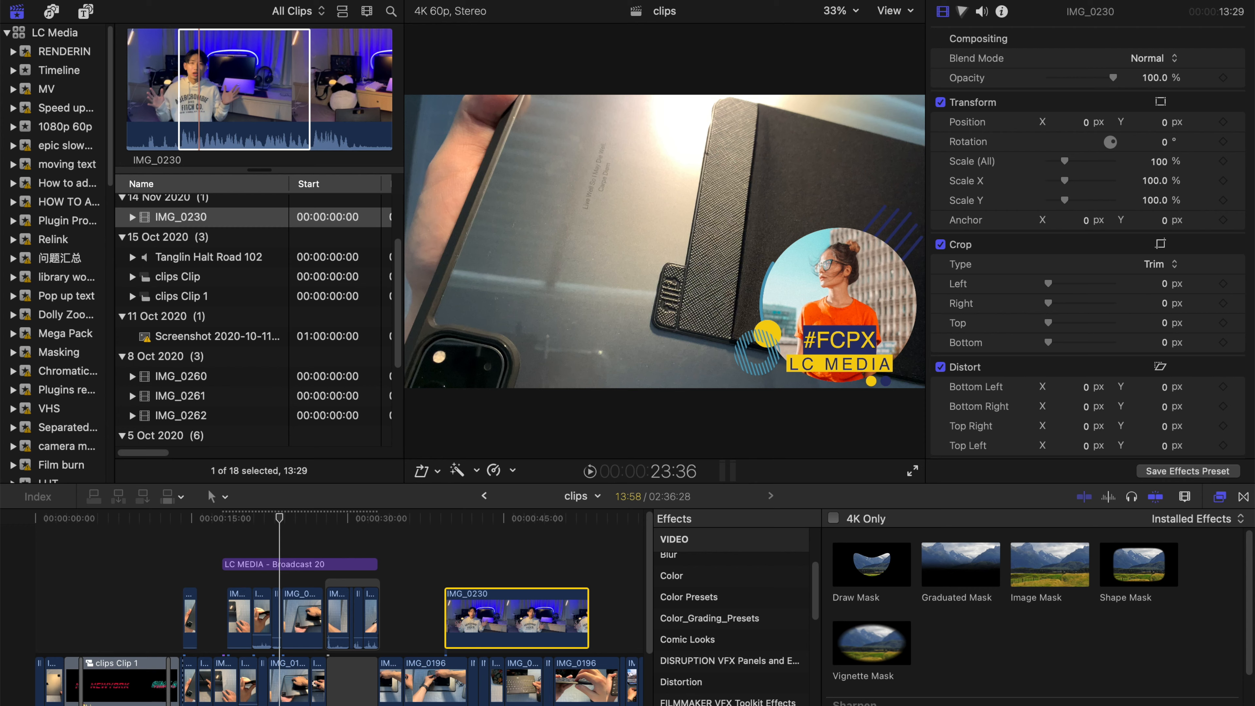
click(702, 619)
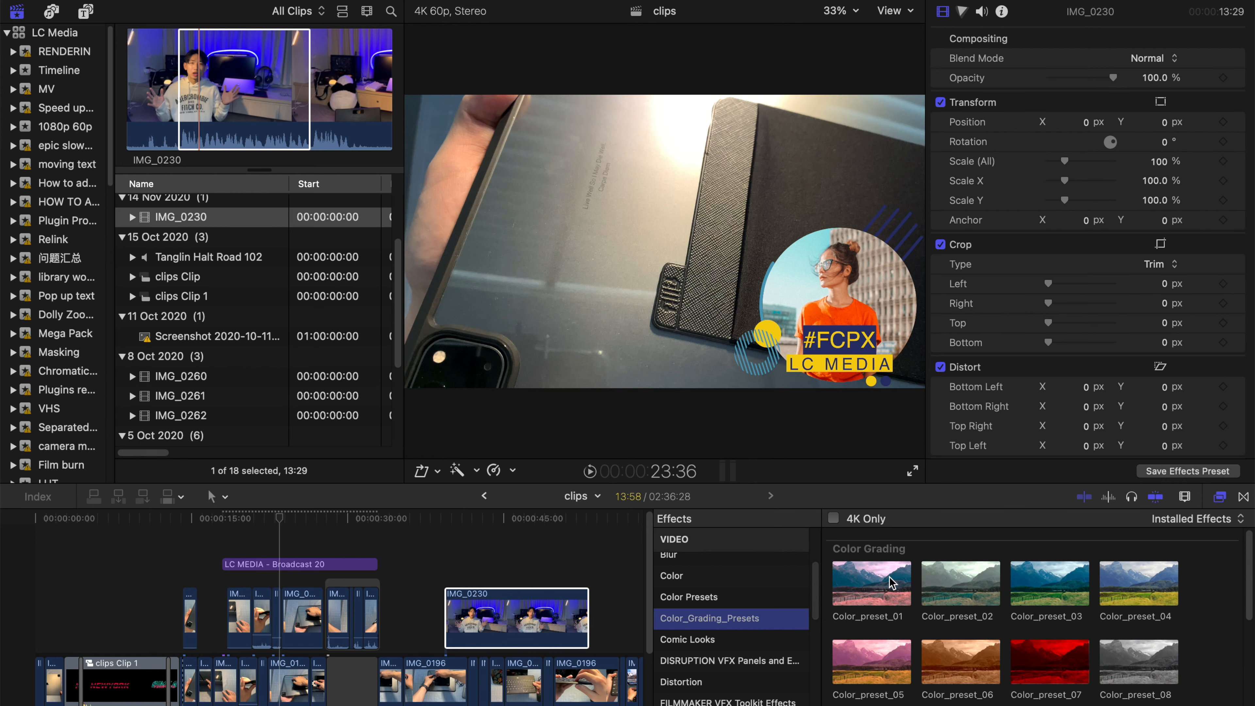
scroll(934, 616, down, 3)
drag(887, 621, 510, 624)
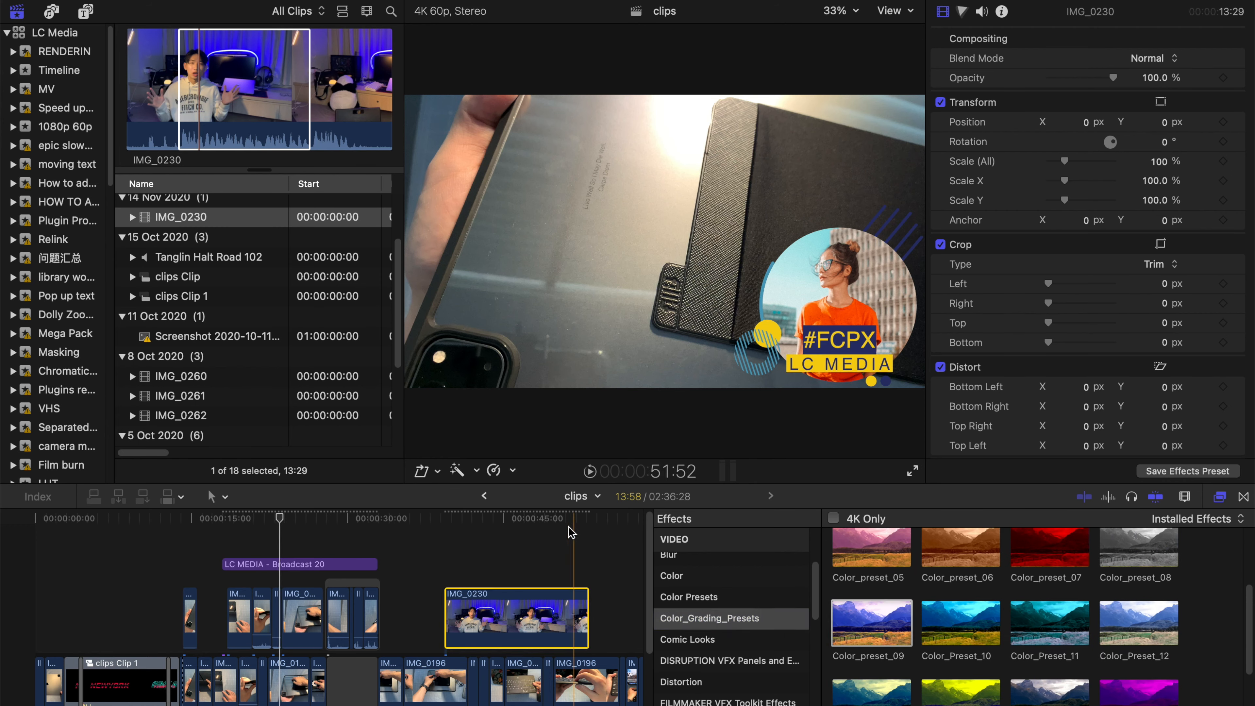
click(479, 516)
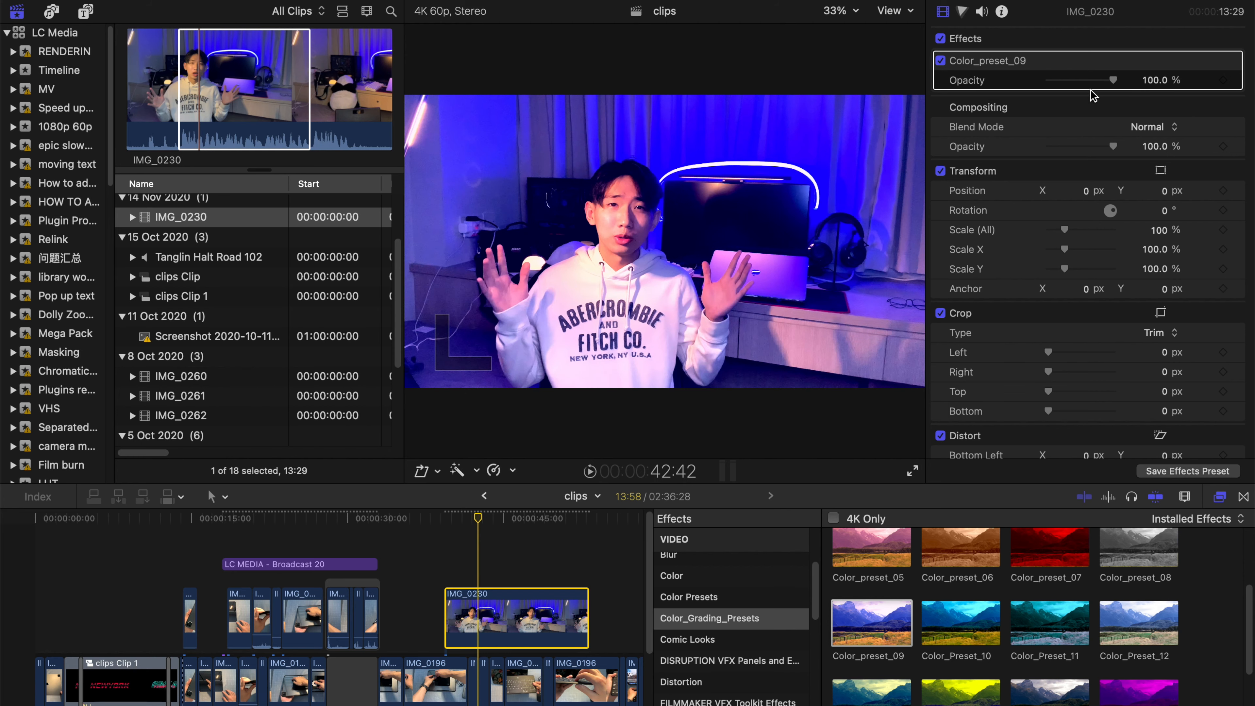
drag(1112, 80, 952, 85)
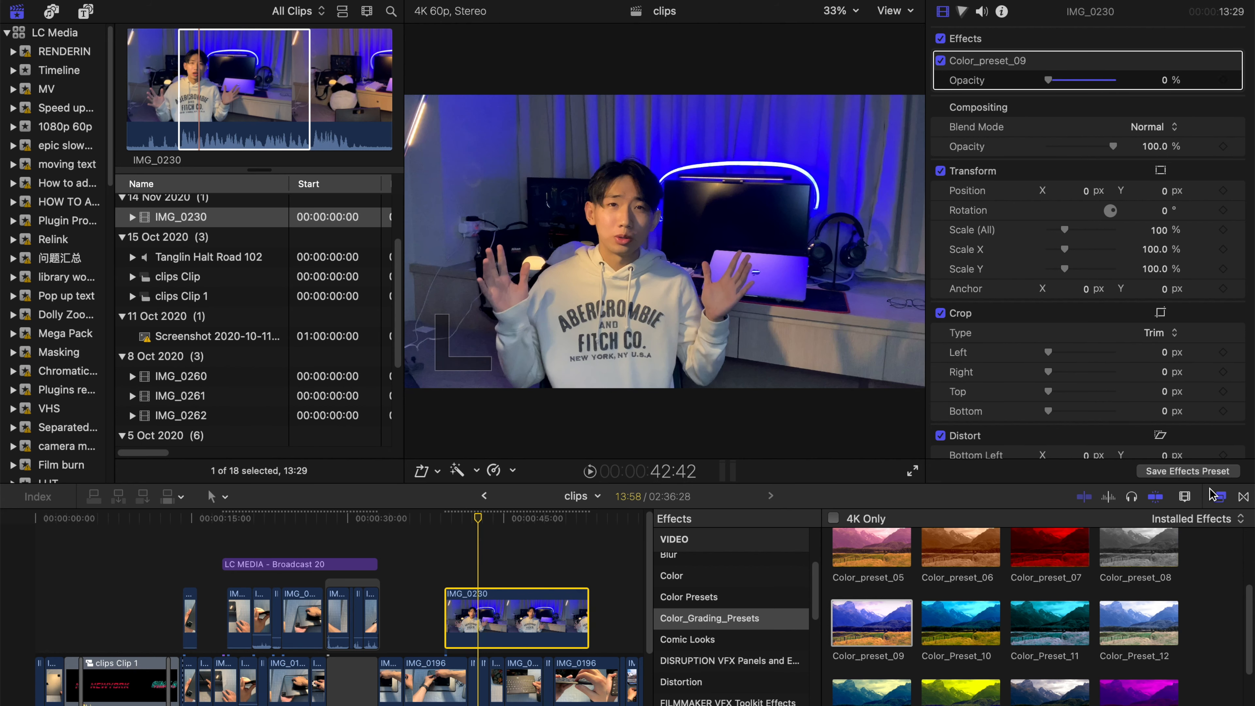
click(1221, 498)
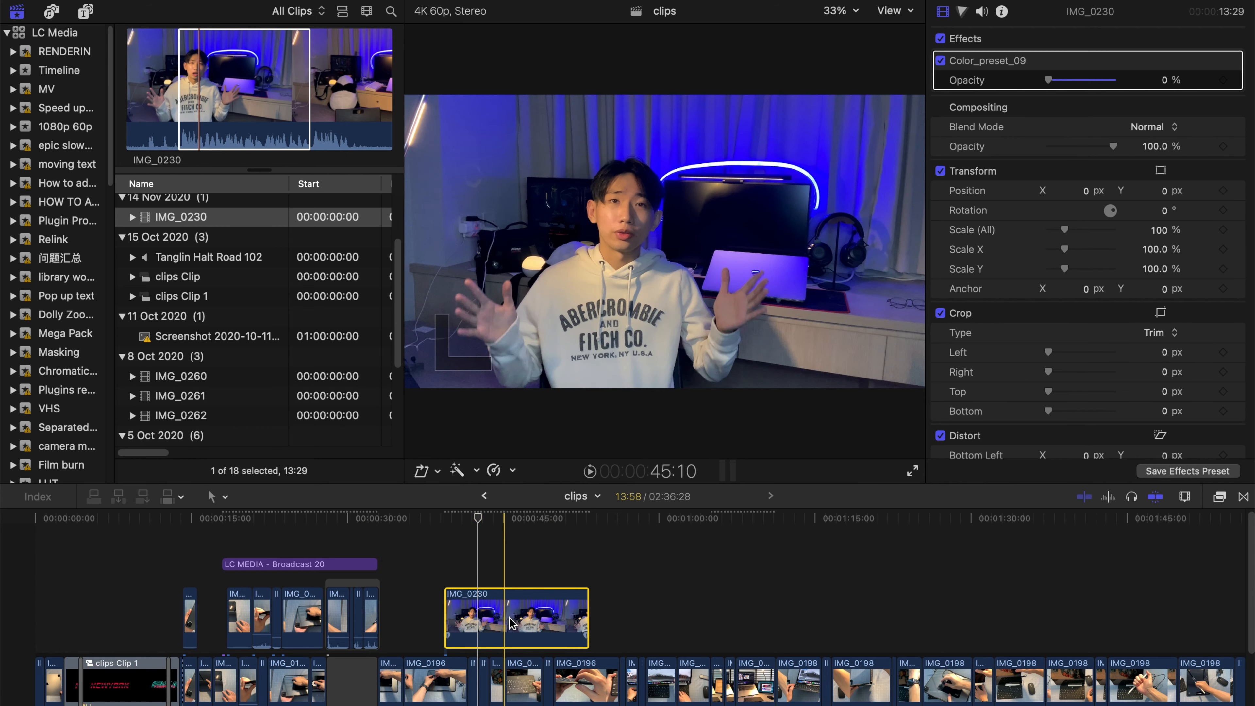
Turn the IMG_0230 timeline clip into a compound clip in the iPad Pro 配件 event and select the compound clip in the library browser
key(alt+g)
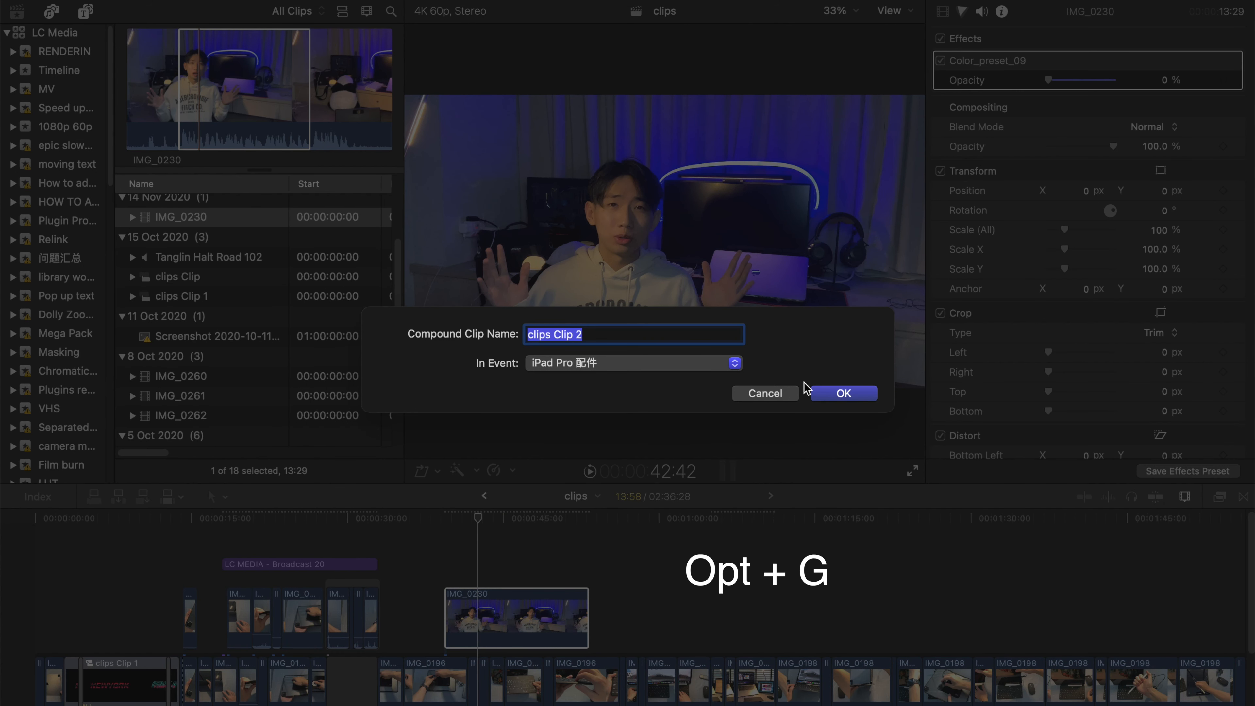
click(817, 396)
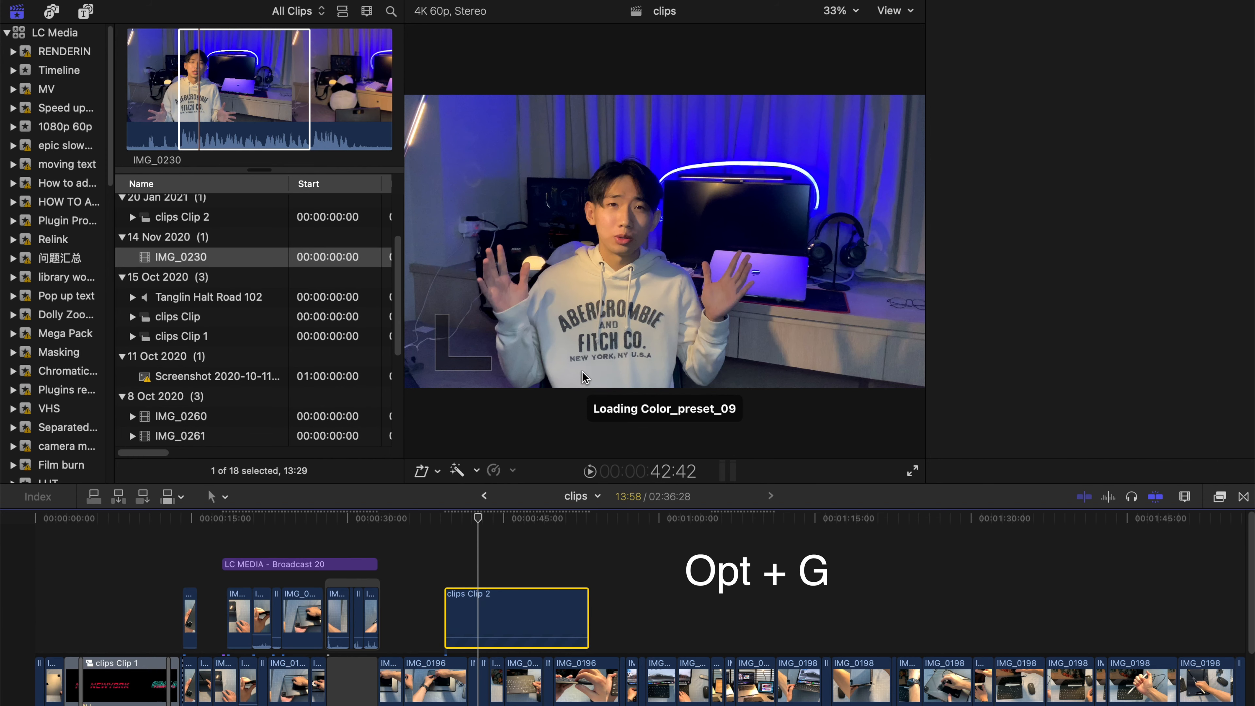
scroll(199, 262, up, 1)
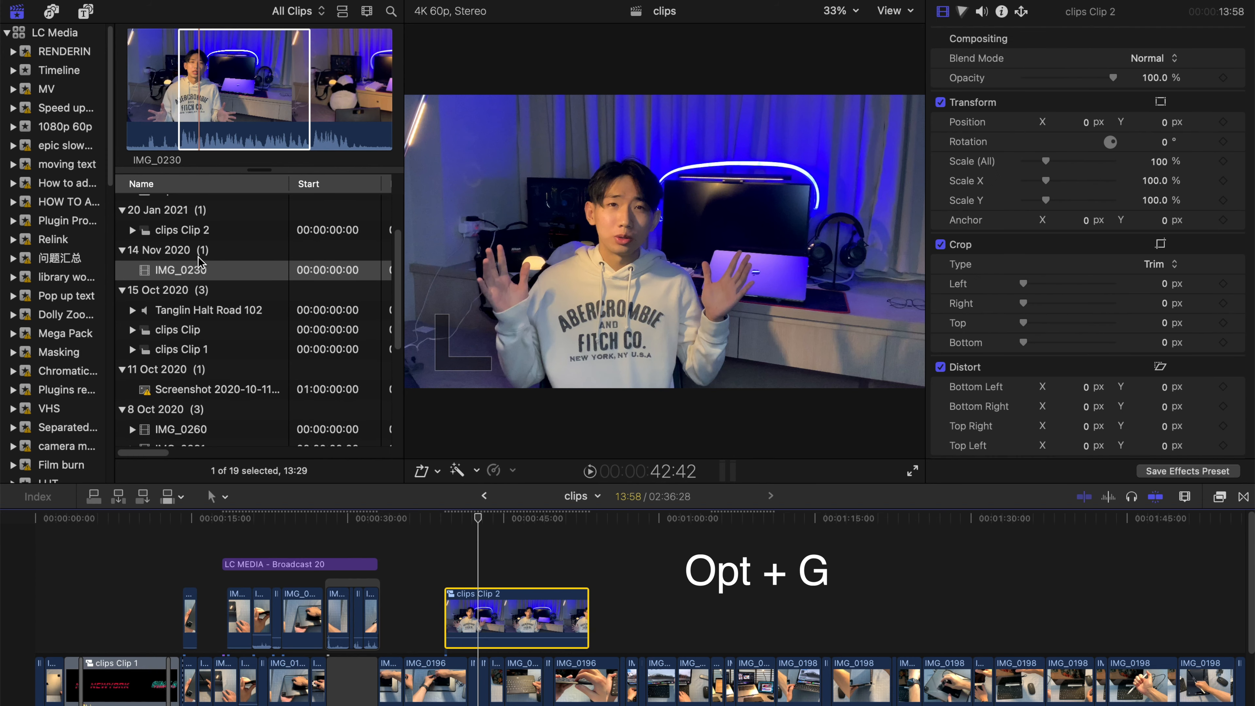
click(171, 232)
scroll(225, 240, up, 4)
Fill the Broadcast 20 title's Image Placeholder with the compound clip clips Clip 2, and hide the browser
click(296, 548)
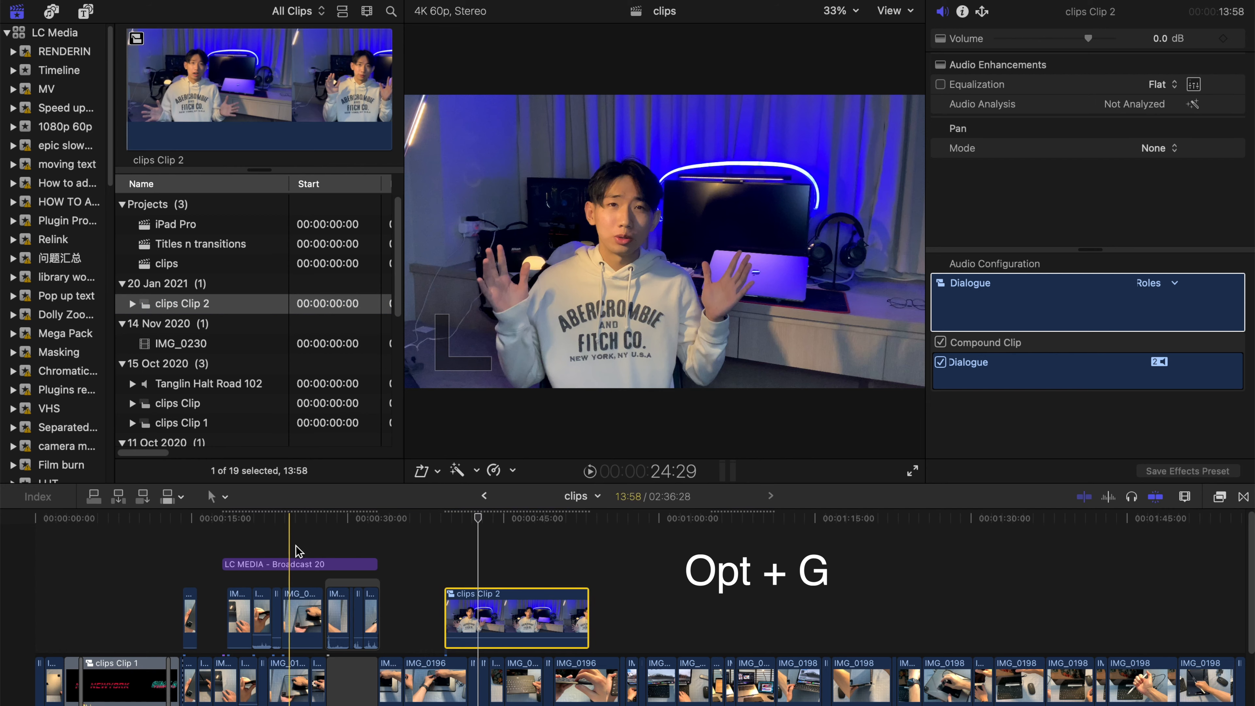
click(259, 73)
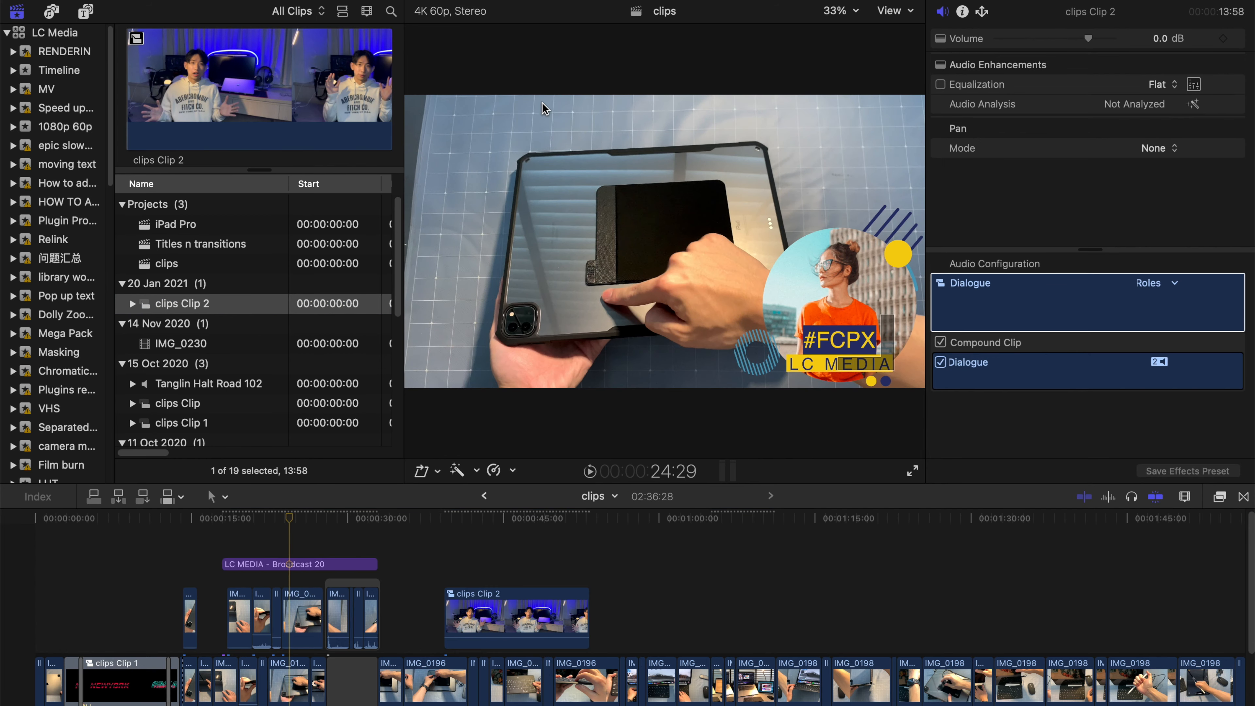
click(245, 566)
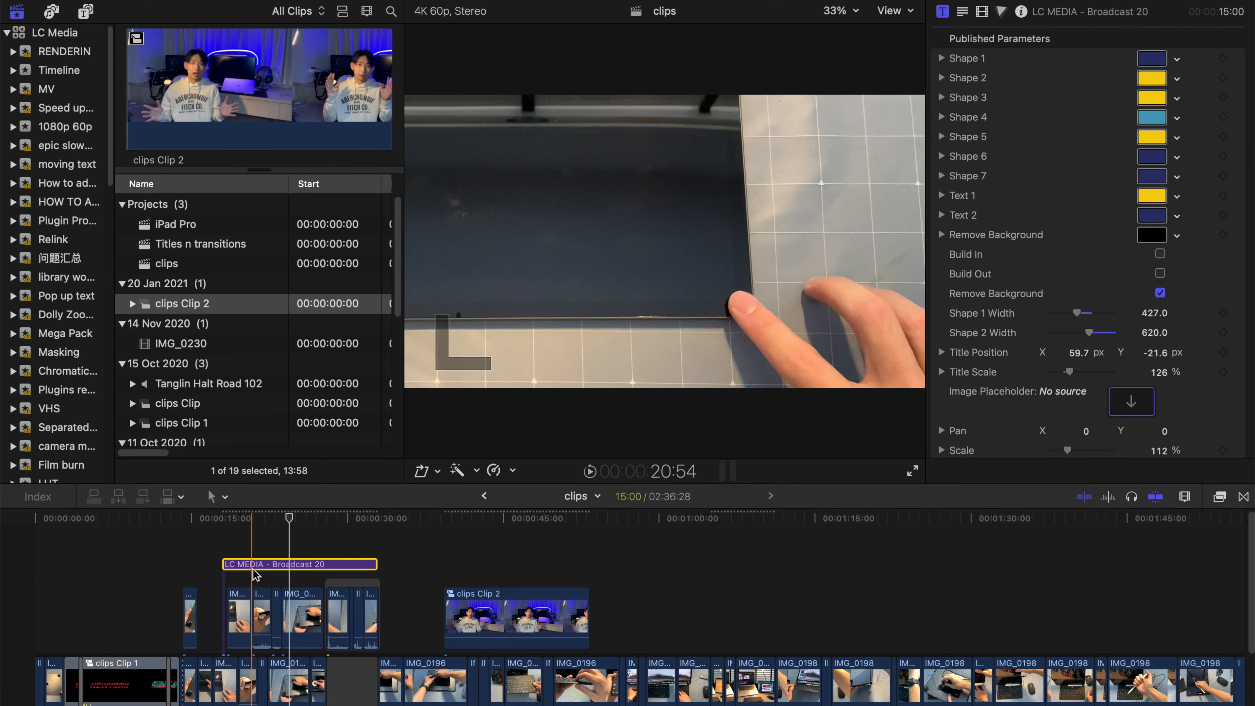
scroll(1102, 385, down, 1)
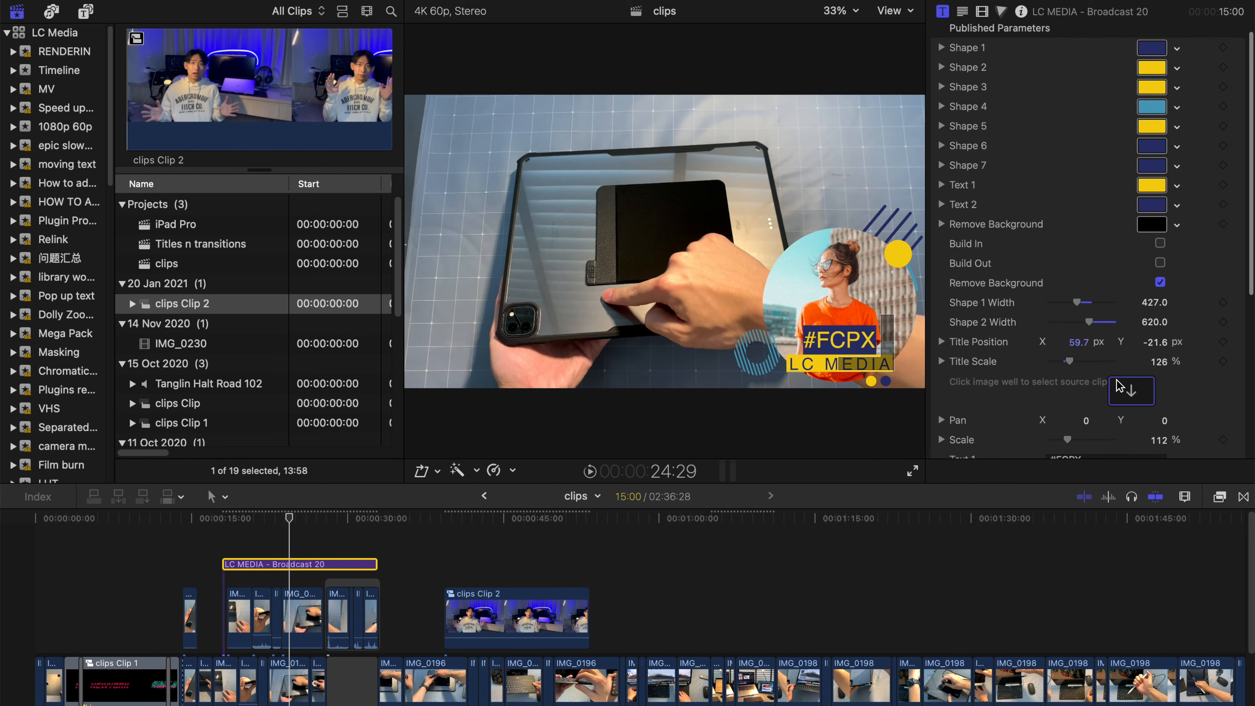
click(1132, 391)
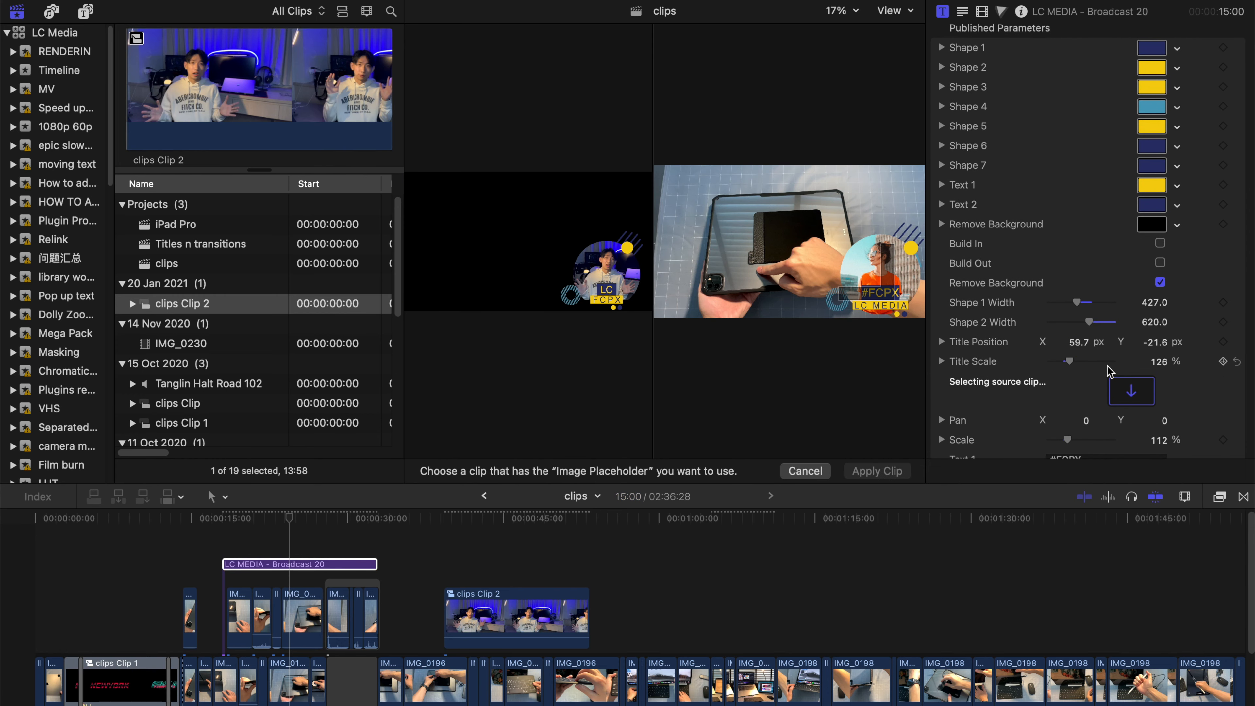
click(252, 82)
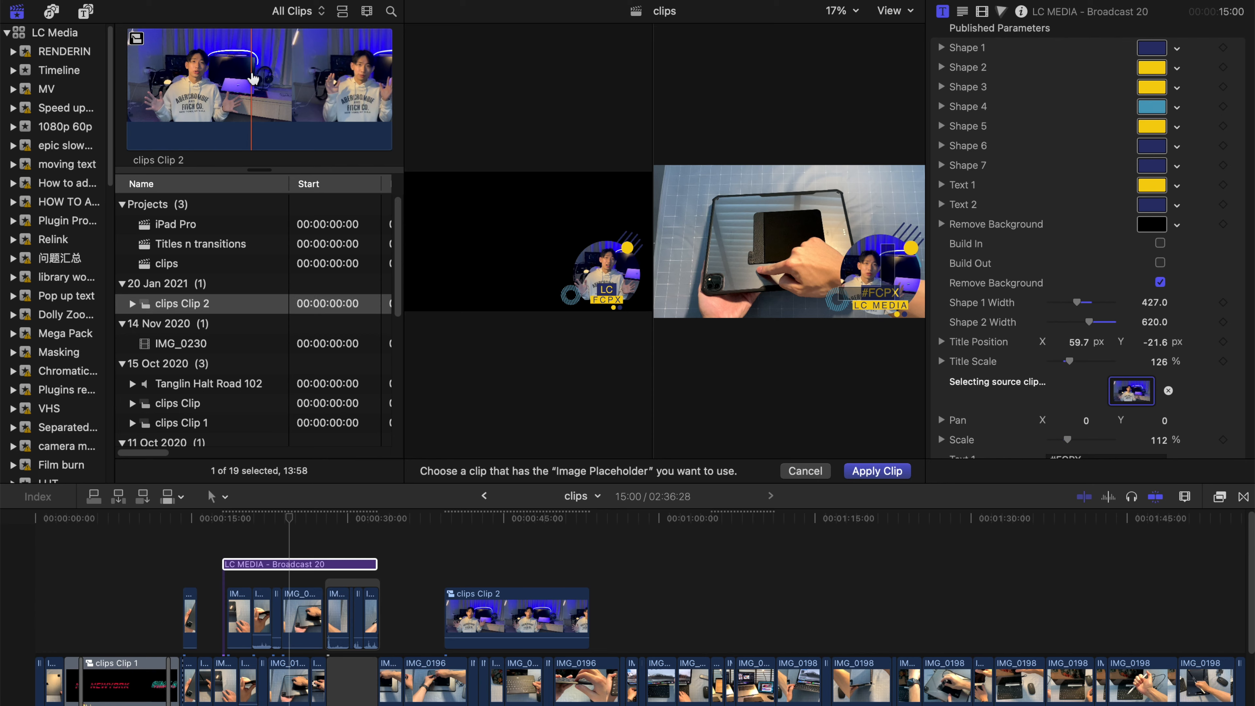
click(886, 471)
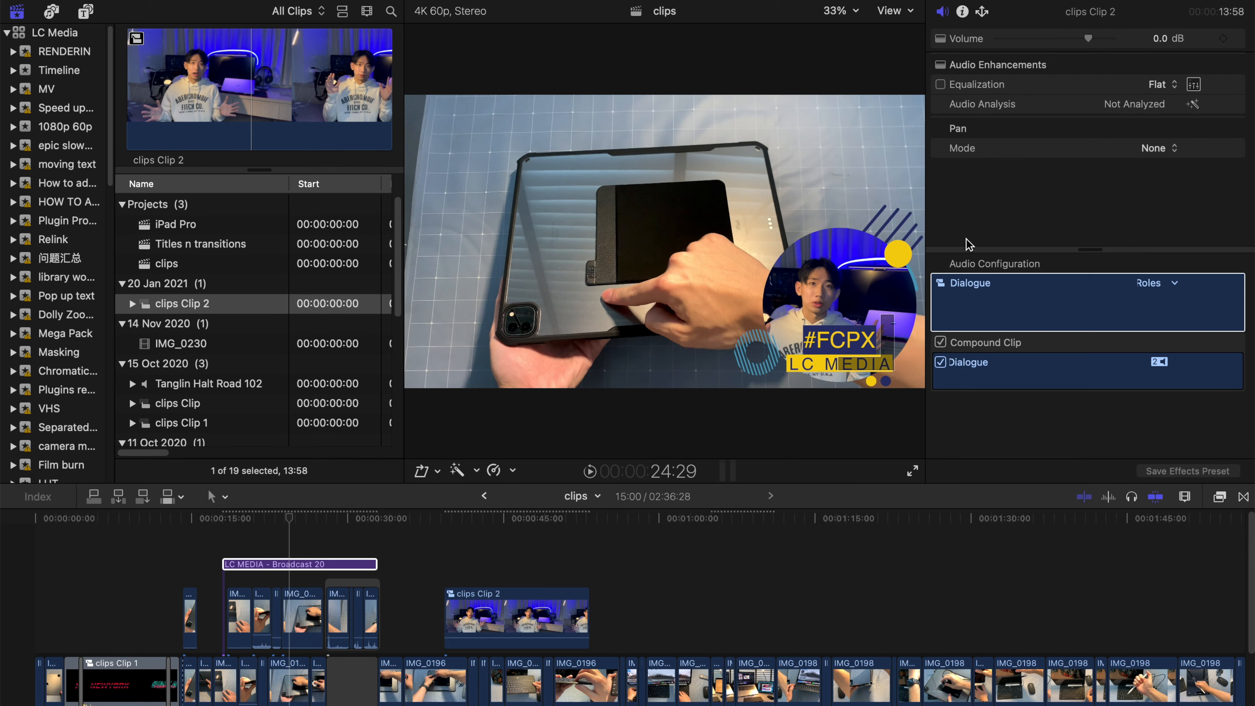
key(ctrl+super+1)
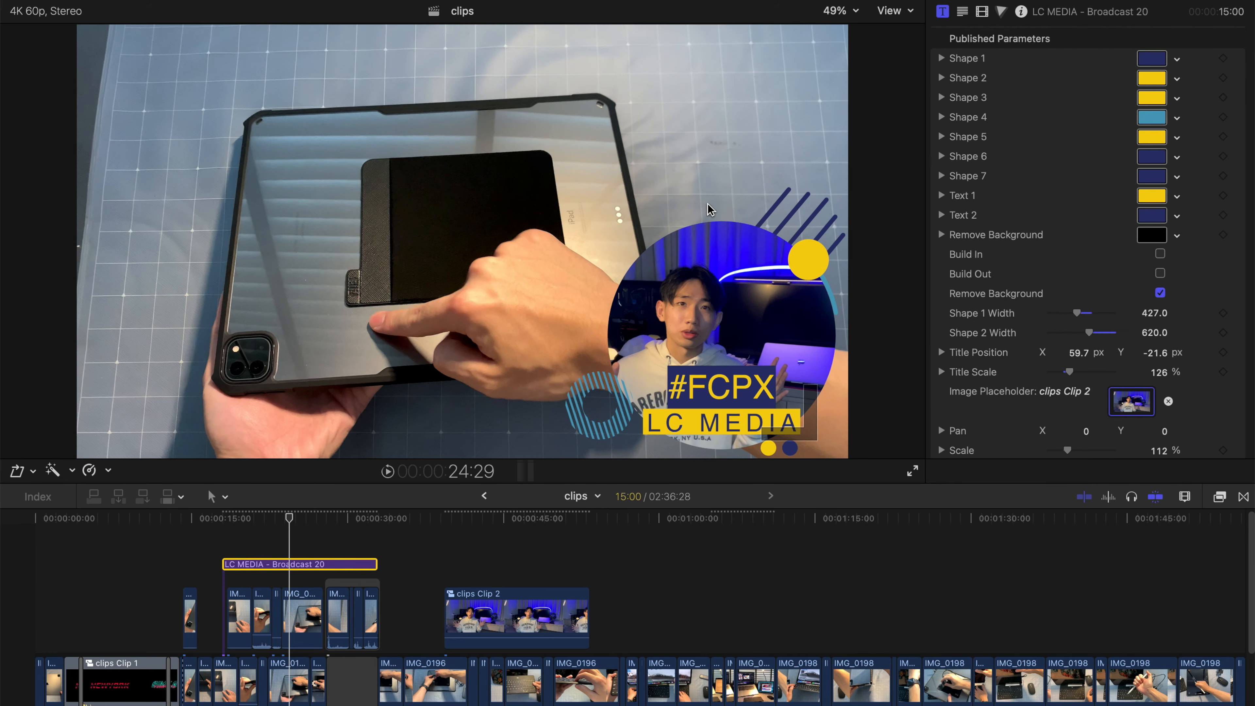
Set the Broadcast 20 title's Title Scale to 117%, its placeholder image's Pan to X 5.9 and Y 4.0, and the image Scale to 106%
scroll(1005, 216, down, 5)
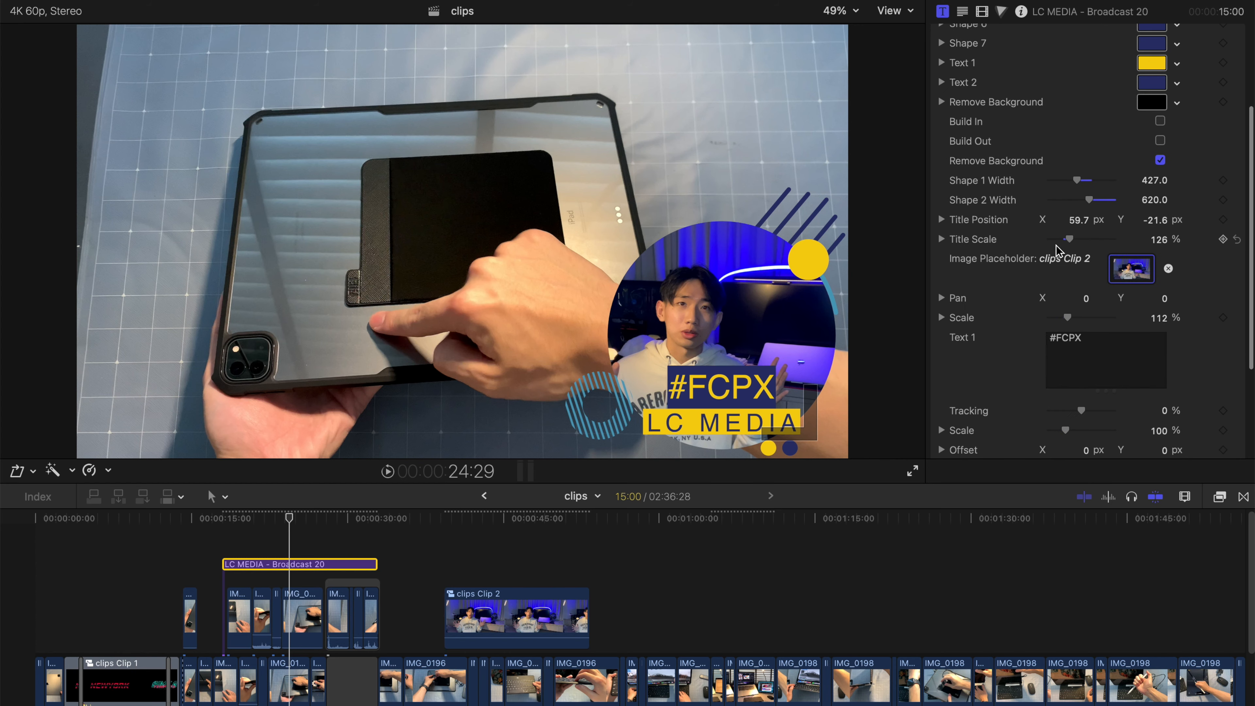
drag(1073, 239, 1071, 241)
drag(1069, 317, 1161, 297)
drag(1066, 319, 1068, 319)
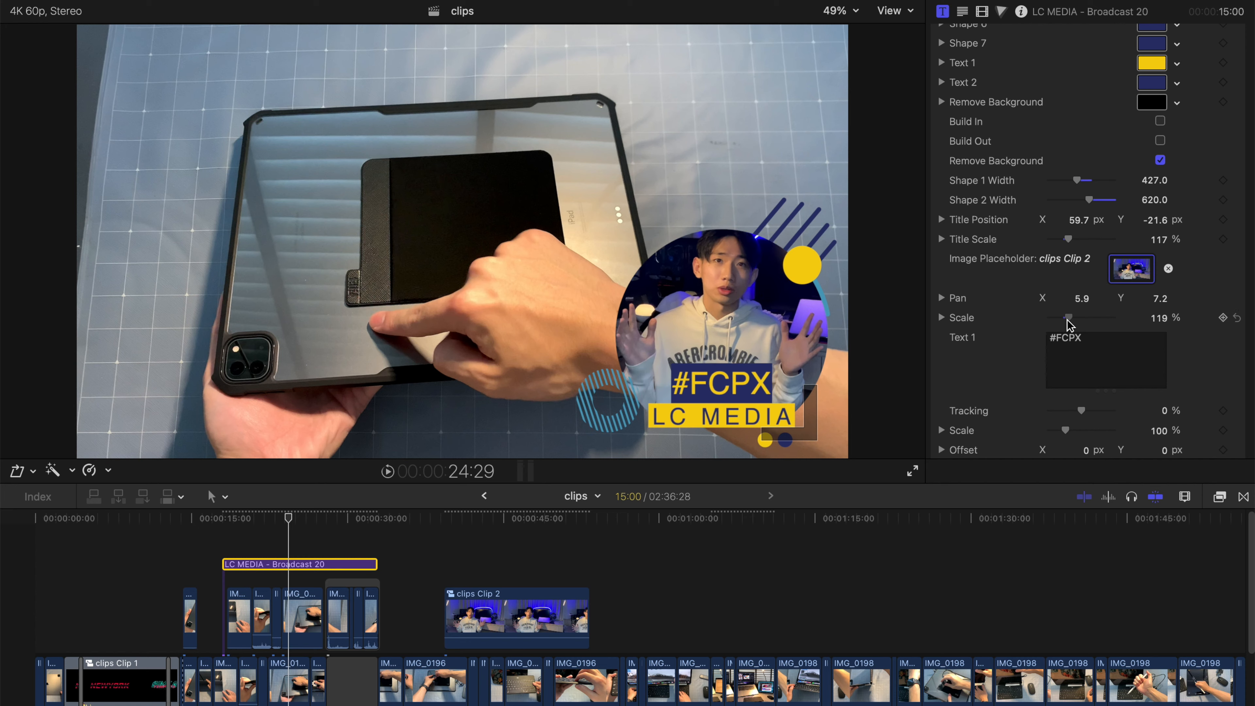
drag(1159, 318, 1161, 307)
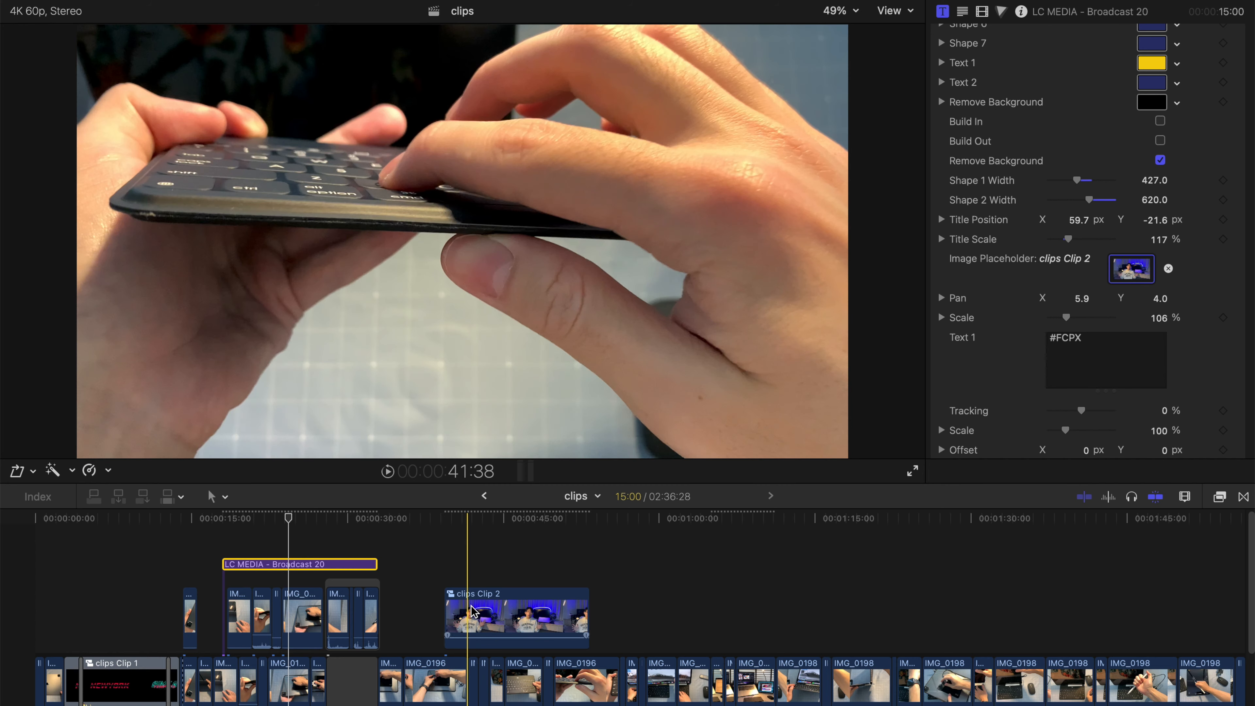
Delete the clips Clip 2 compound clip from the timeline and play back the Broadcast 20 title from its start
click(476, 615)
key(Delete)
click(220, 540)
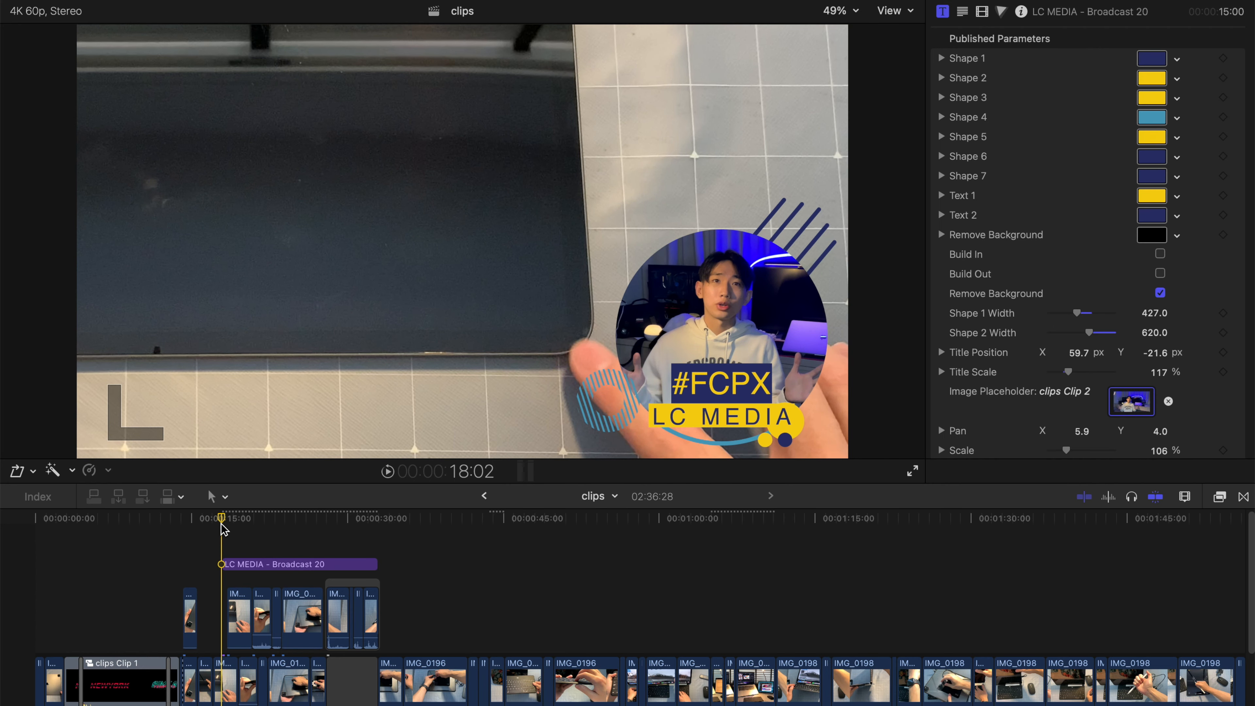
key(space)
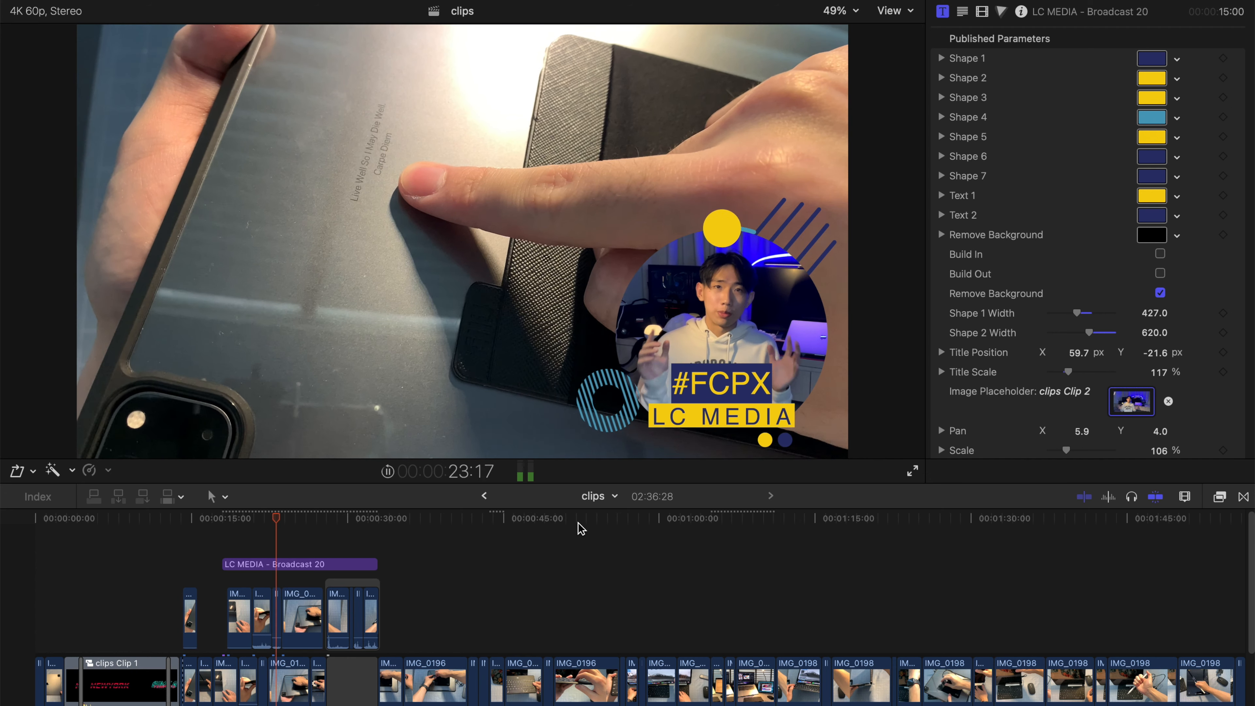
click(283, 564)
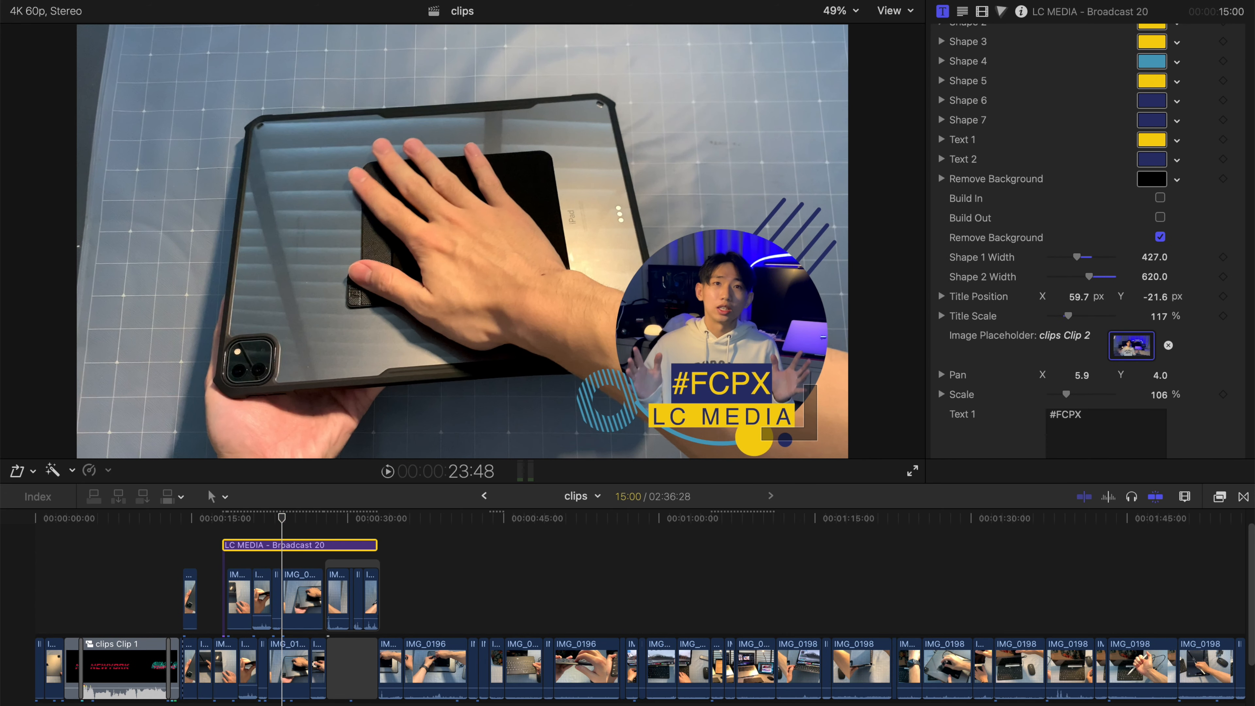